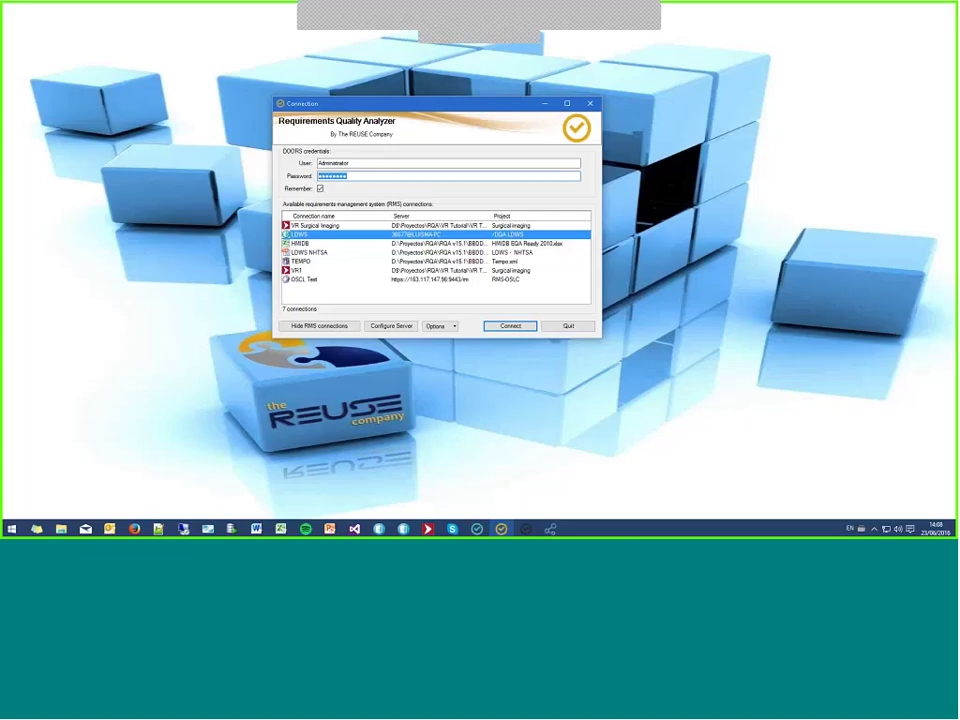
- Move the Connection dialog aside to a new spot on the desktop
click(703, 357)
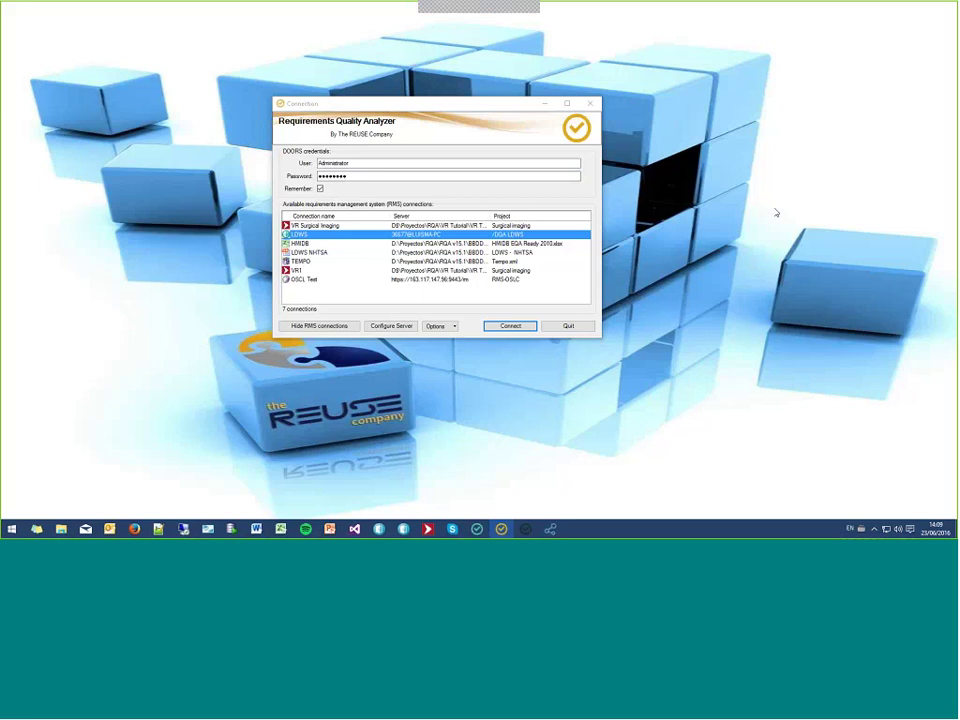
drag(494, 108, 536, 152)
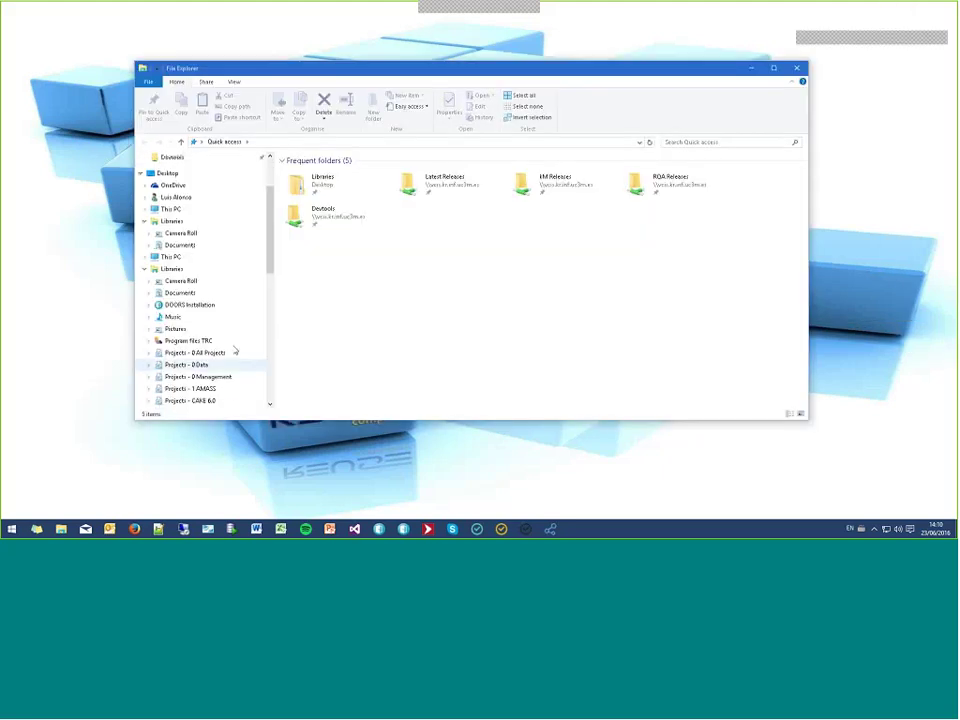
- Open 2.1-Installation and licensing.pdf from Projects - RQS Training > 2-TOOL INSTALLATION
scroll(235, 350, down, 7)
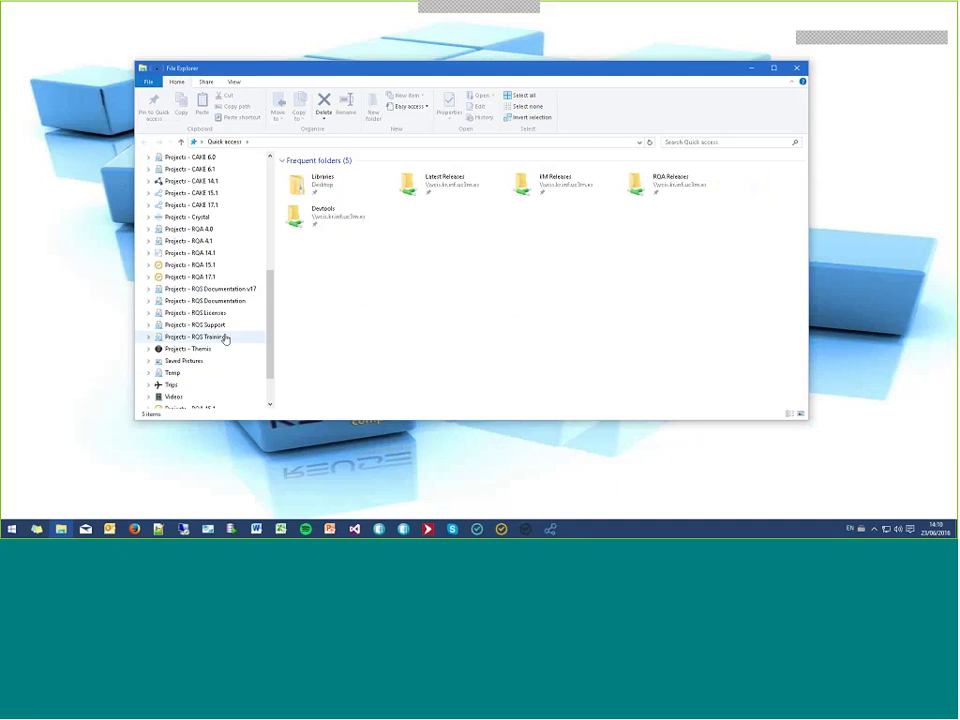
click(225, 338)
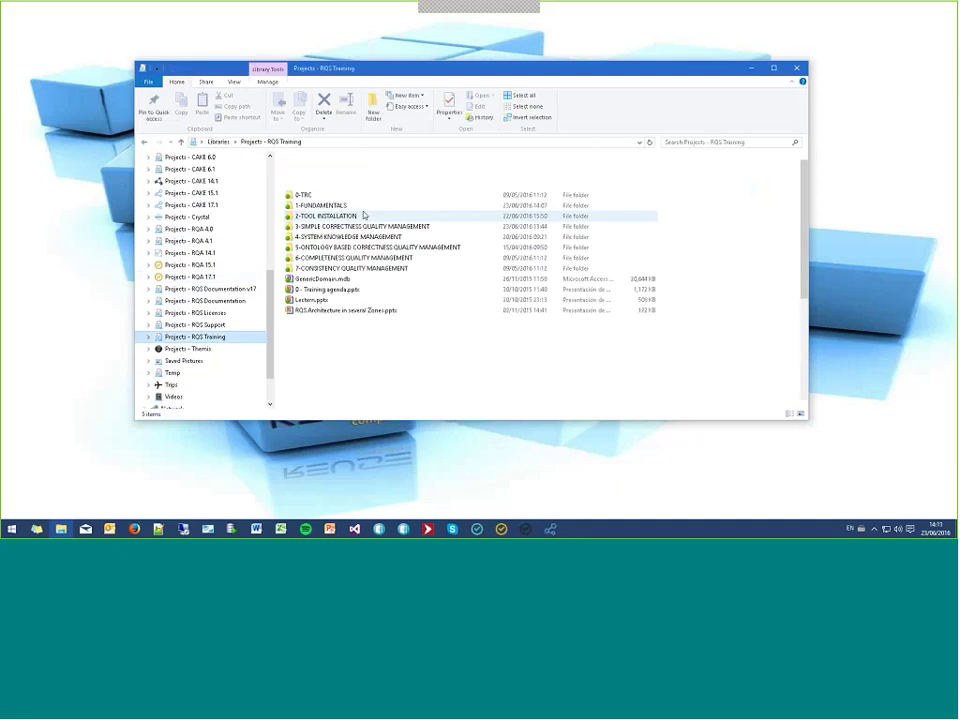
double_click(364, 215)
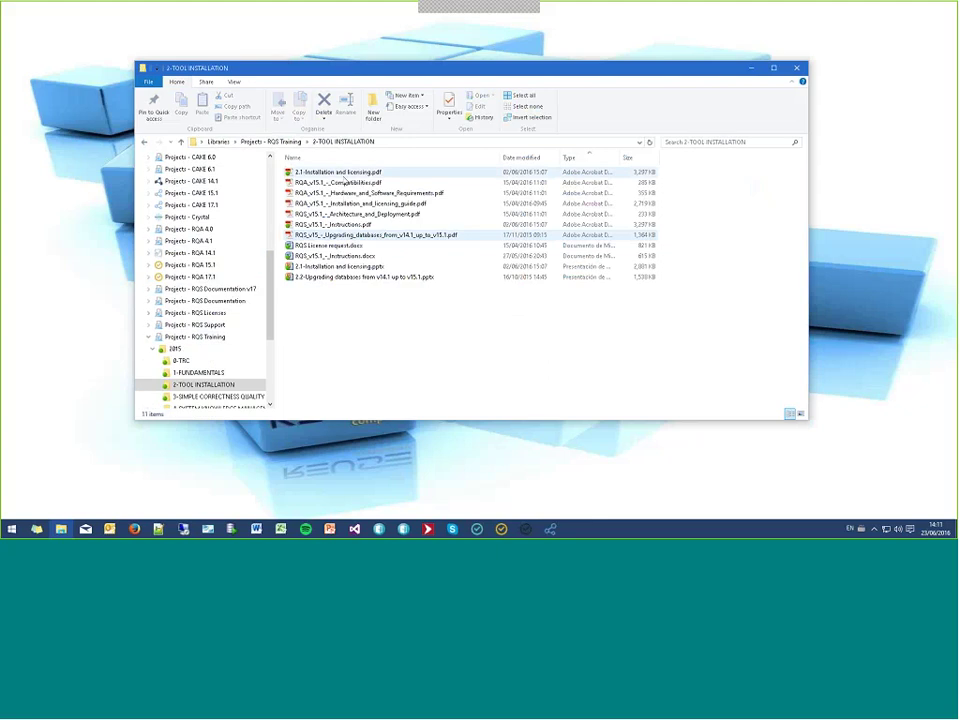
click(353, 172)
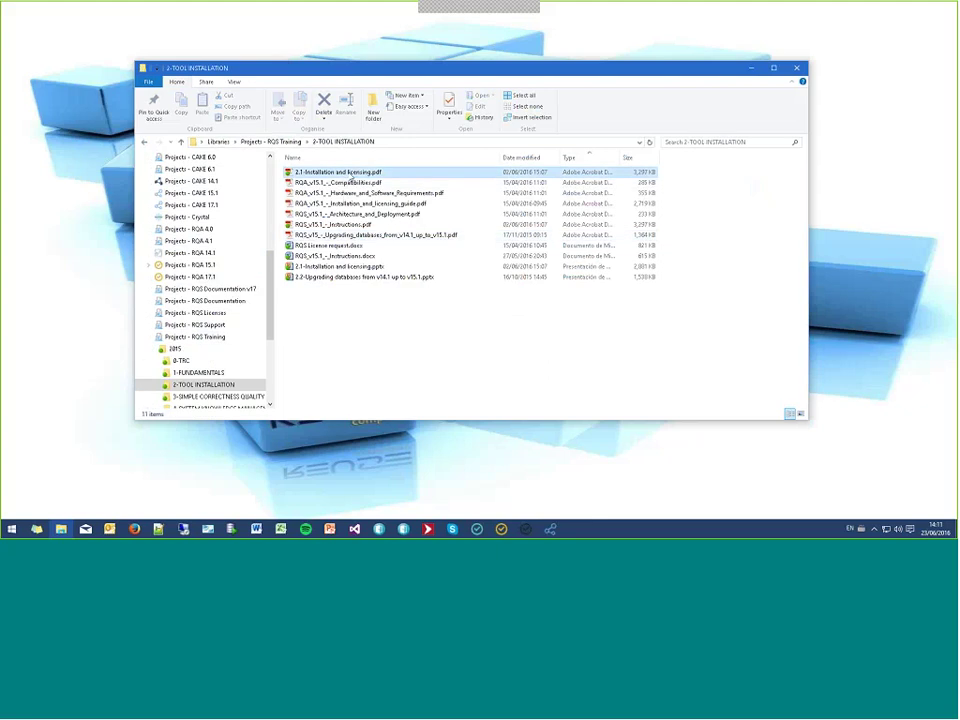
double_click(353, 172)
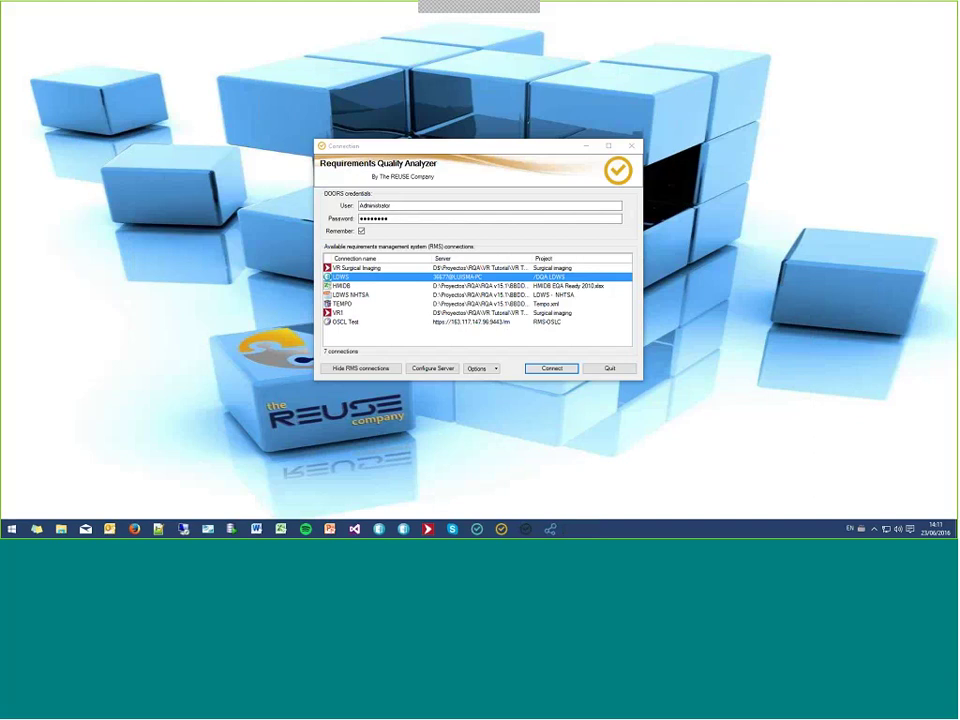
- Relaunch the analyzer, select the LDWS DOORS connection and enter its password
click(502, 530)
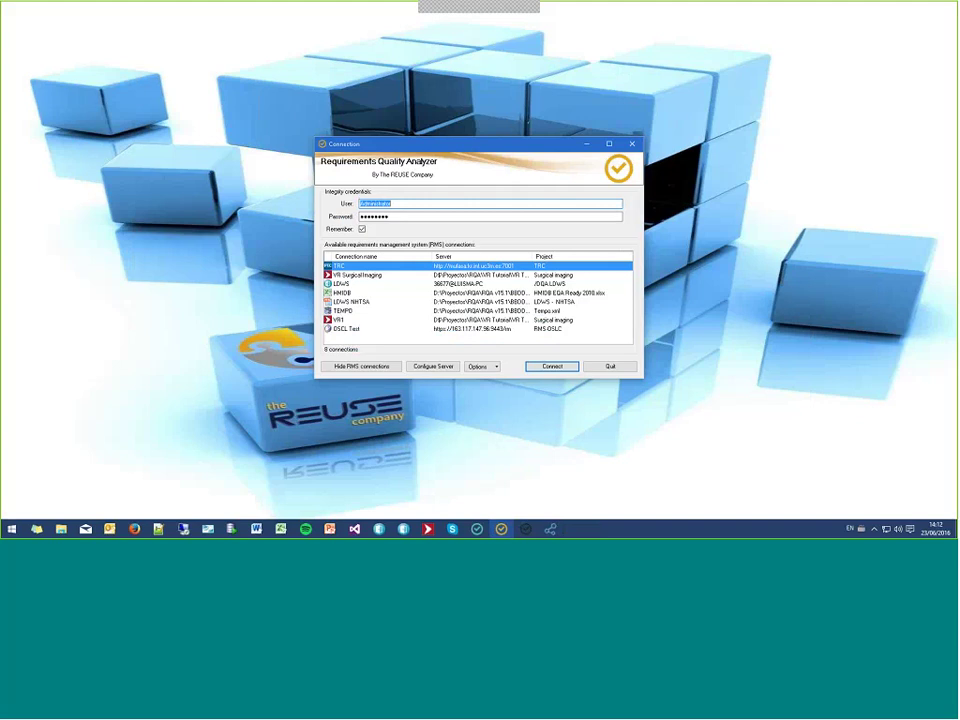
click(350, 284)
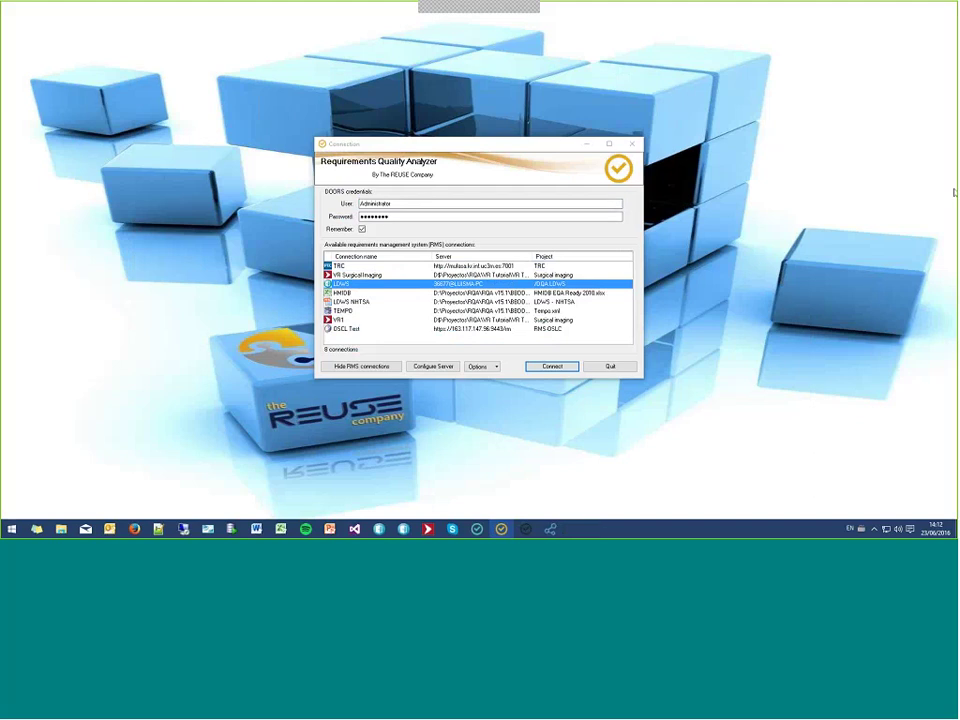
click(427, 216)
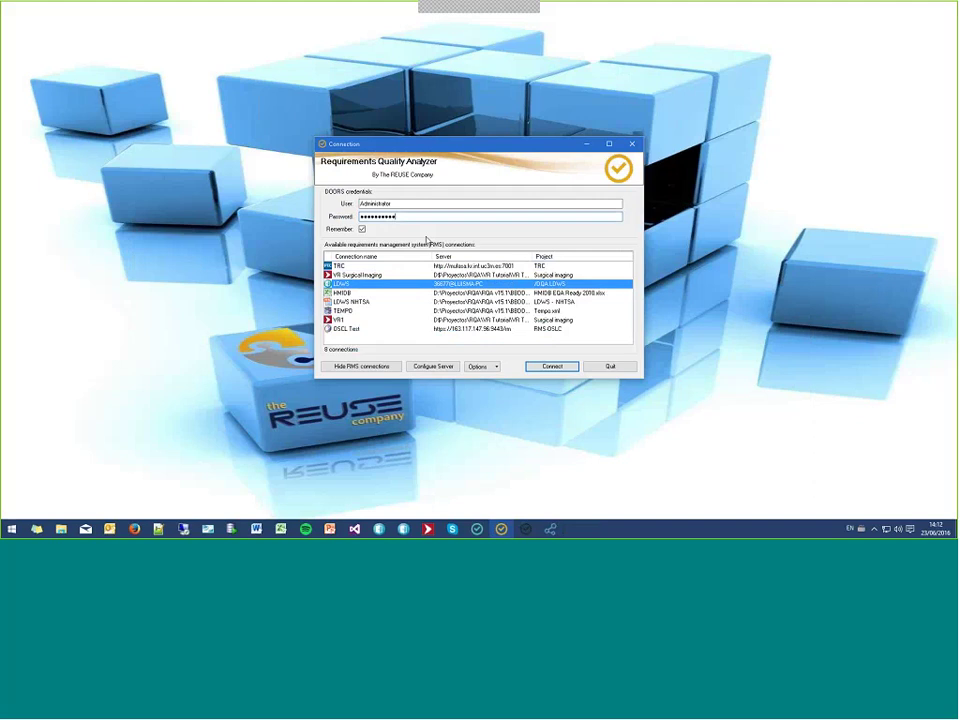
- Open the LDWS connection's settings via Edit requirement repository
right_click(390, 284)
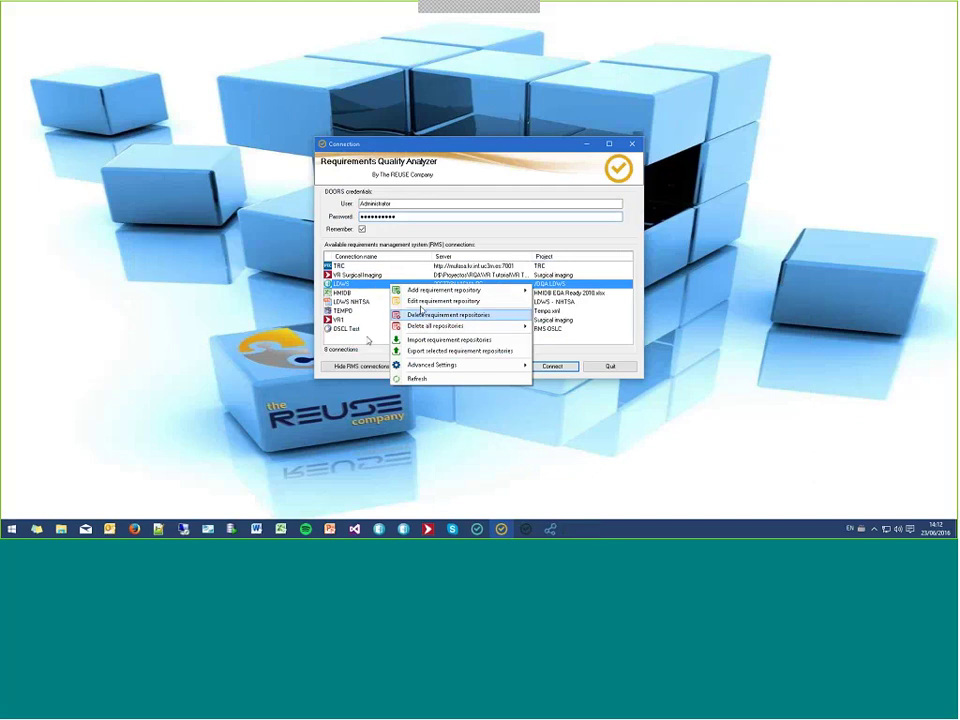
mouse_move(425, 293)
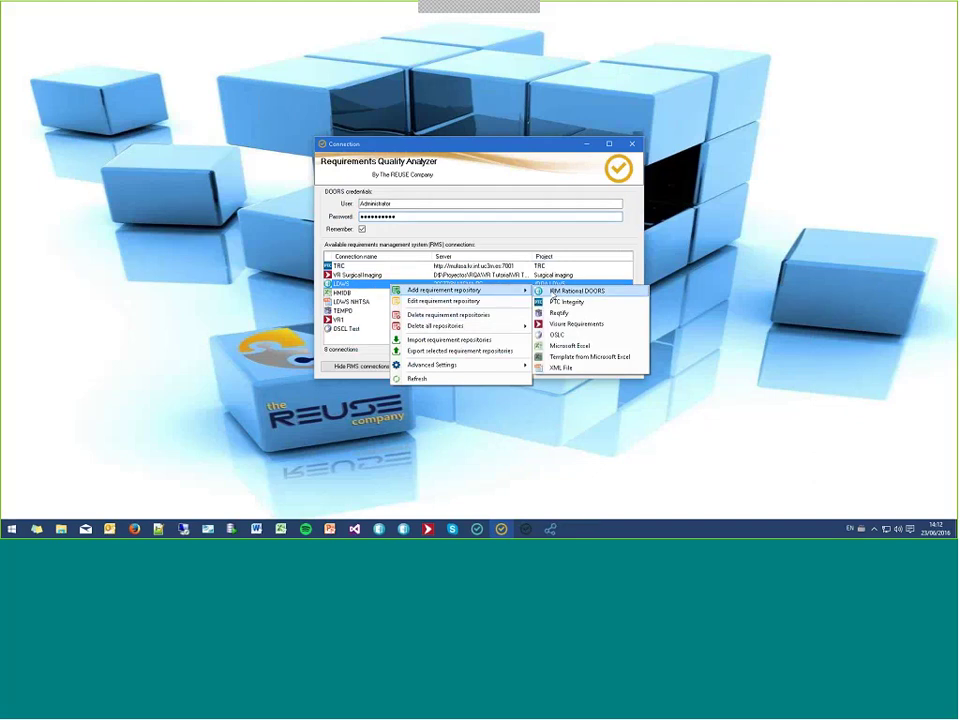
click(478, 302)
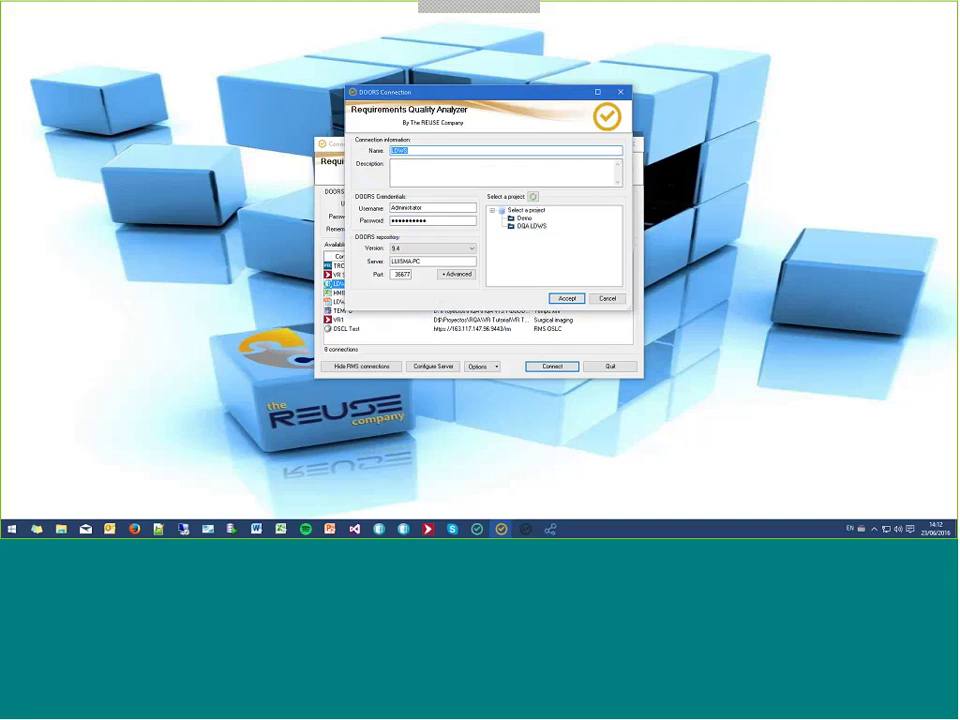
- Enlarge and reposition the DOORS Connection dialog, keeping version 9.4 and port 36677
drag(643, 378, 650, 488)
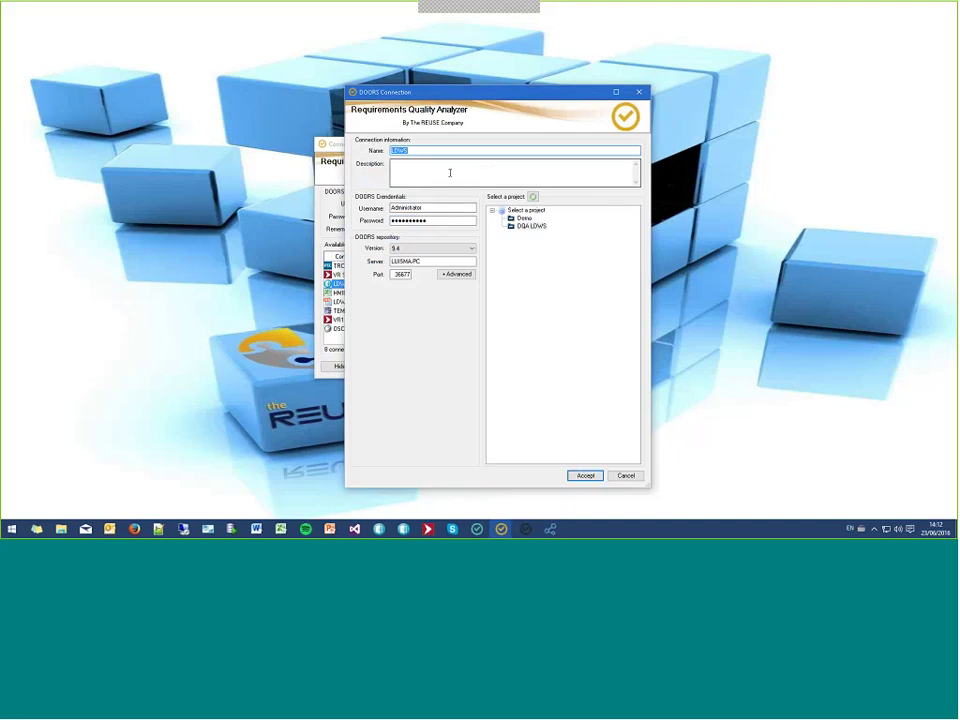
drag(435, 86, 400, 57)
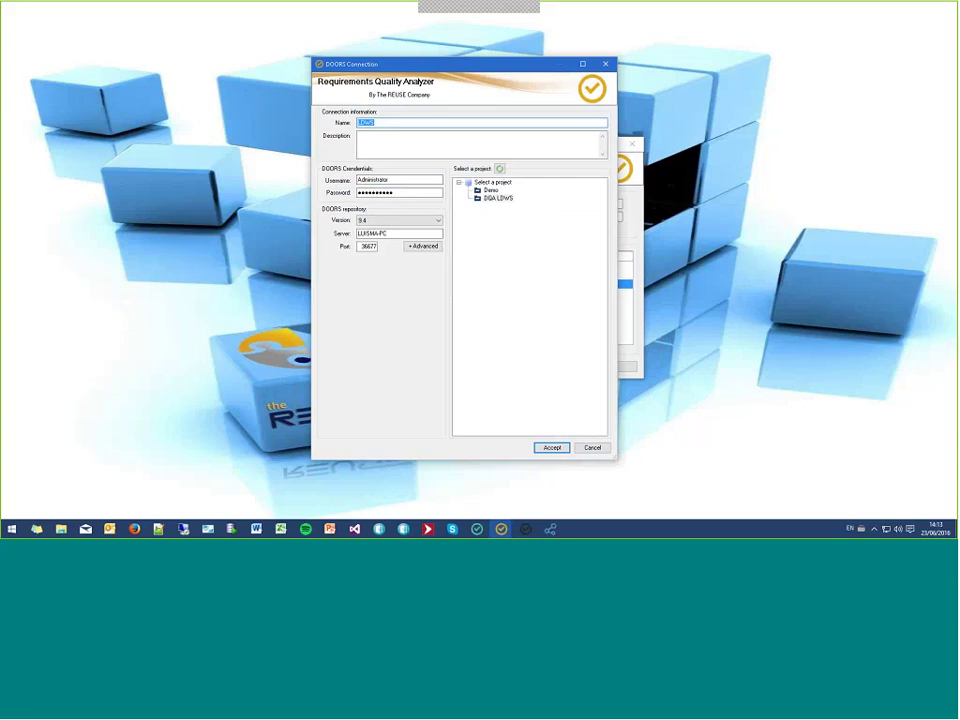
click(361, 148)
click(407, 223)
click(398, 231)
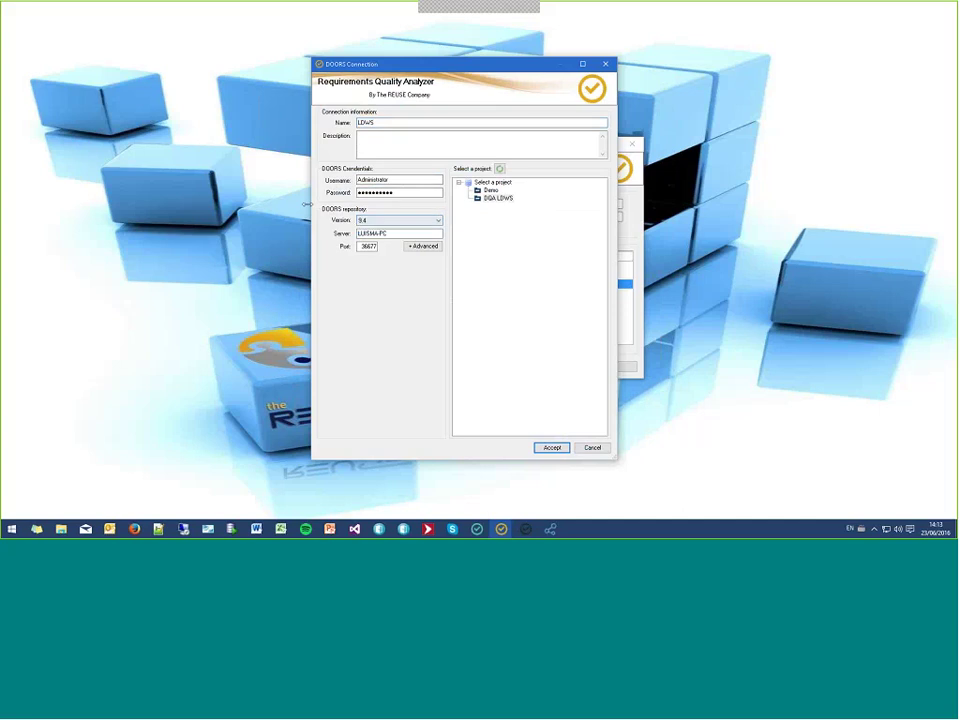
click(375, 220)
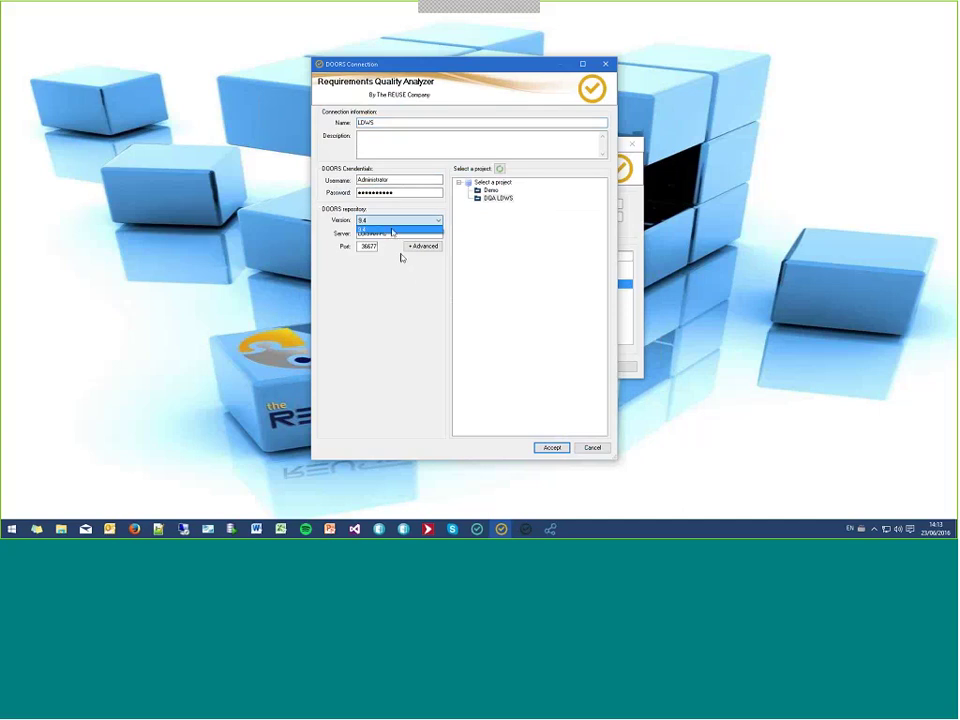
click(405, 271)
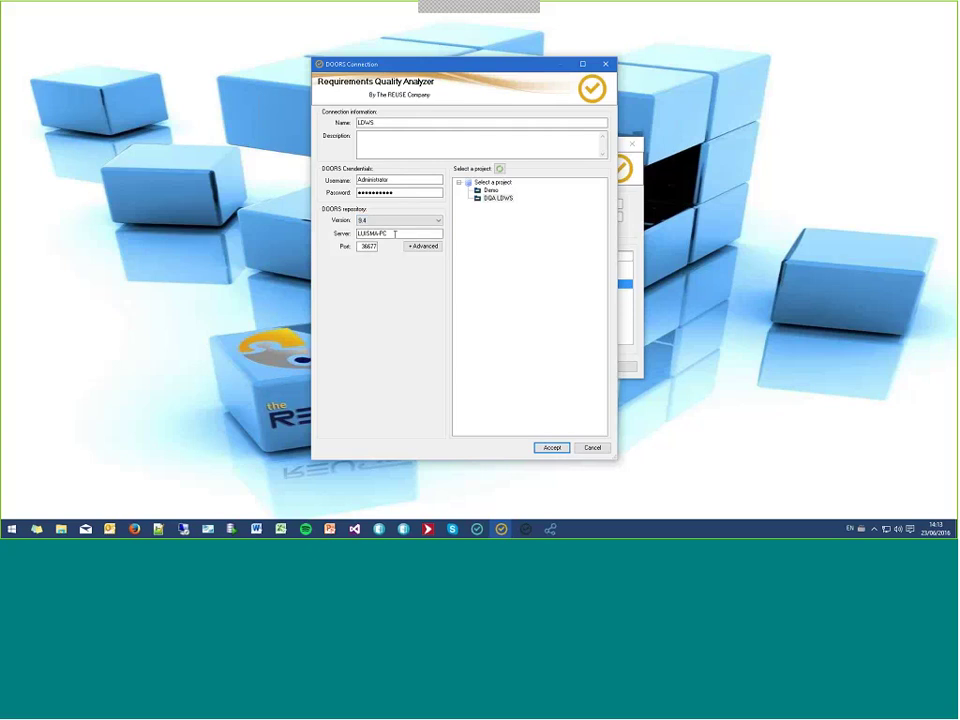
double_click(376, 246)
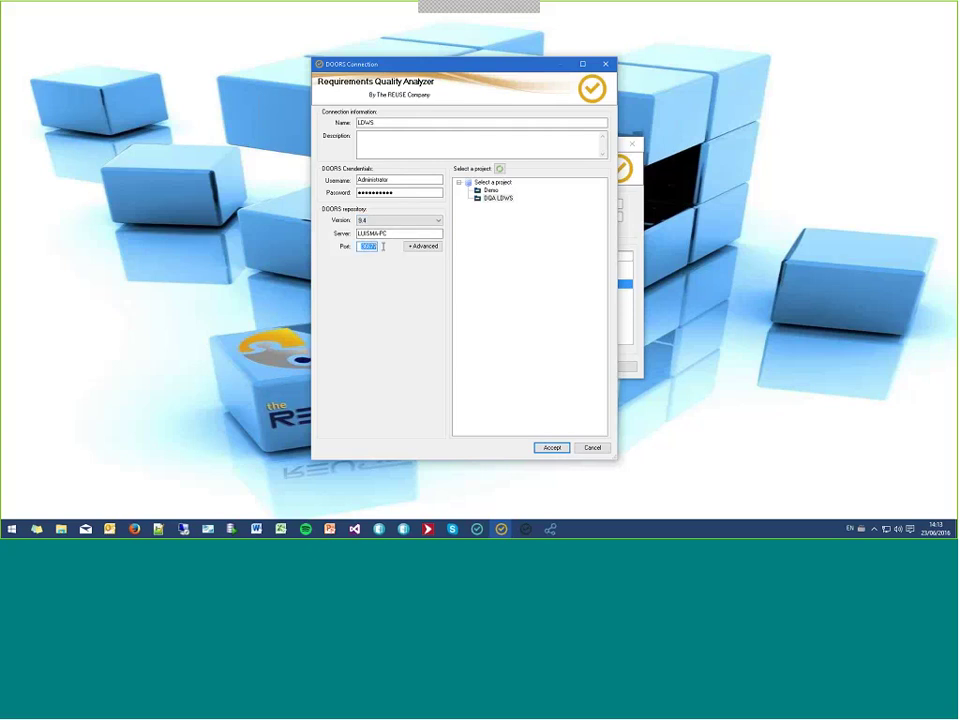
- Refresh the DOORS project list, choose DQA LDWS, and show the Advanced options
click(500, 168)
click(494, 198)
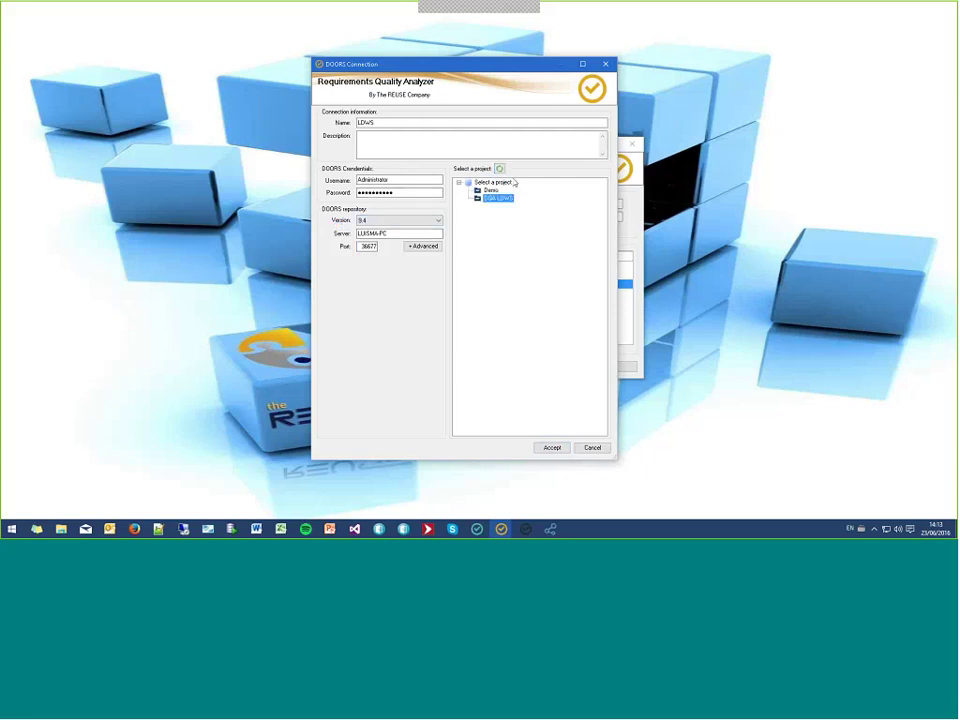
click(505, 199)
click(427, 249)
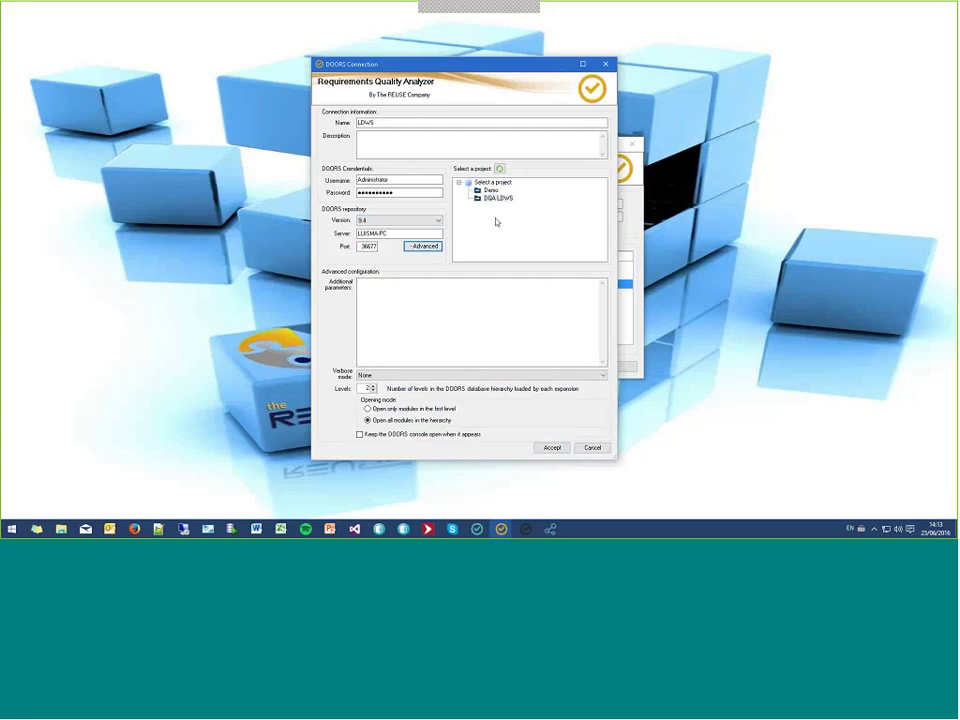
- Cancel the LDWS connection edits and connect to the DQA LDWS DOORS project
click(388, 310)
click(378, 291)
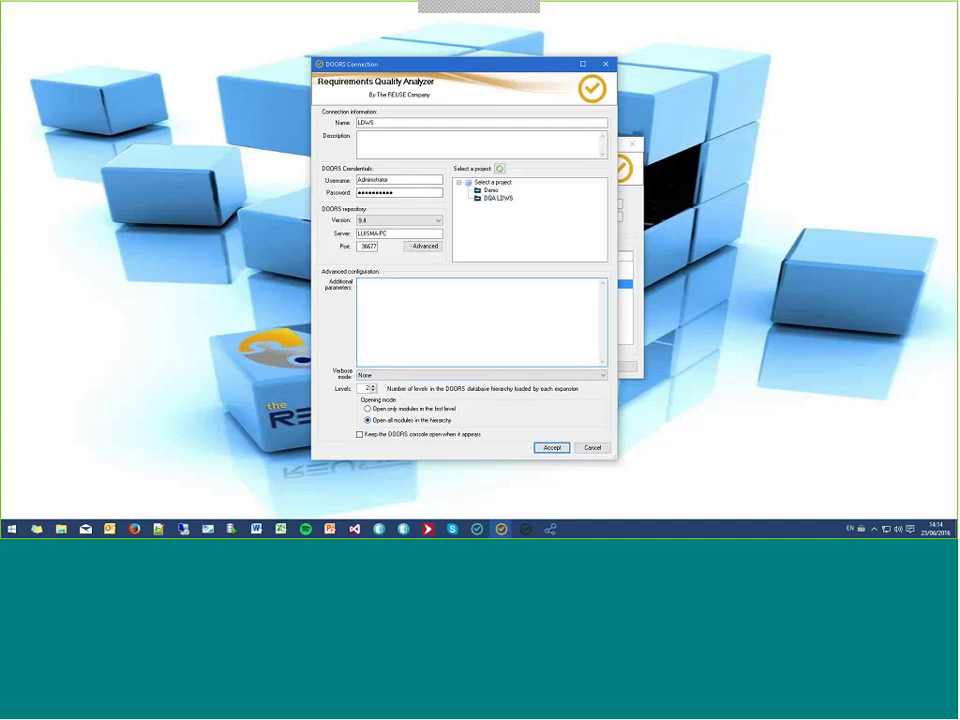
click(423, 246)
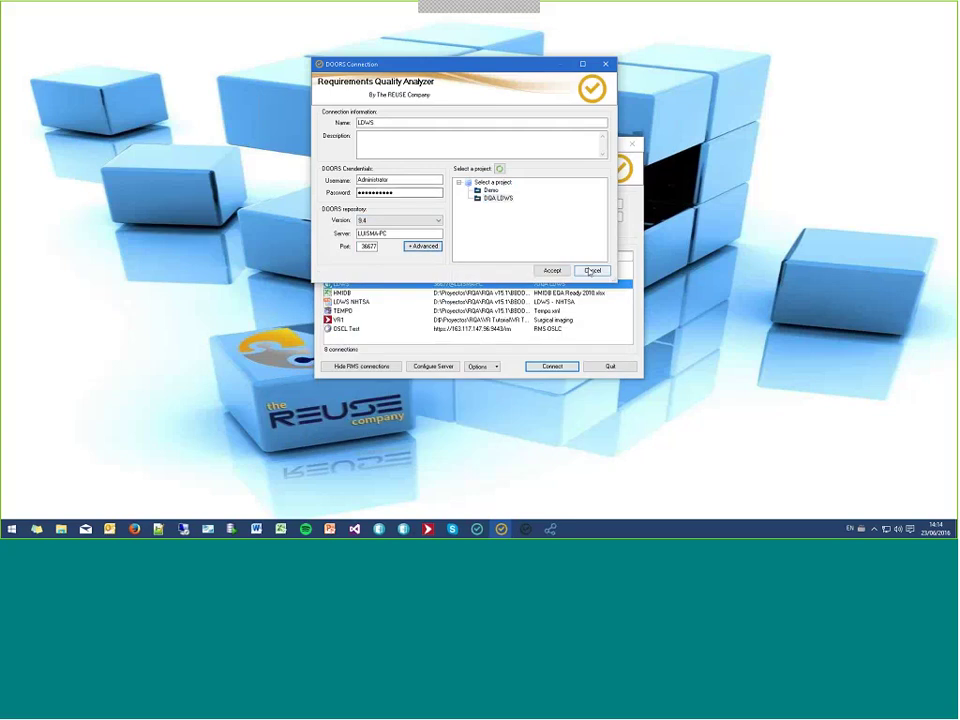
click(552, 270)
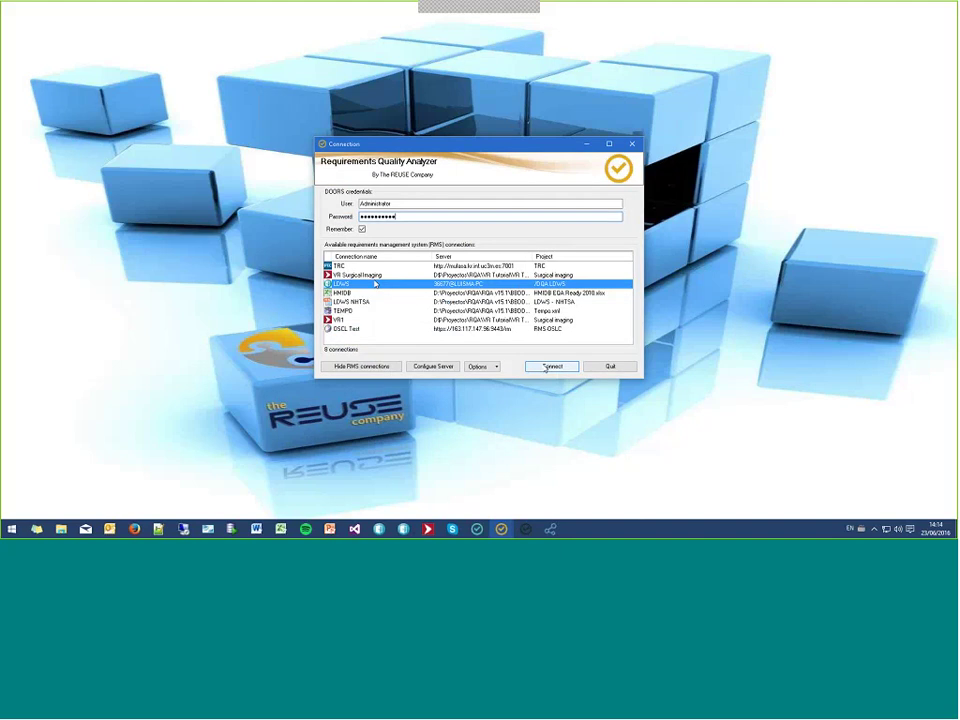
click(548, 367)
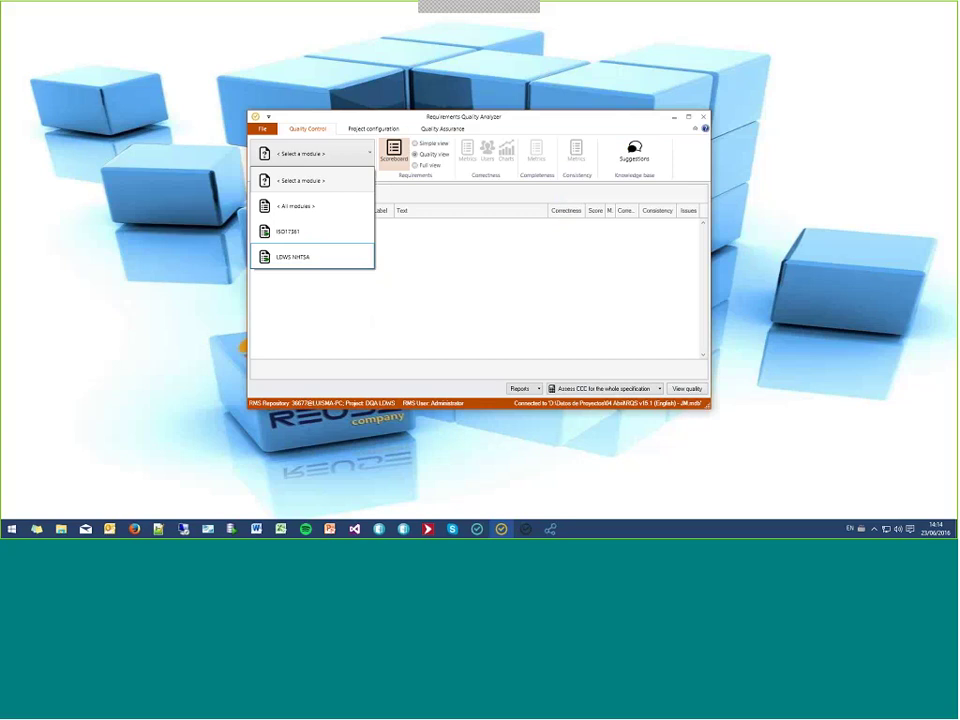
- Start IBM Rational DOORS from the taskbar
click(404, 529)
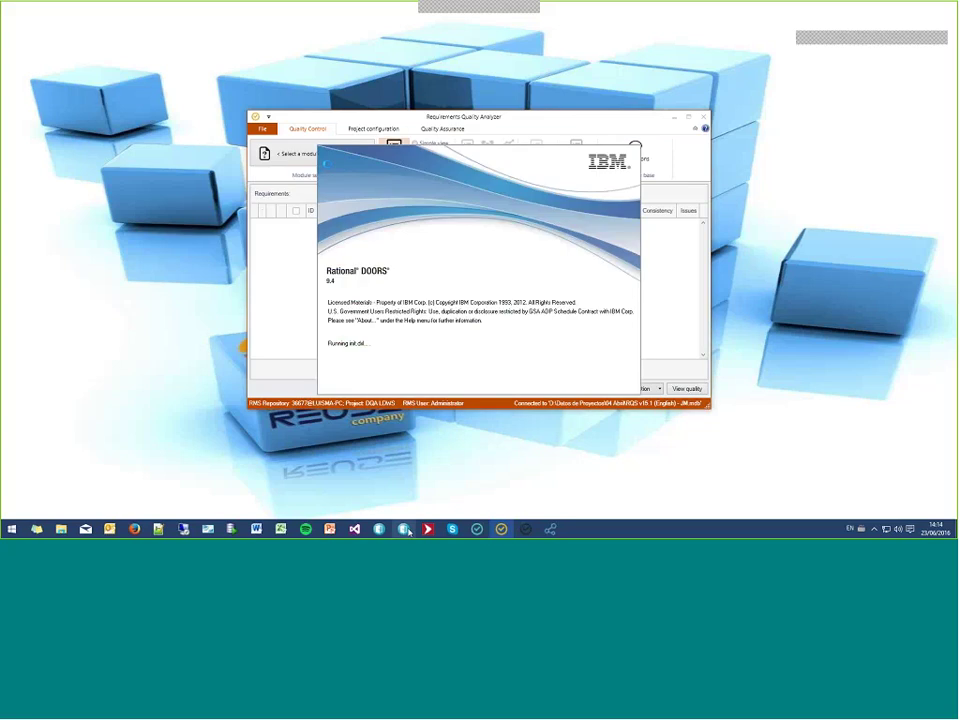
- Browse the DOORS database to the DQA LDWS project and place DOORS beside the analyzer
click(313, 154)
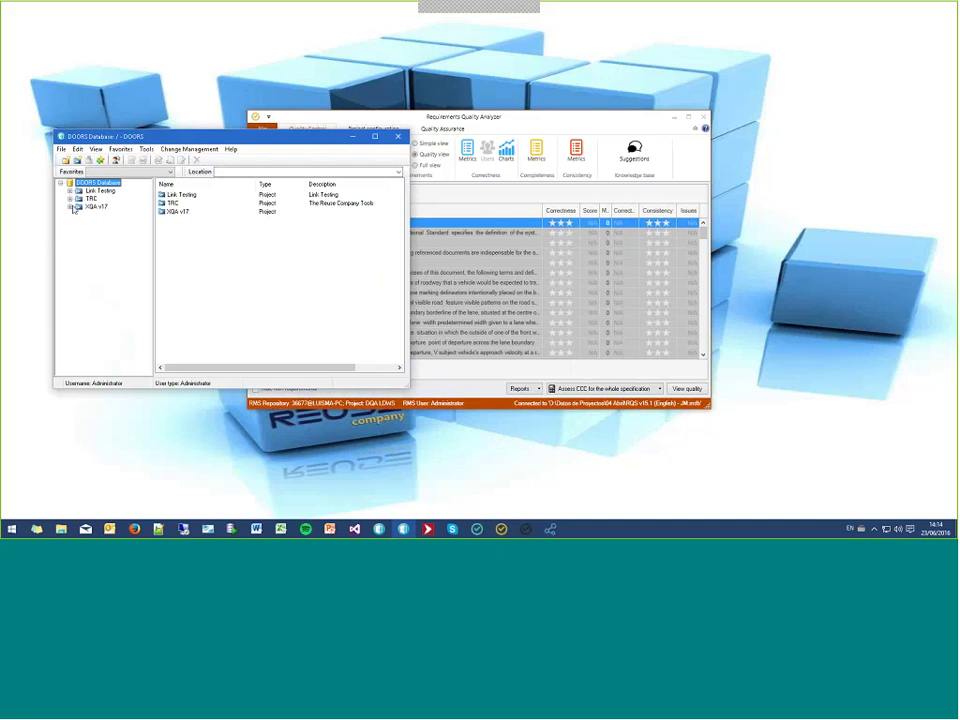
click(70, 199)
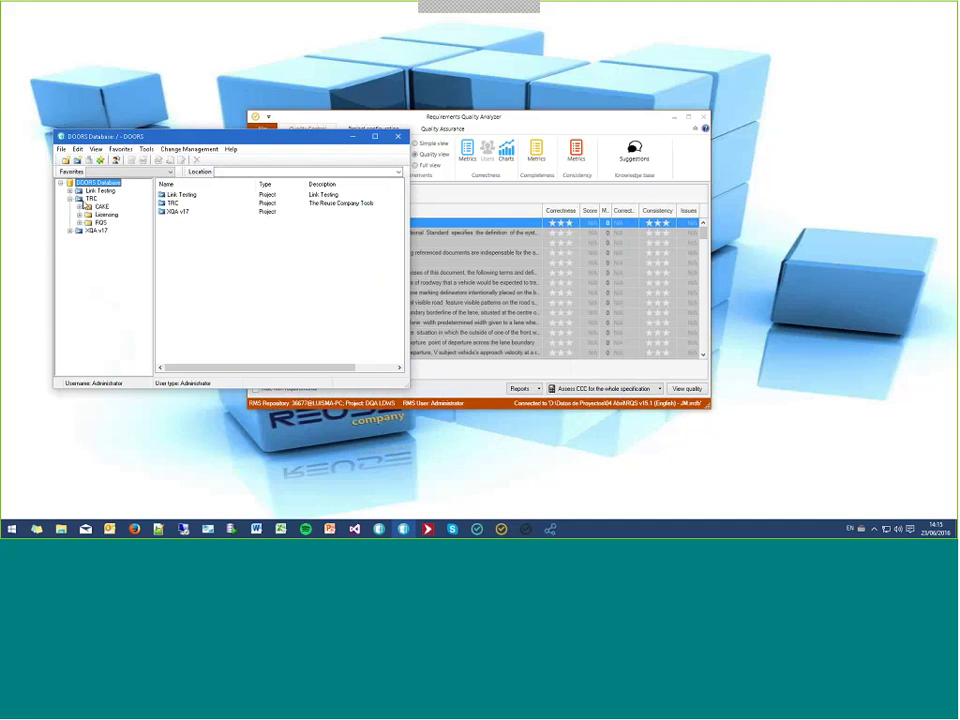
double_click(91, 198)
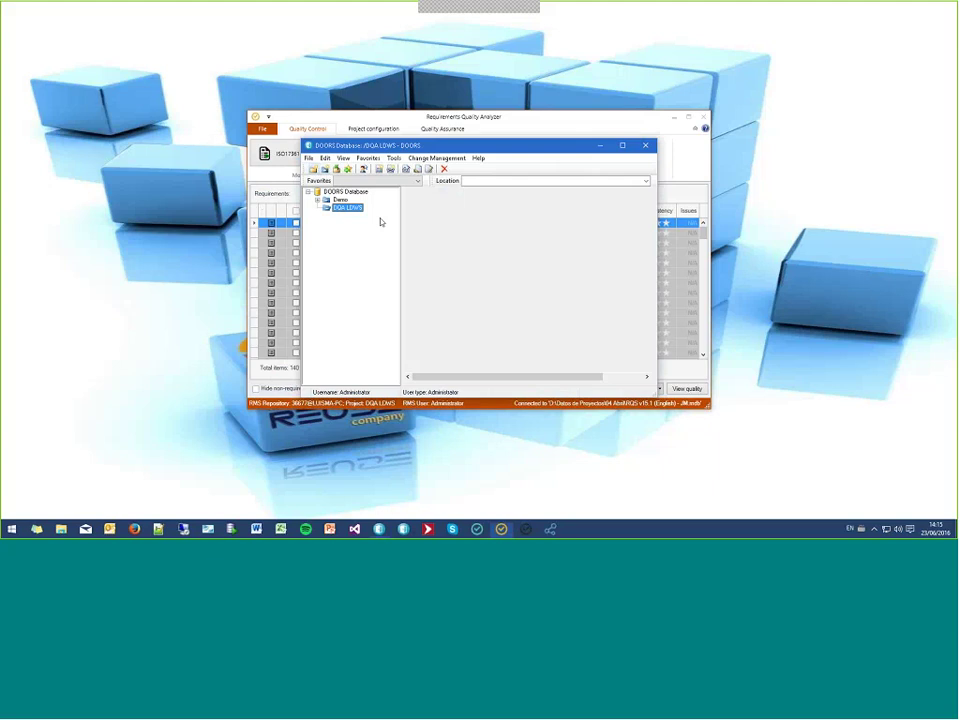
drag(113, 128, 192, 62)
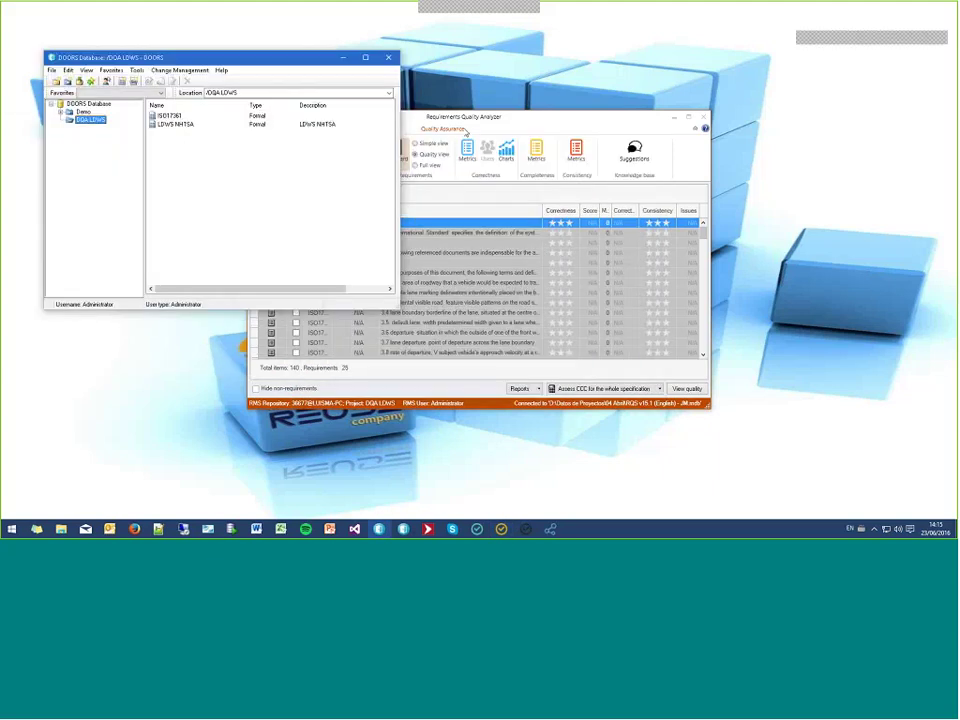
drag(313, 200, 596, 216)
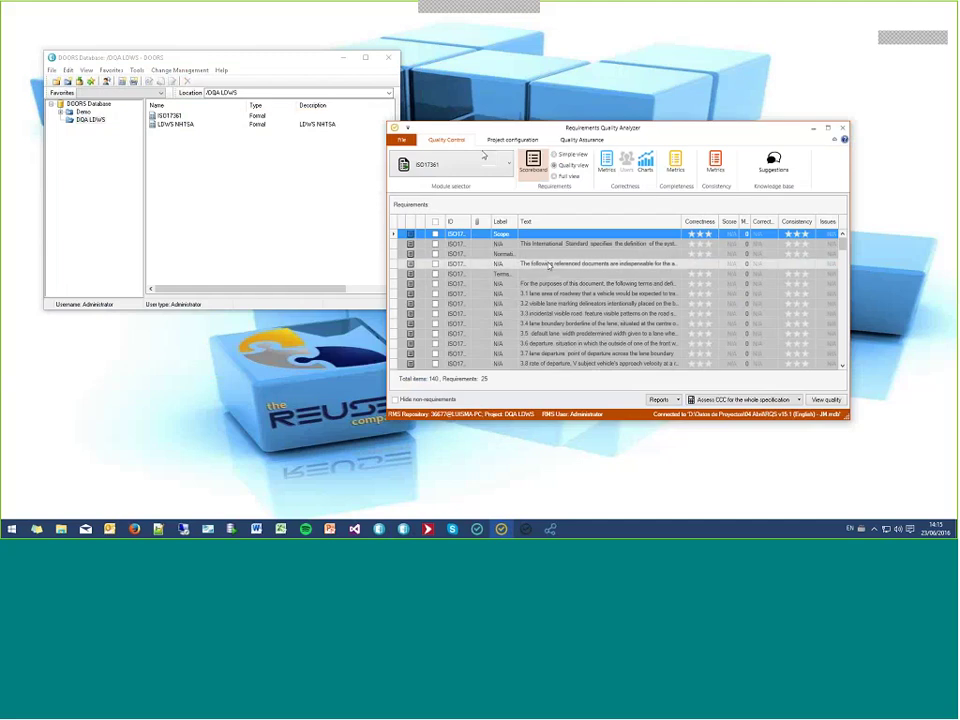
scroll(729, 290, down, 7)
drag(602, 127, 573, 138)
double_click(573, 127)
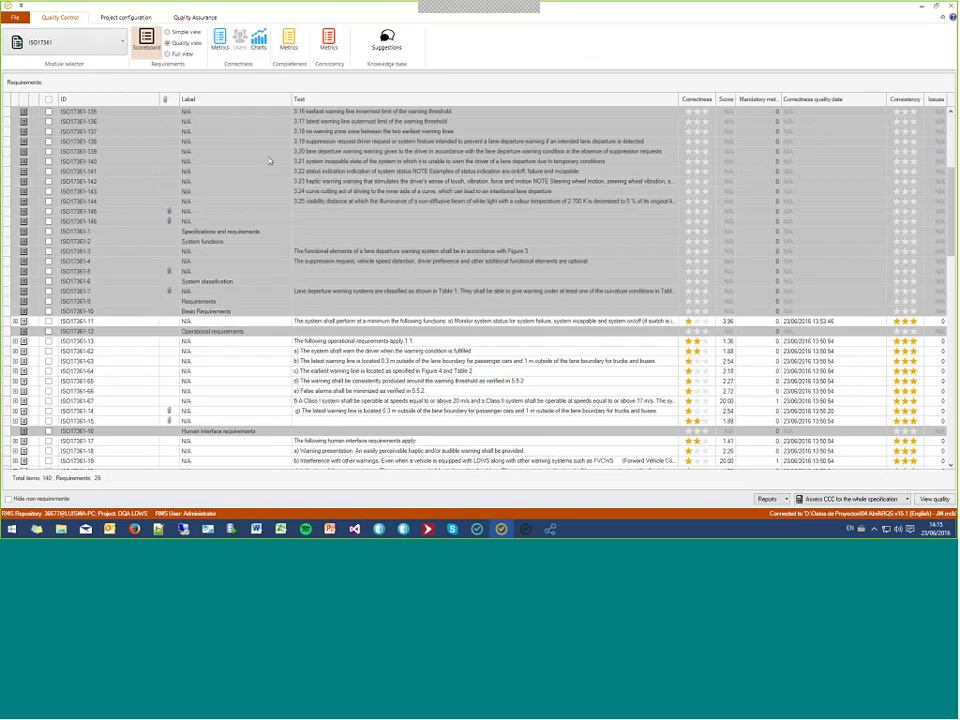
scroll(268, 160, down, 3)
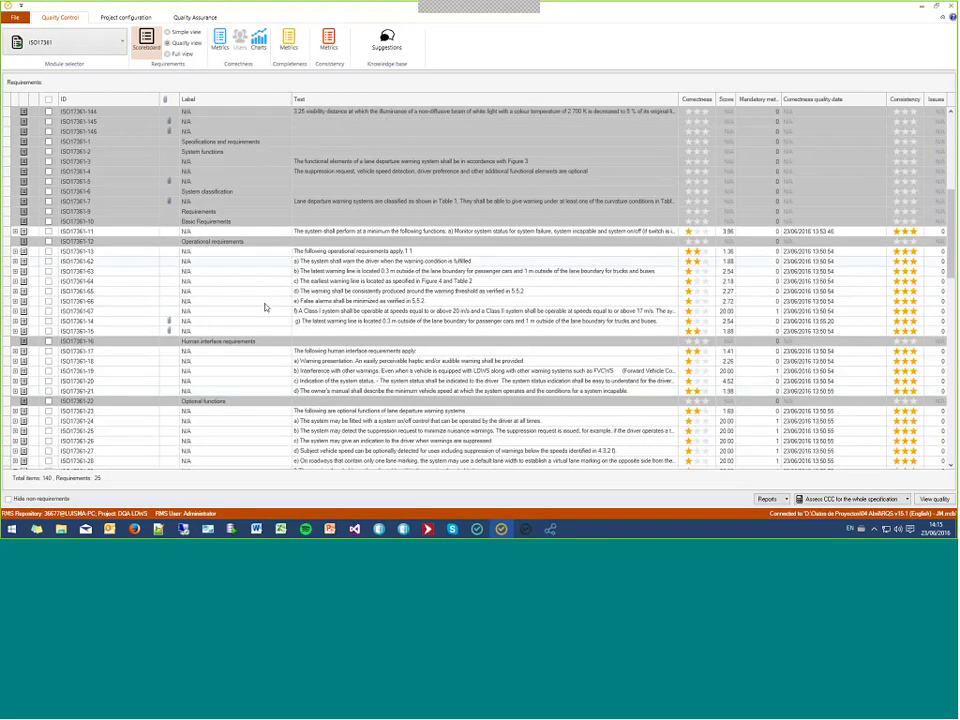
scroll(358, 320, up, 4)
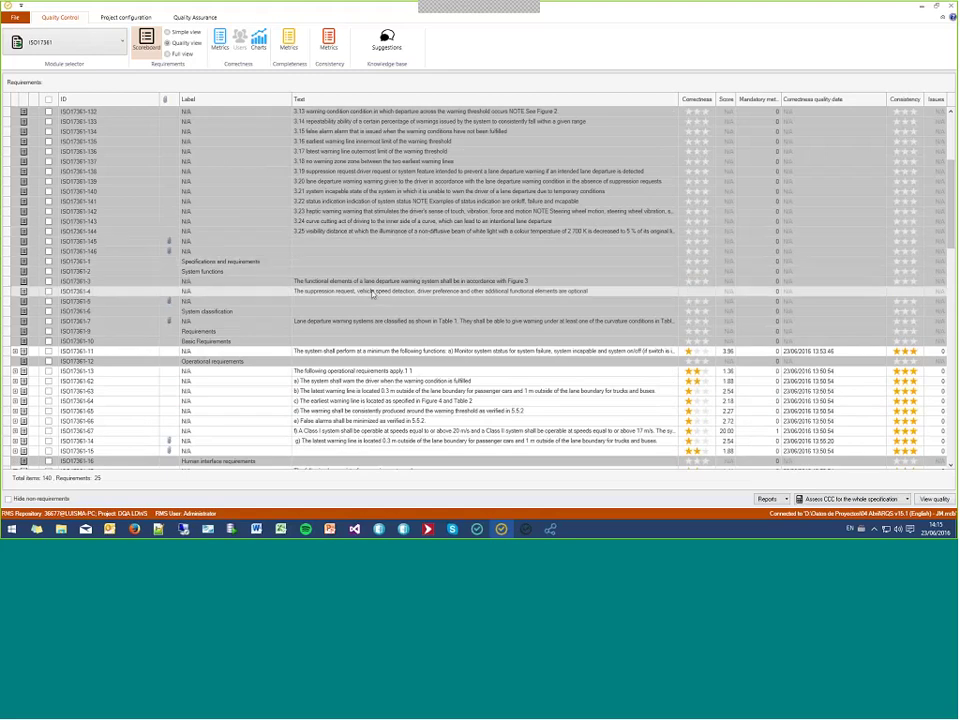
scroll(270, 218, down, 5)
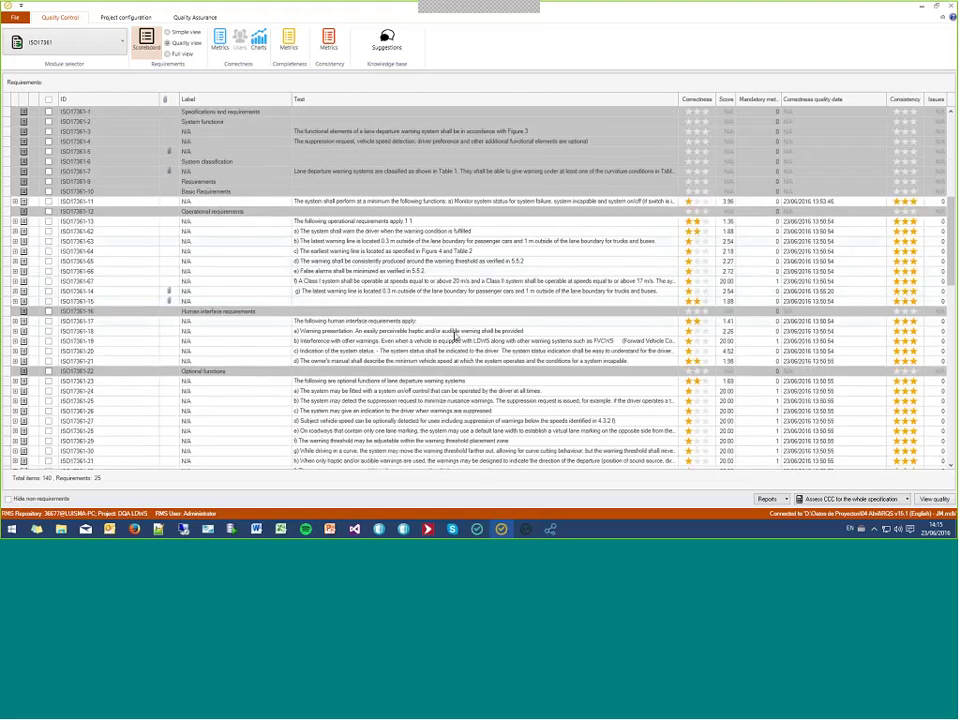
scroll(671, 396, down, 2)
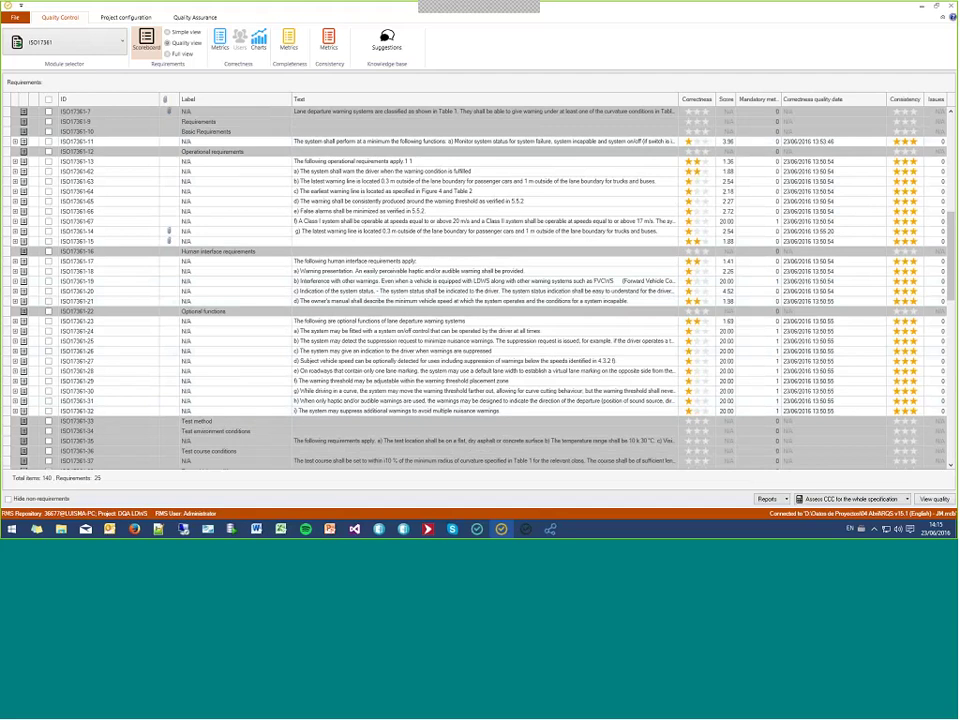
- Show ISO17361's completeness metrics, with Terminology coverage scoring 0.91
mouse_move(699, 327)
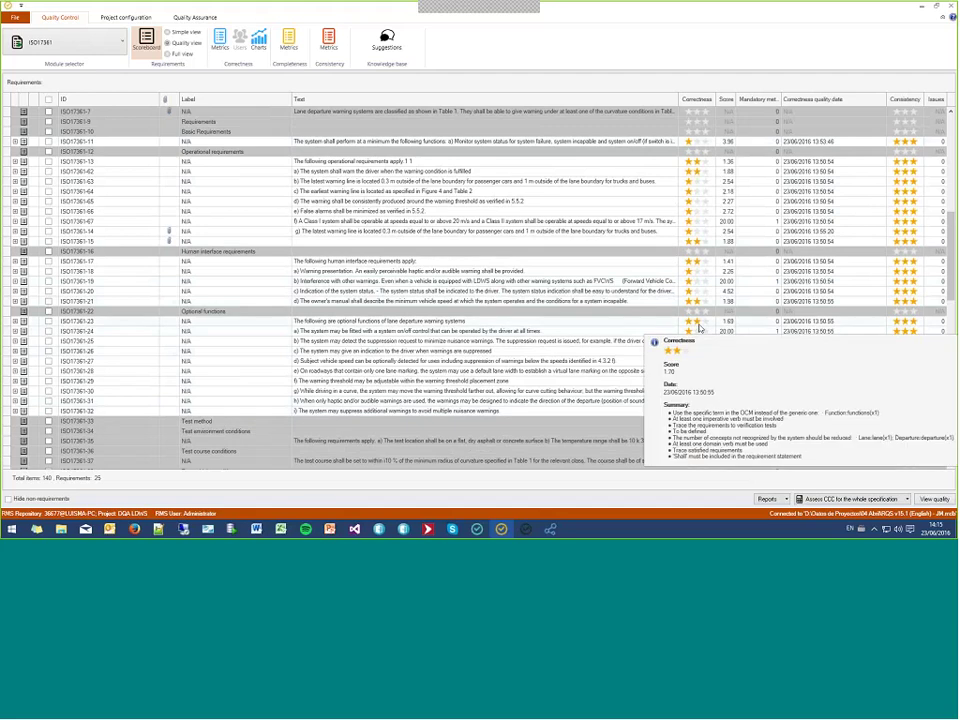
mouse_move(897, 322)
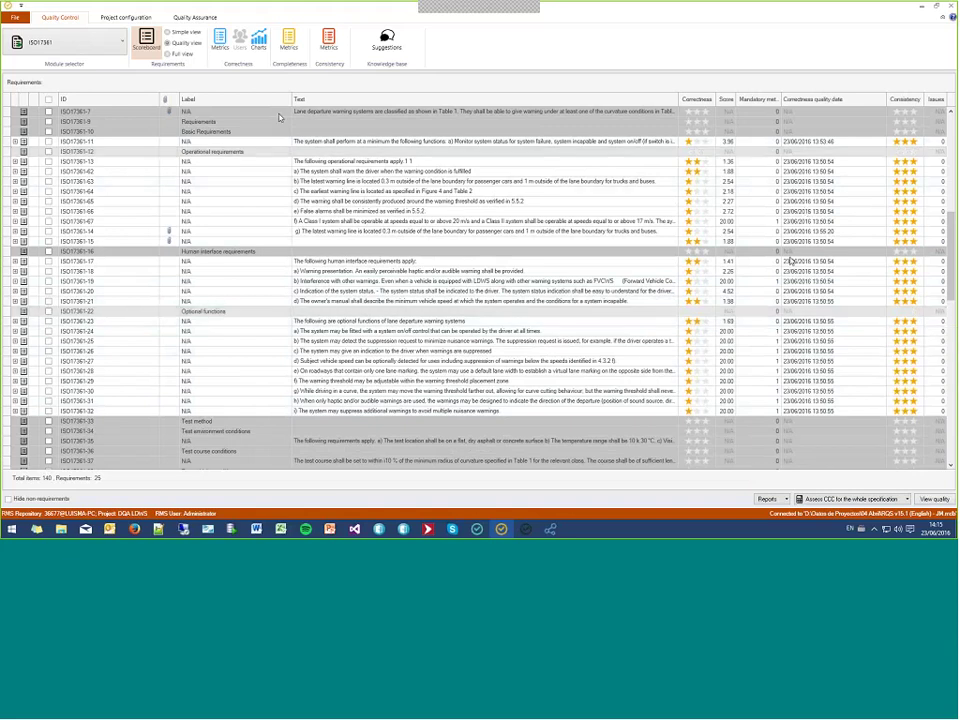
click(288, 40)
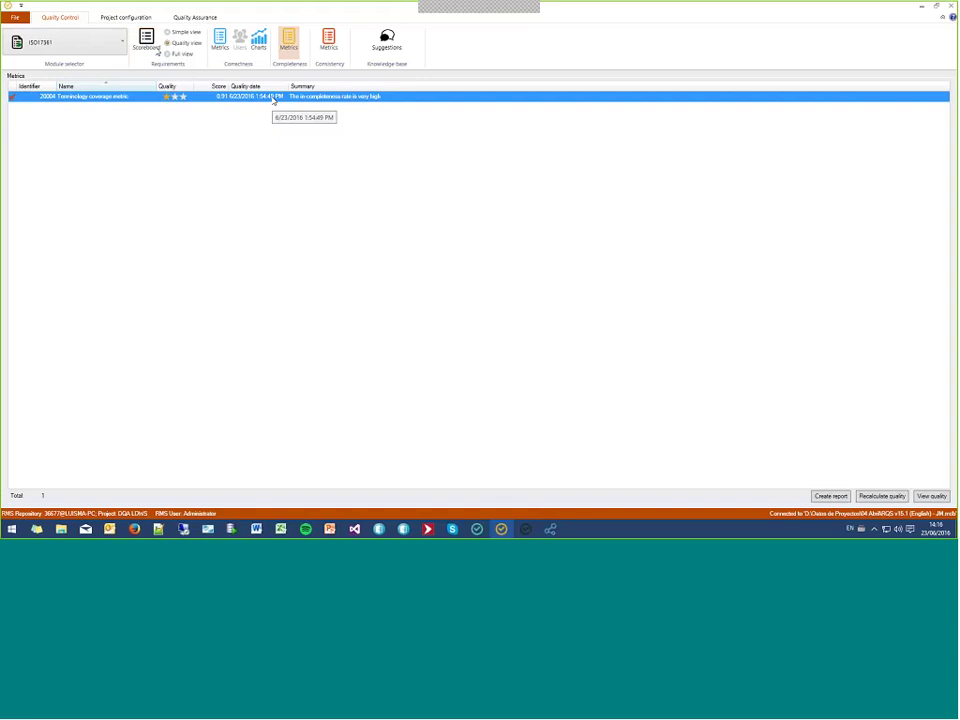
- Return to the ISO17361 scoreboard and select requirements ISO17361-27, -28, -29, then -11
click(146, 40)
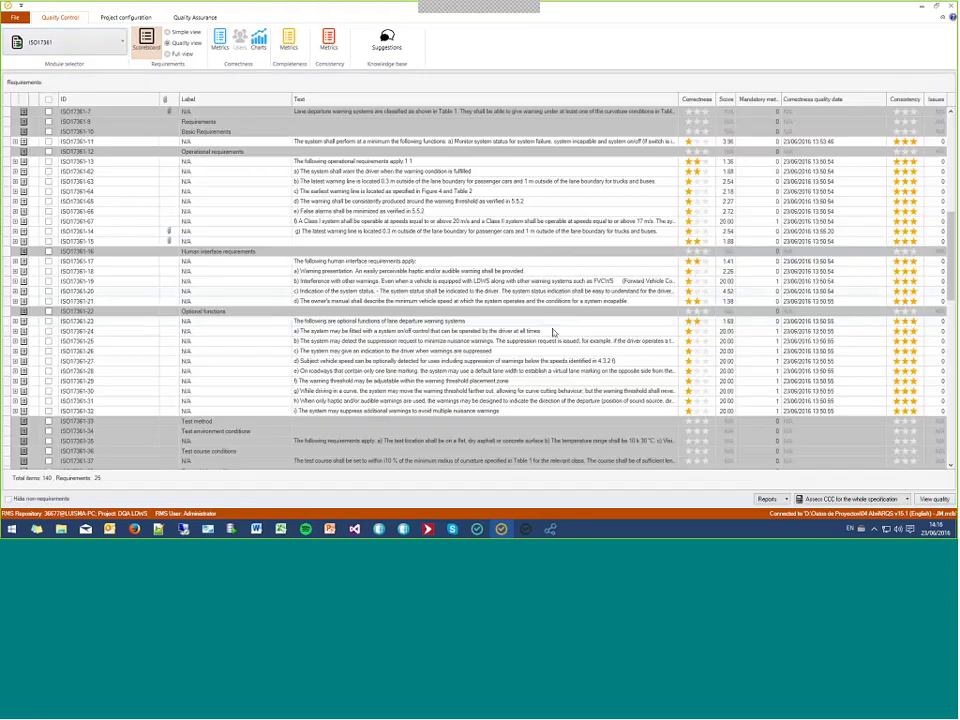
mouse_move(913, 290)
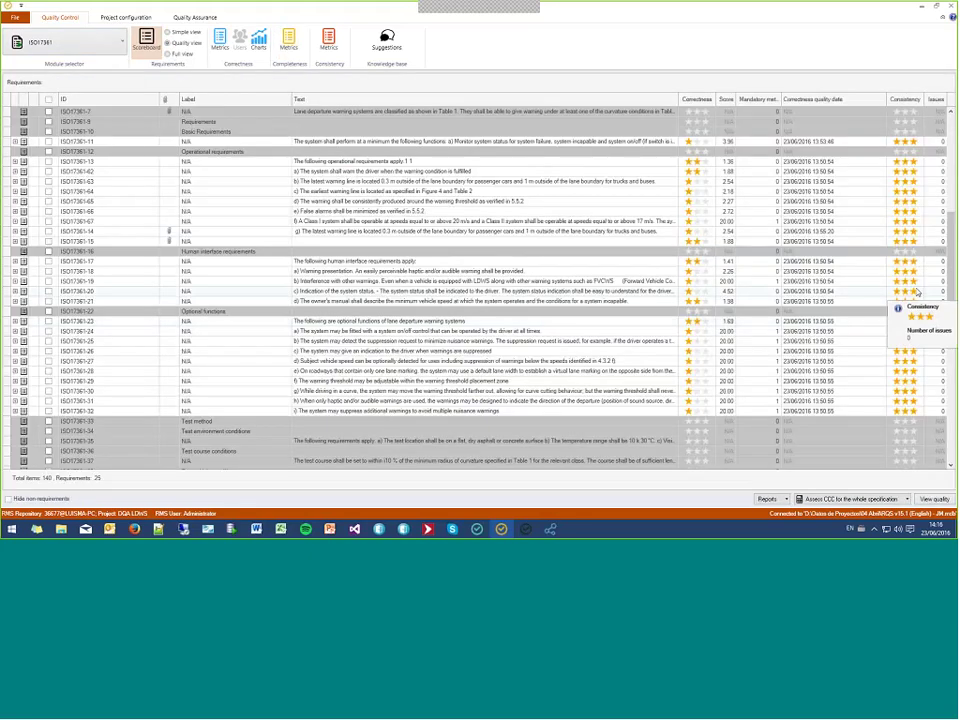
mouse_move(911, 383)
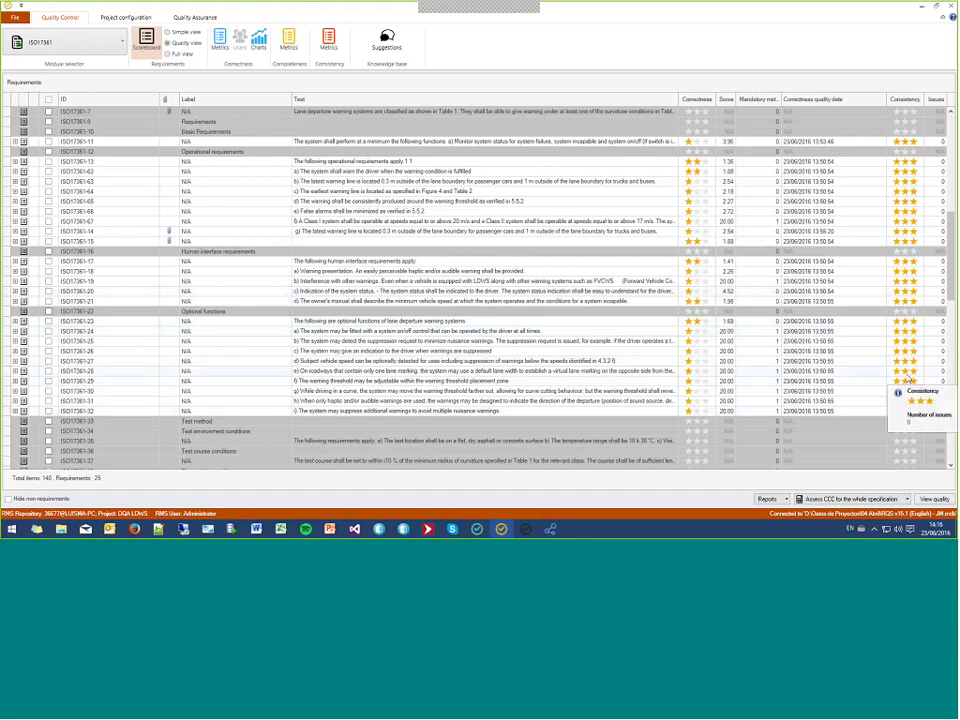
click(905, 384)
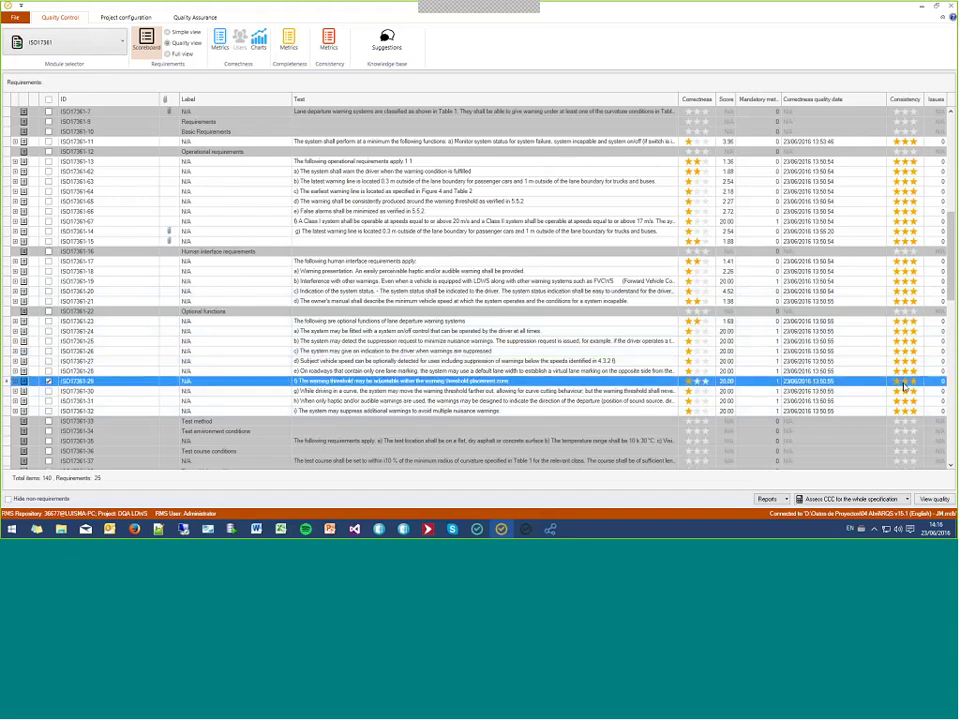
shift+click(898, 362)
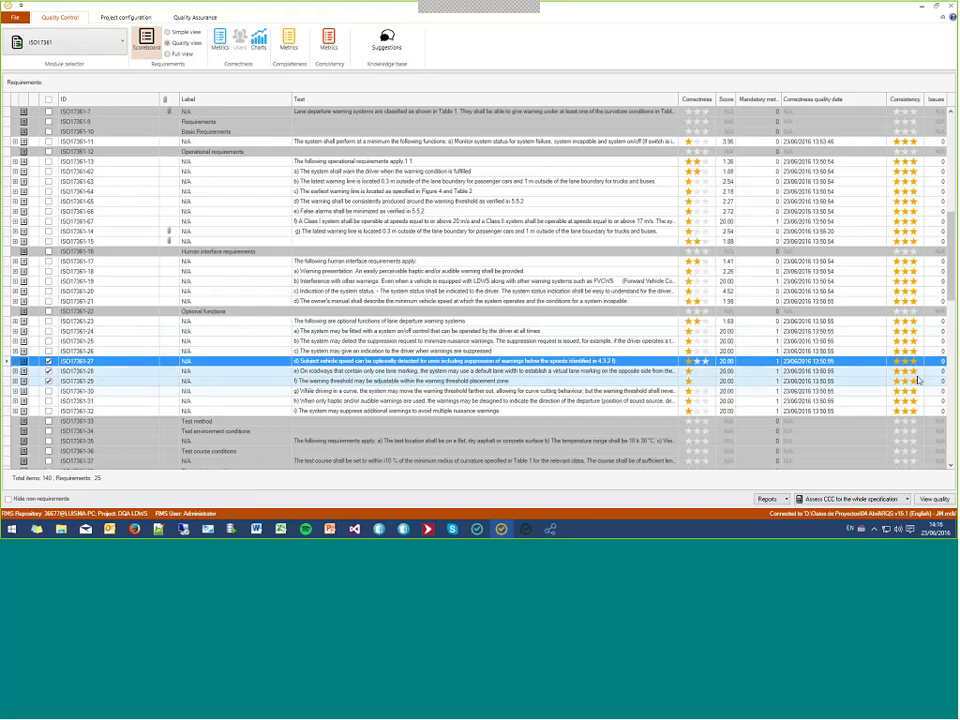
click(72, 373)
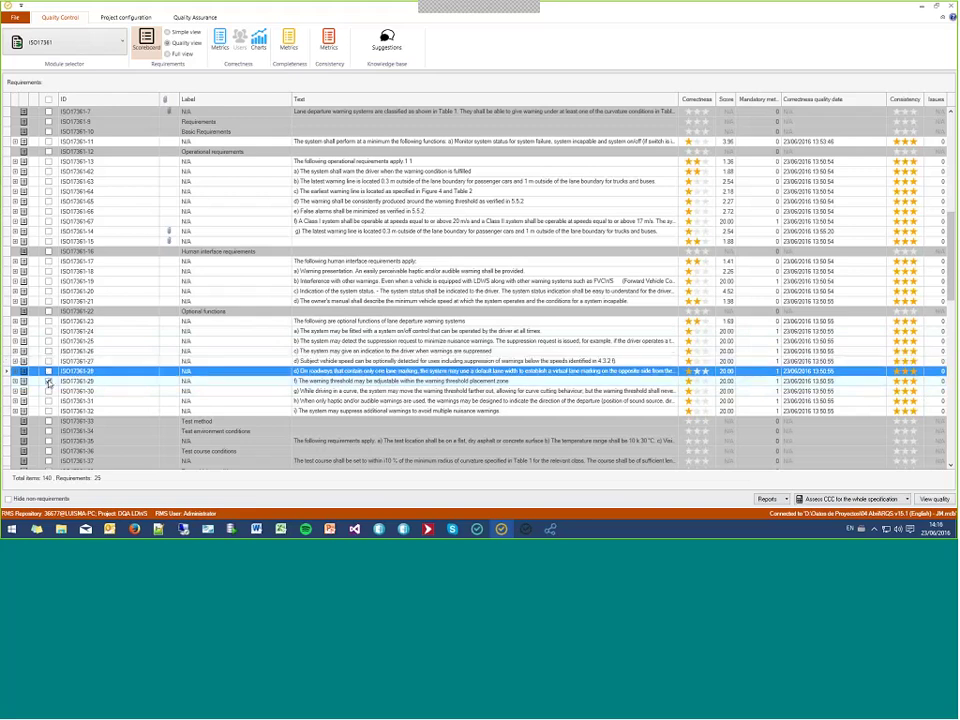
click(48, 382)
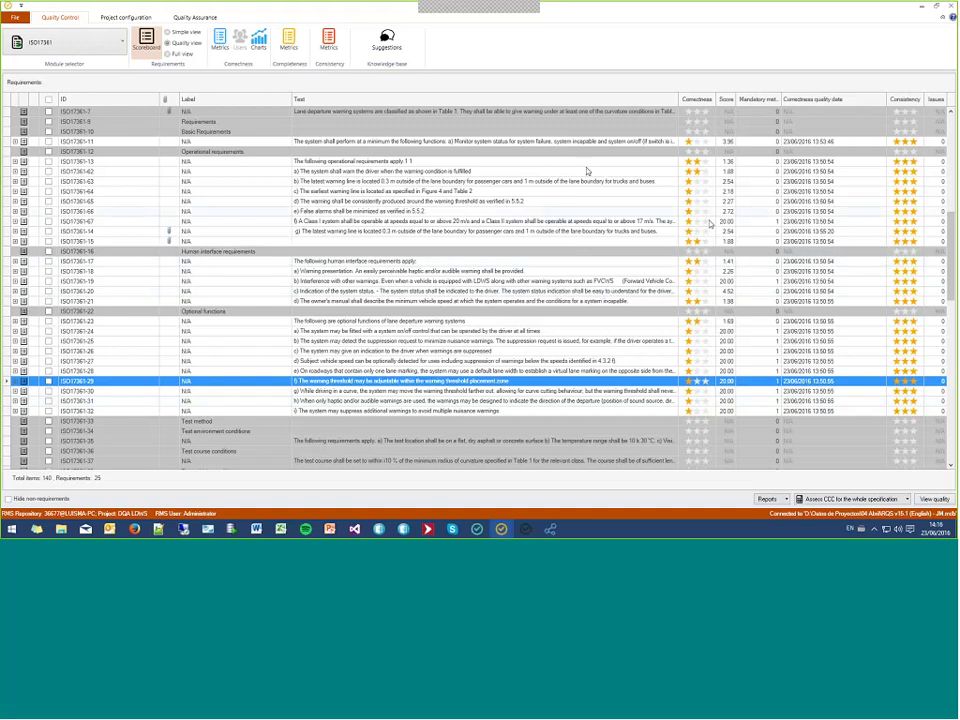
click(439, 143)
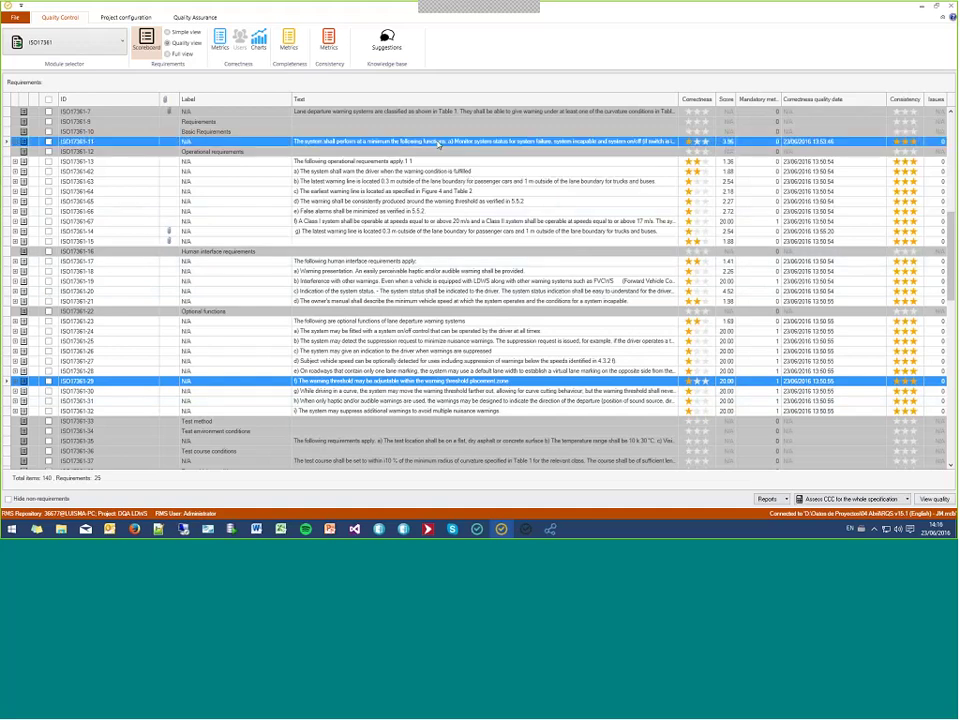
- Open ISO17361-11's analysis full screen and resize its text, metrics grid and flagged-terms panes
double_click(437, 144)
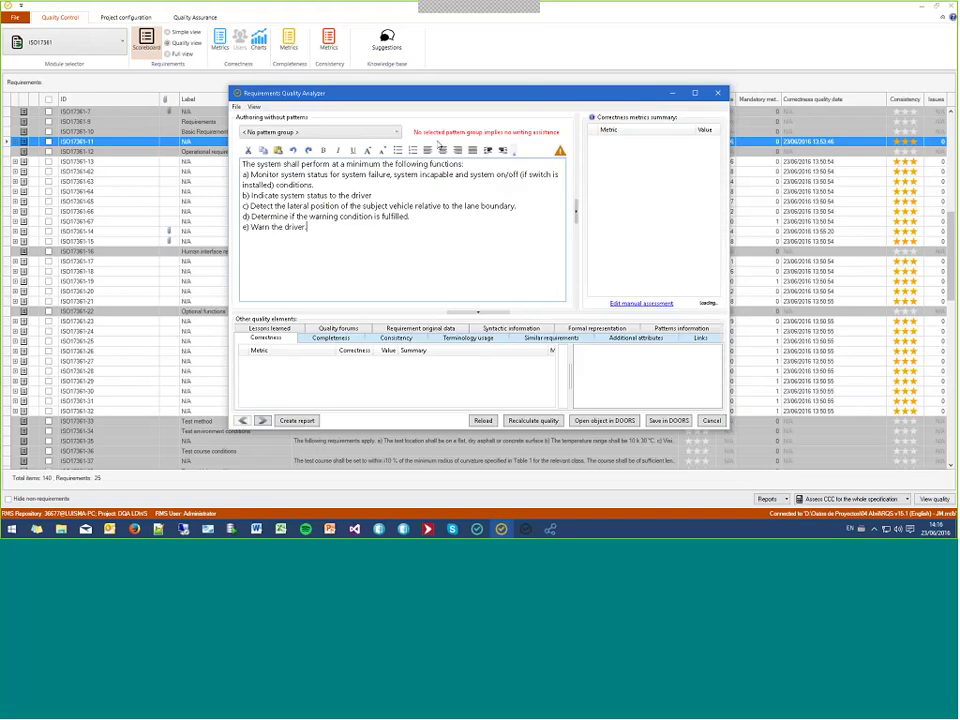
double_click(538, 87)
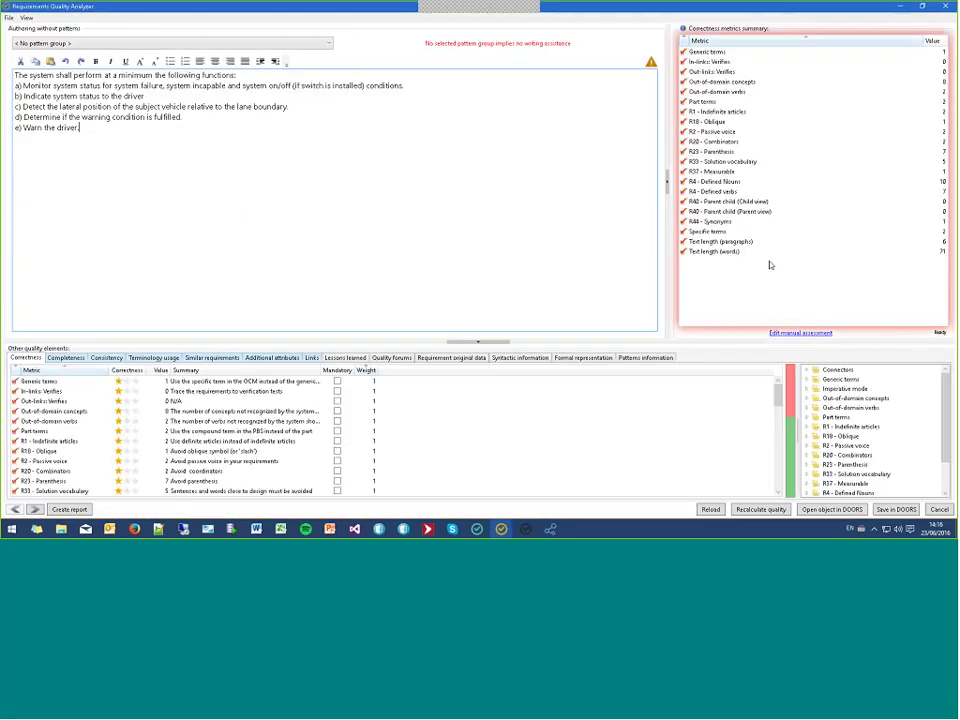
drag(285, 341, 276, 157)
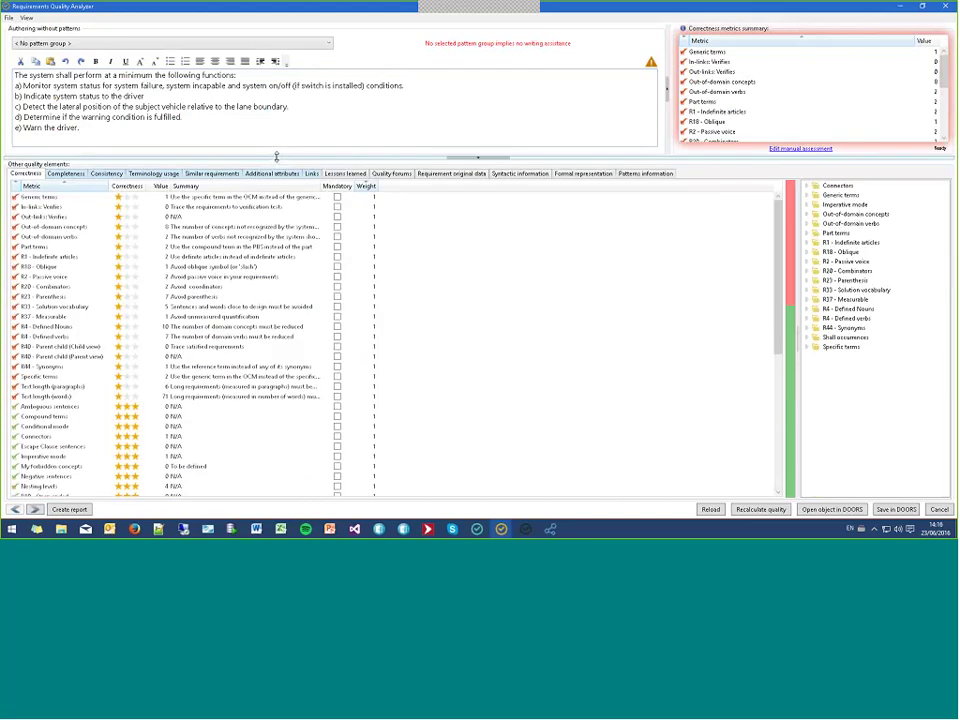
drag(80, 128, 15, 85)
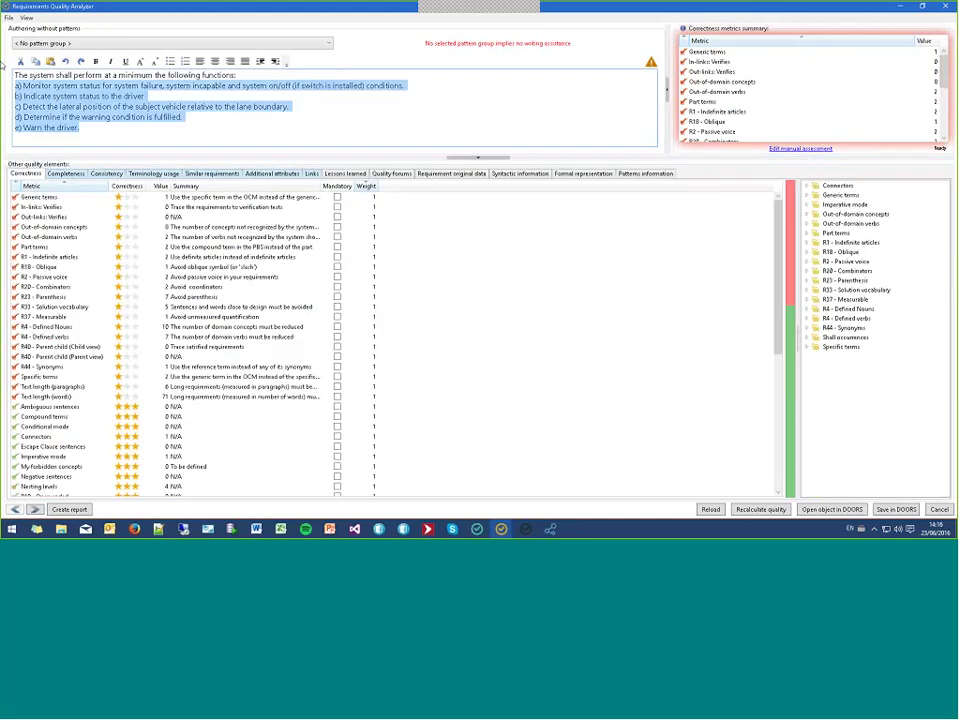
click(723, 166)
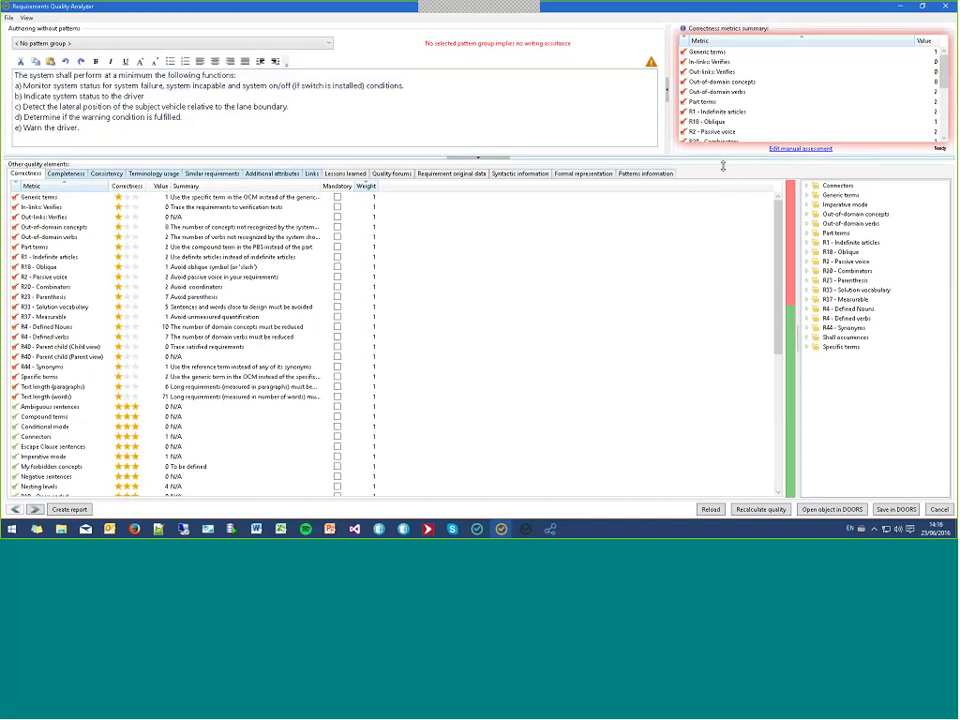
drag(723, 162, 720, 201)
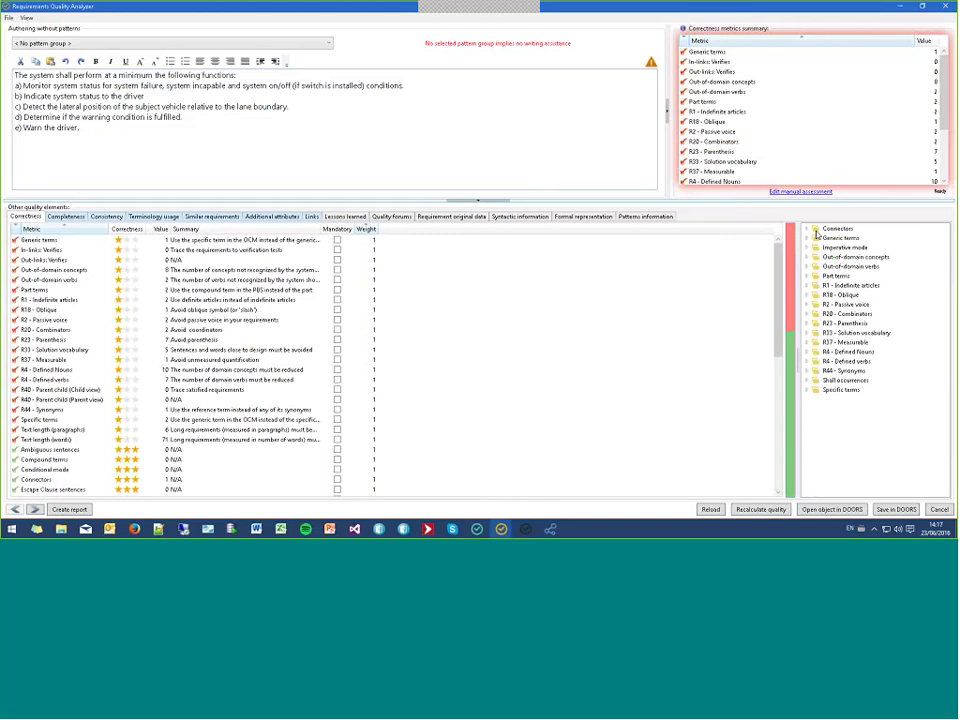
drag(798, 345, 670, 346)
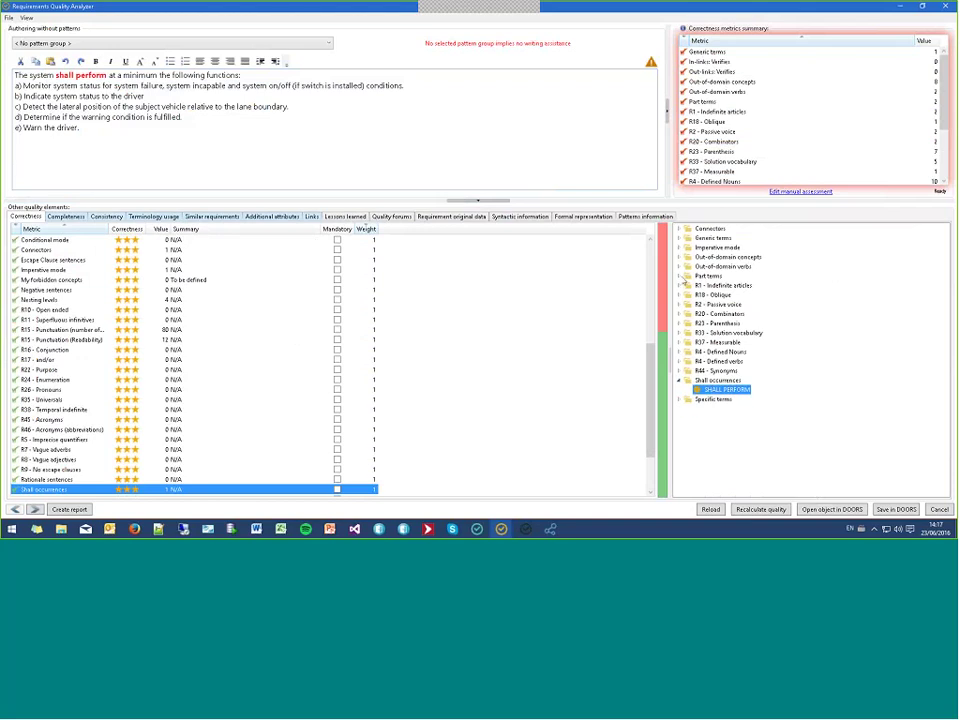
- Review ISO17361-11's article 'A', passive 'is fulfilled' and slash combinator findings, then close the analysis
click(682, 286)
click(704, 295)
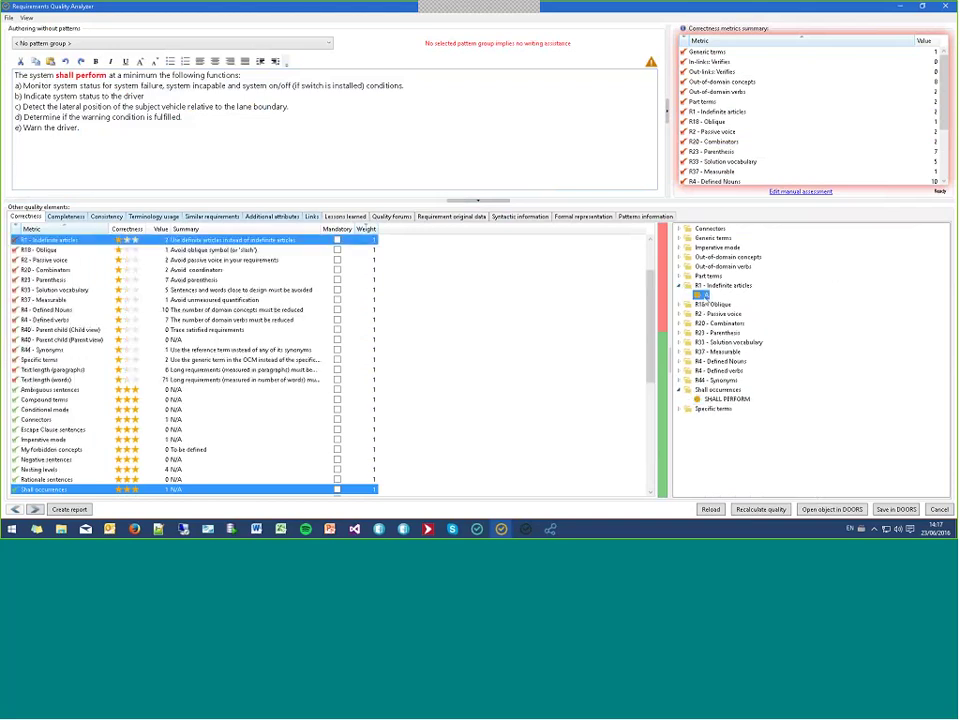
double_click(716, 314)
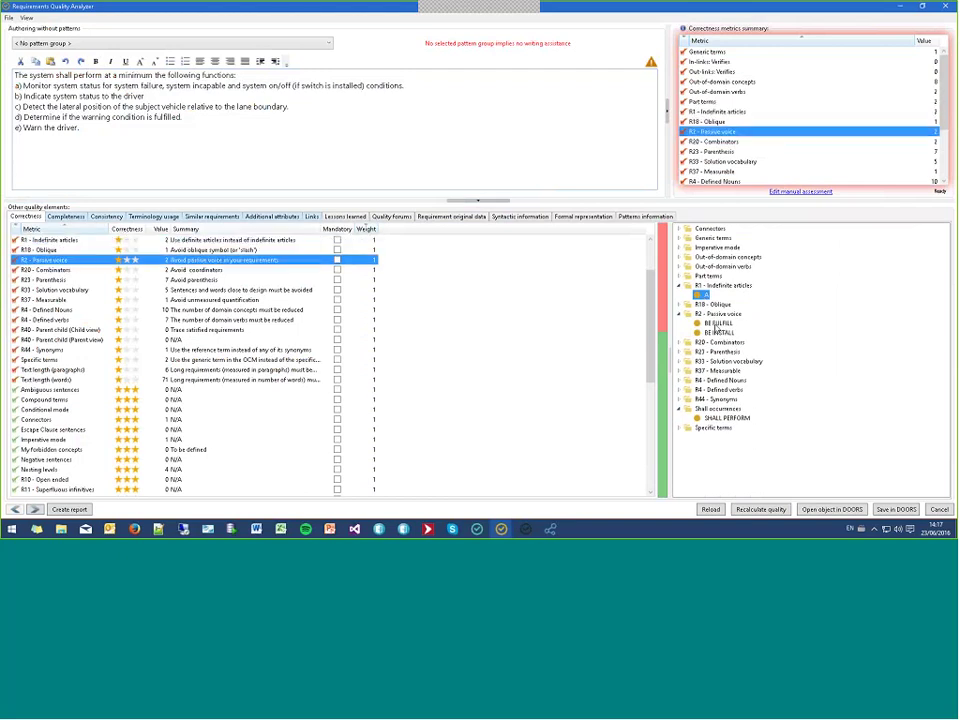
click(716, 323)
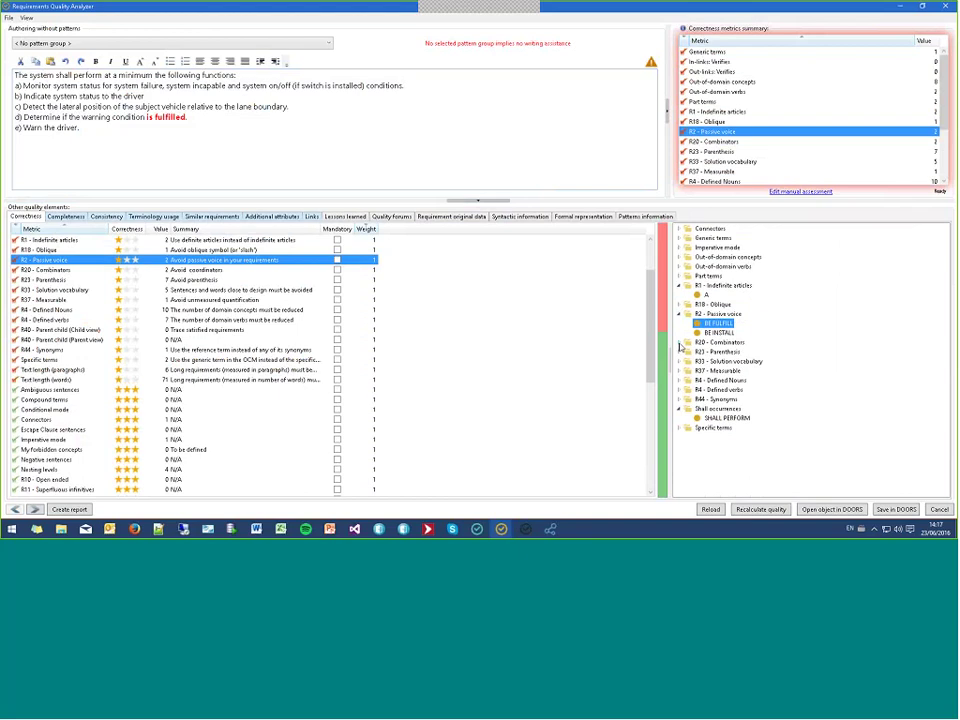
click(680, 343)
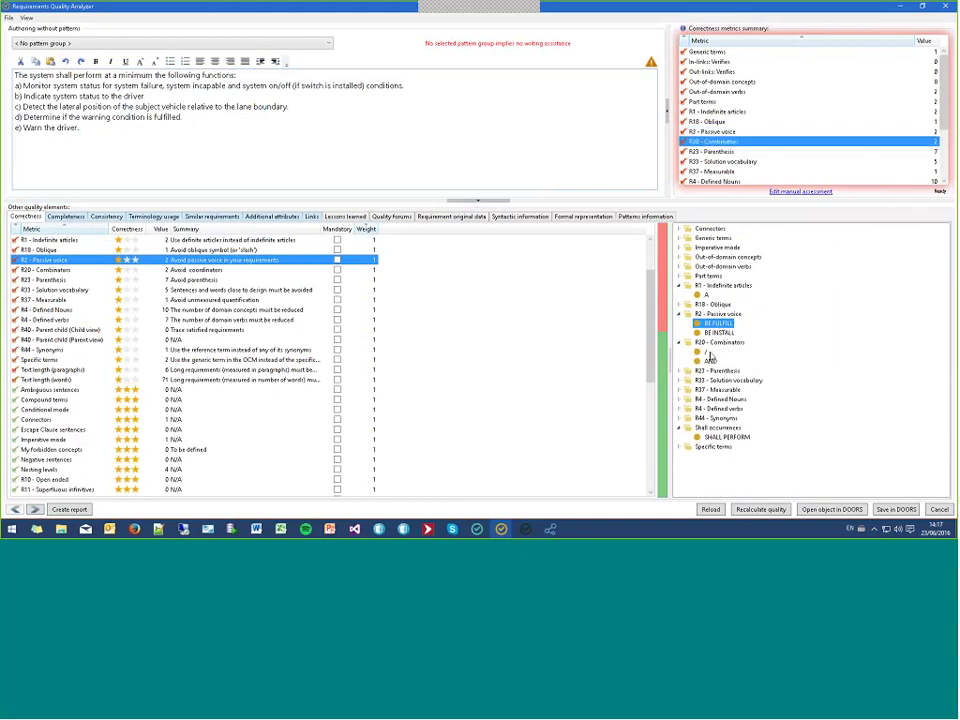
click(701, 351)
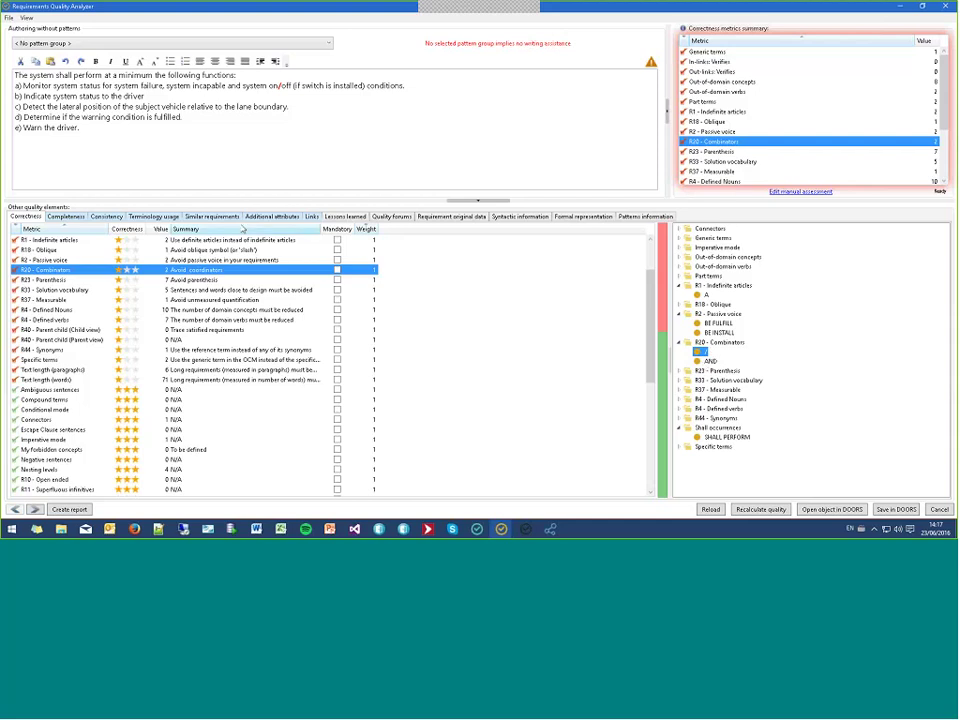
key(Escape)
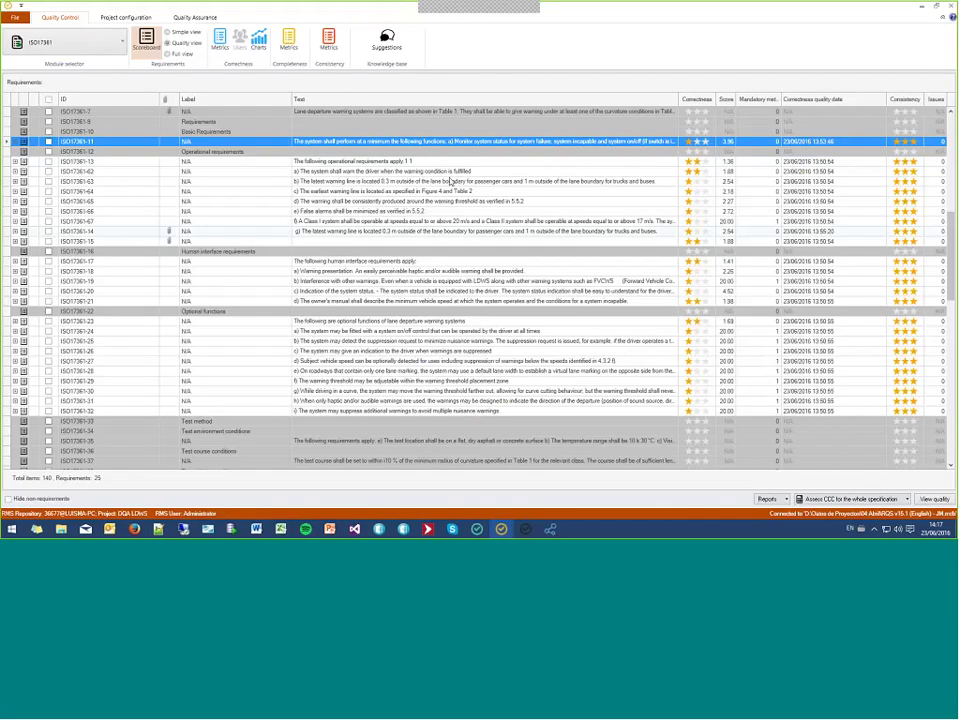
- Open the Terminology coverage result from the completeness metrics: 20 of 22 terms missing
click(287, 54)
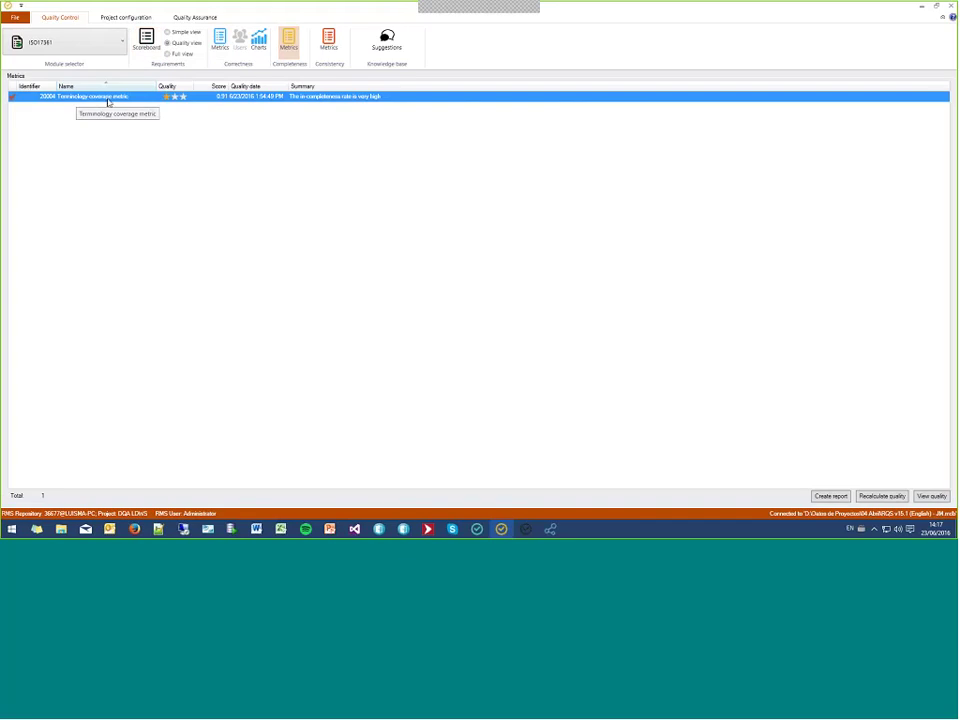
double_click(377, 101)
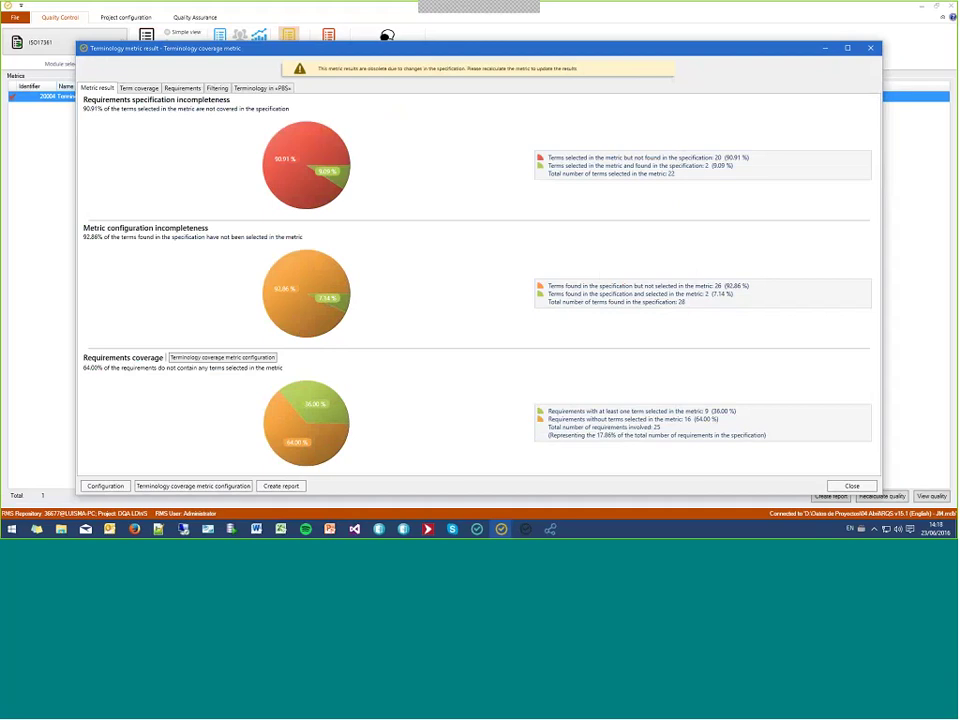
- Step through the Term coverage, Requirements, Filtering and Terminology in «PBS» tabs, then close the result
mouse_move(301, 455)
click(158, 88)
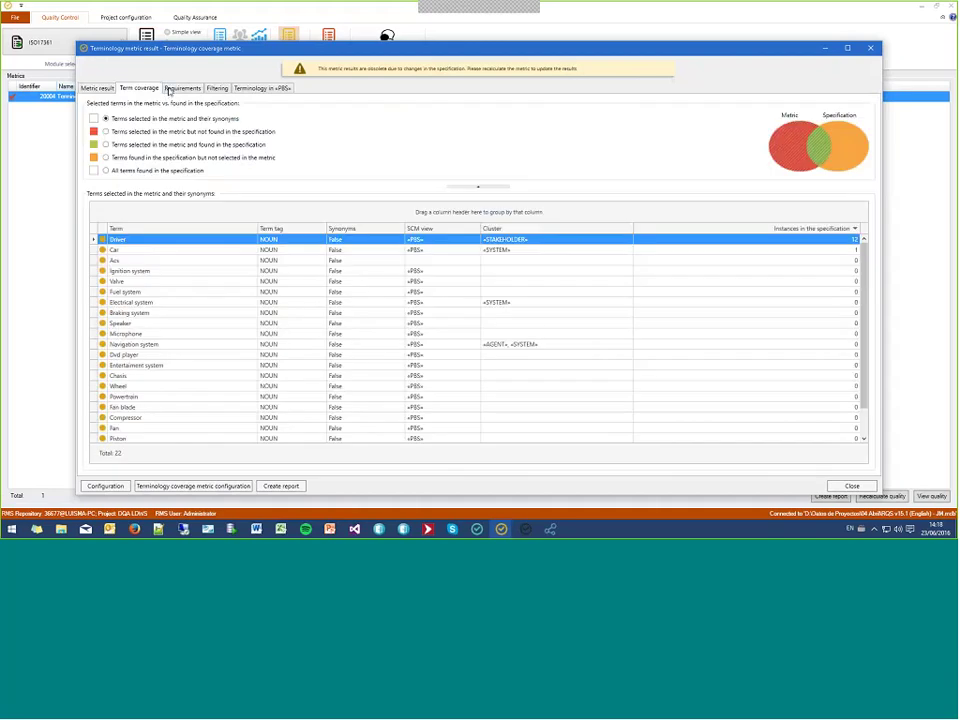
click(180, 89)
click(216, 89)
click(264, 88)
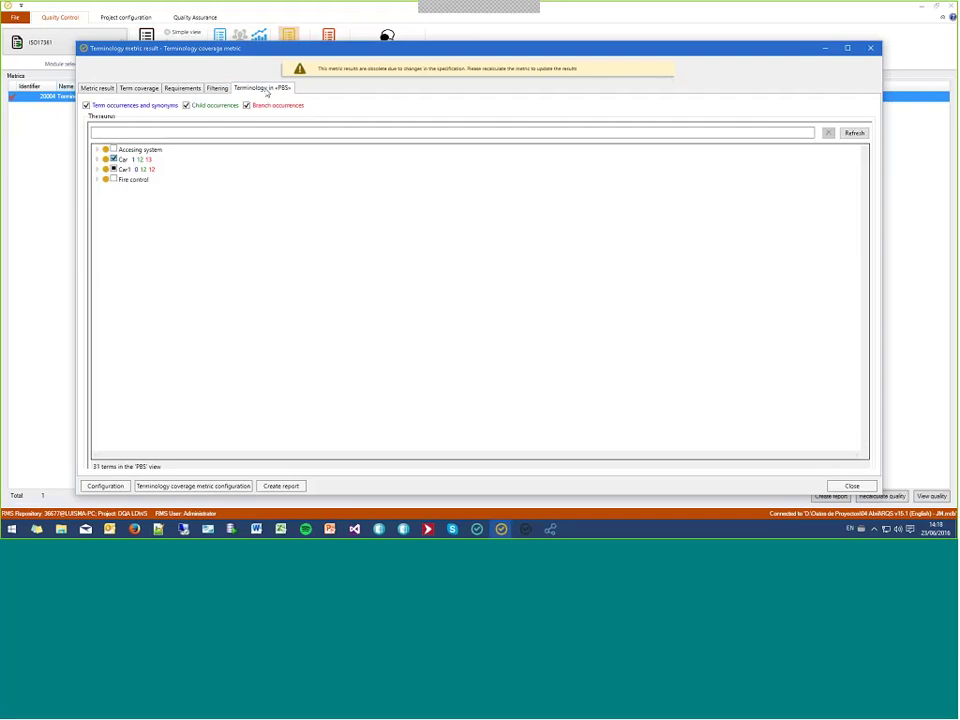
click(870, 47)
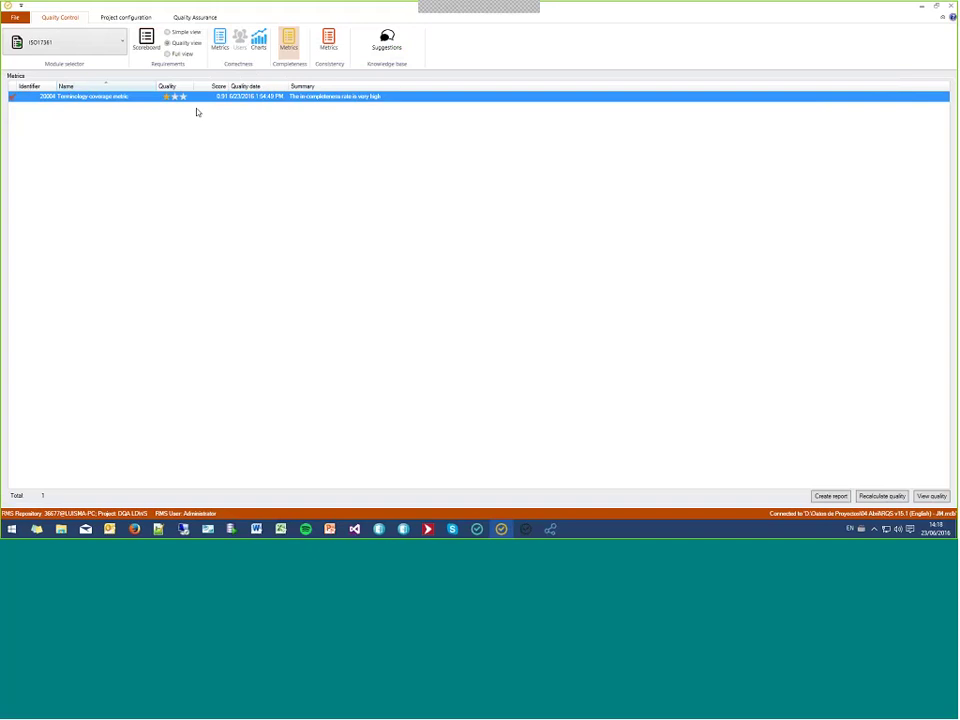
- Show the Consistency metrics list with measurement units and overlapping metrics
click(328, 42)
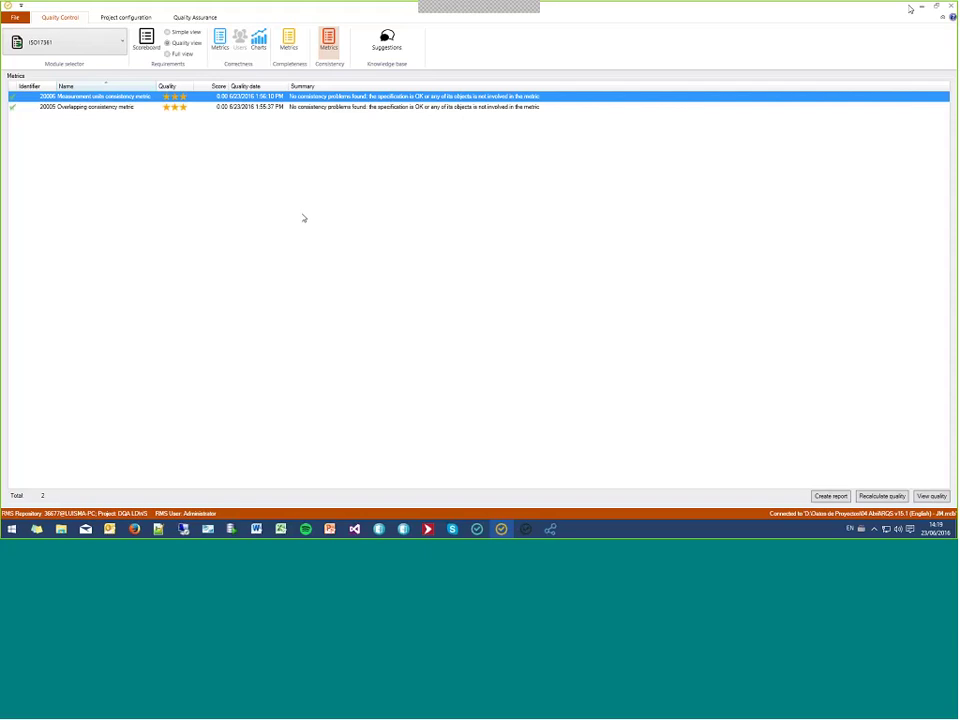
- Keep ISO17361 as the module and return to its scoreboard, selecting requirement ISO17361-26
click(56, 41)
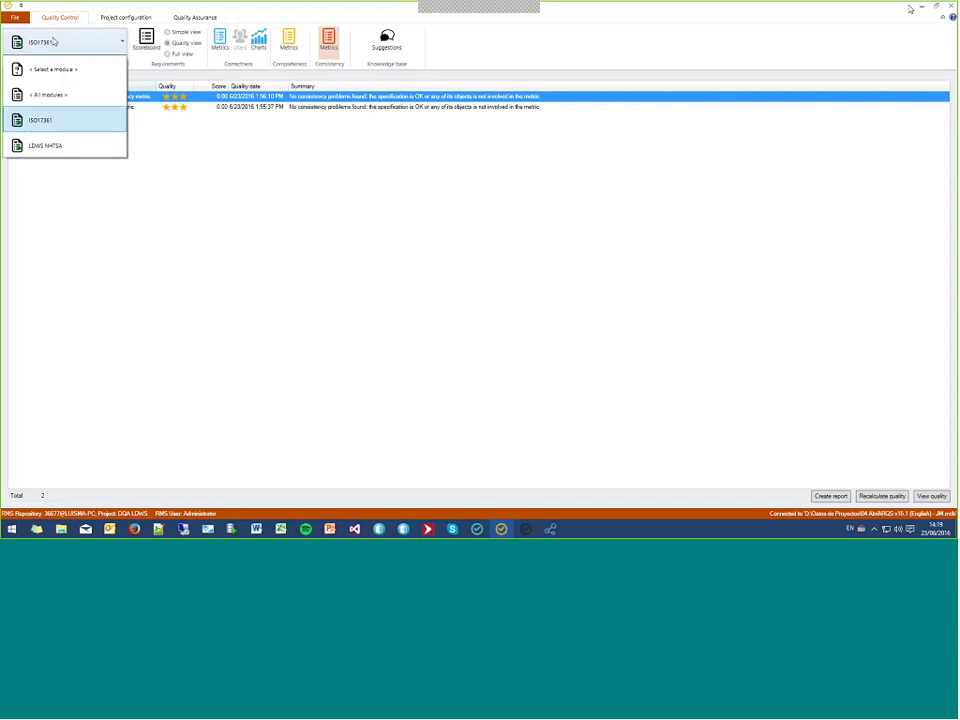
click(45, 120)
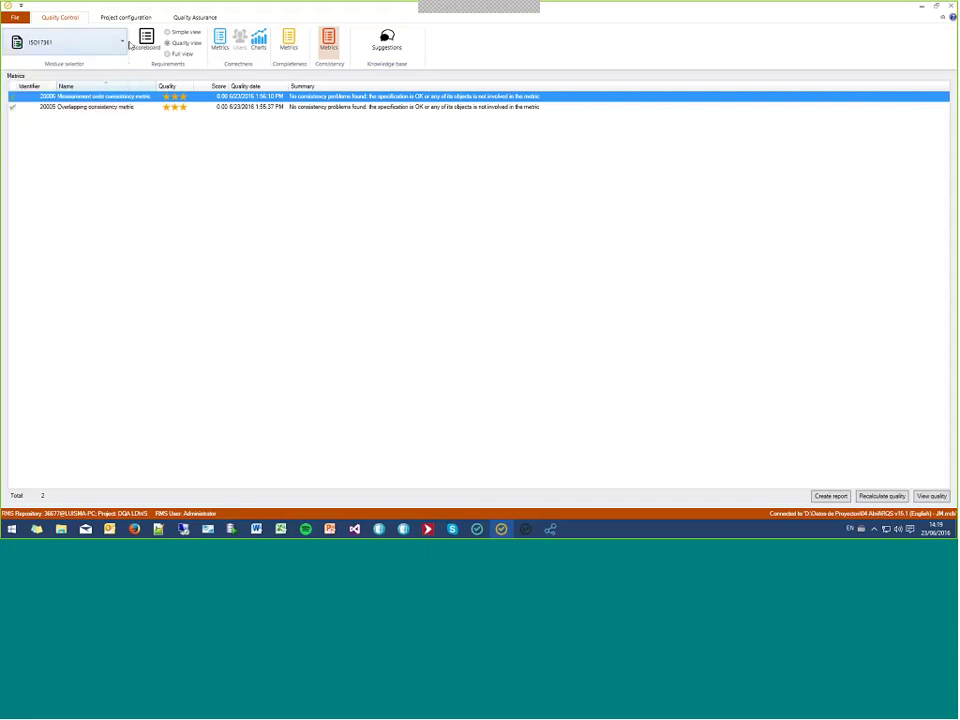
click(140, 42)
click(240, 351)
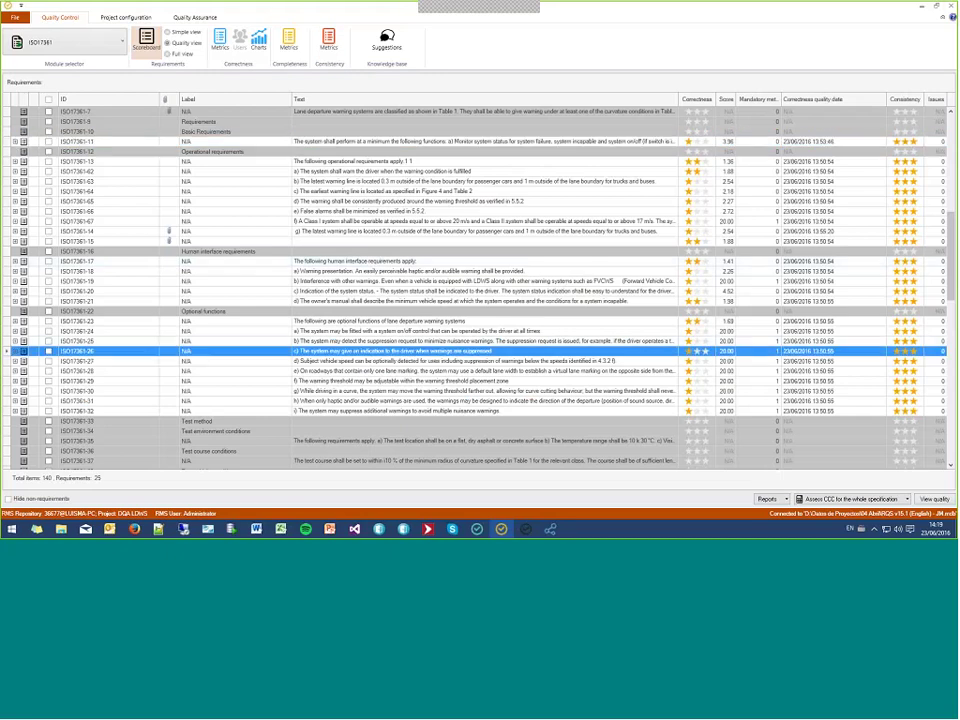
- Exit the ISO17361 project and bring the connection dialog forward
click(950, 6)
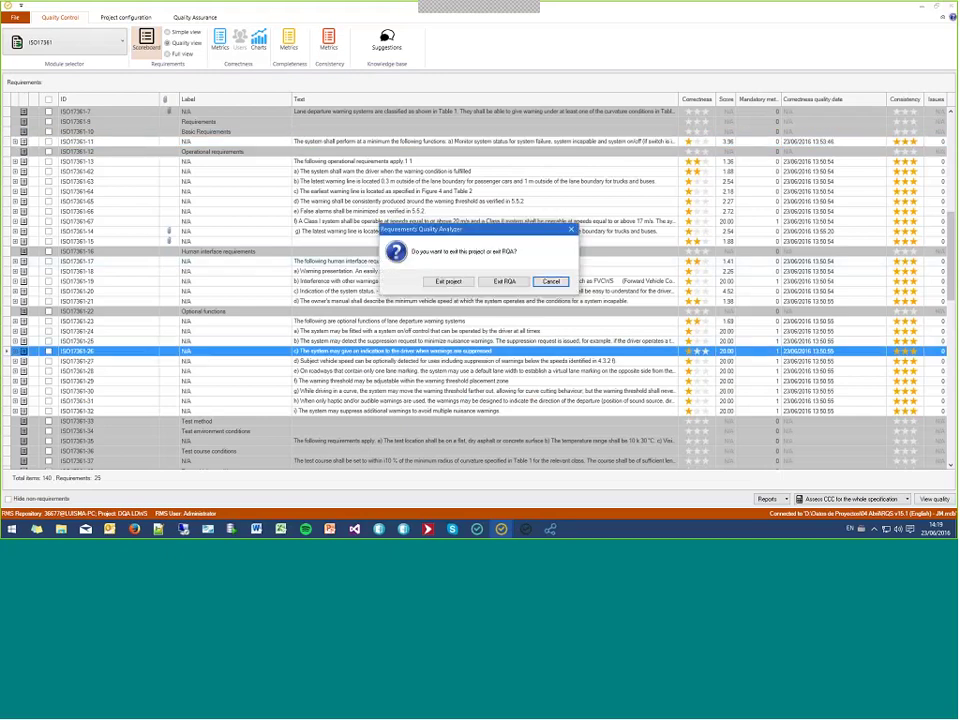
click(499, 281)
click(379, 529)
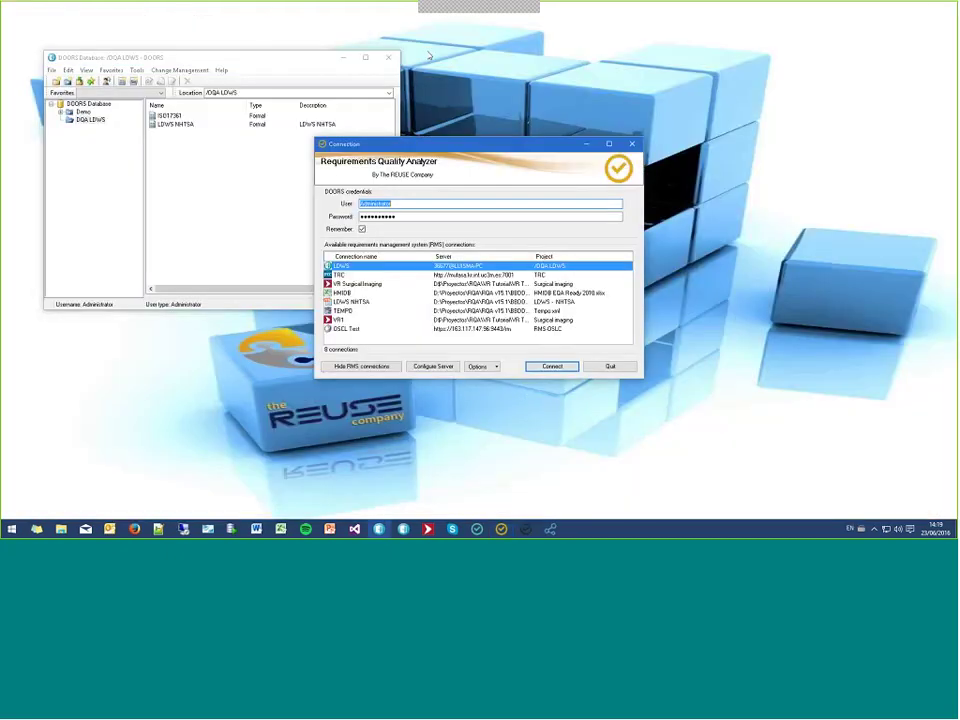
- Edit the TRC Integrity connection to use the TRC project and save it
click(393, 80)
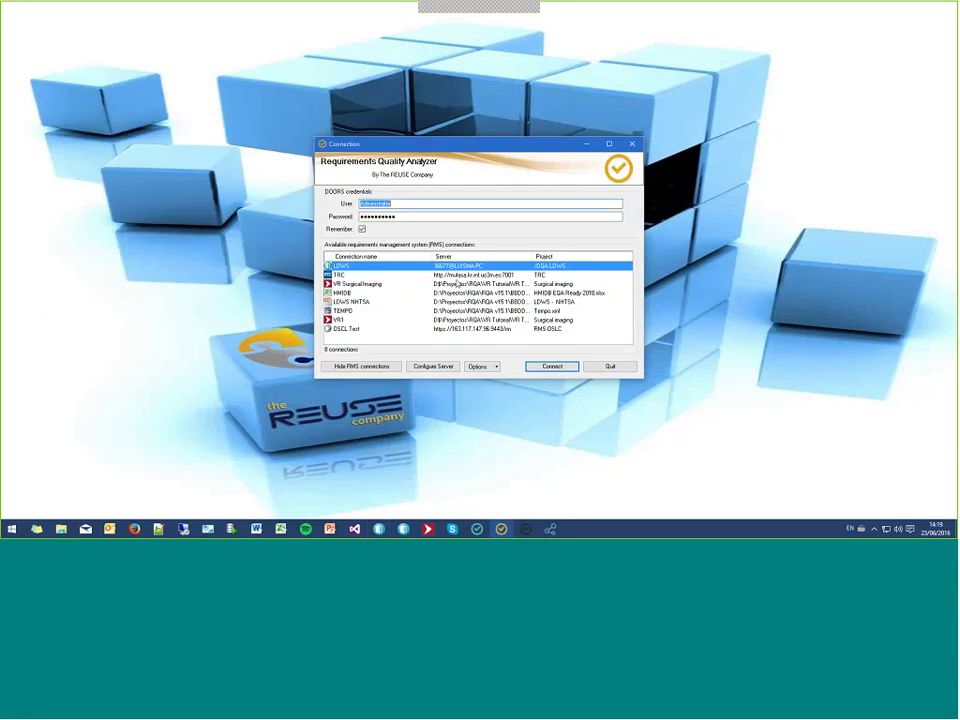
click(394, 275)
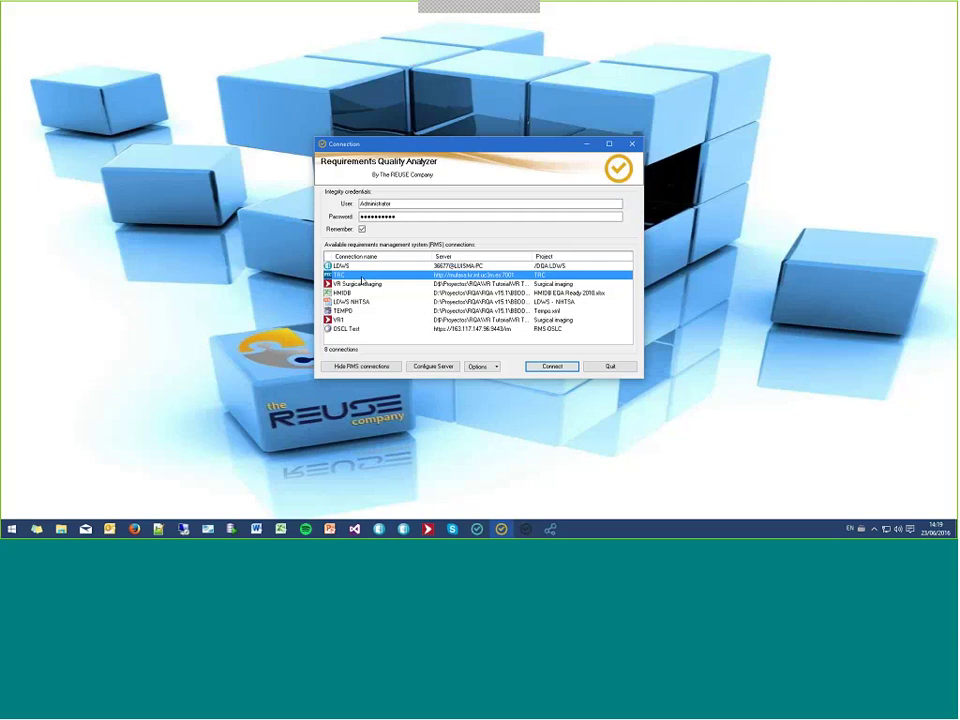
right_click(474, 275)
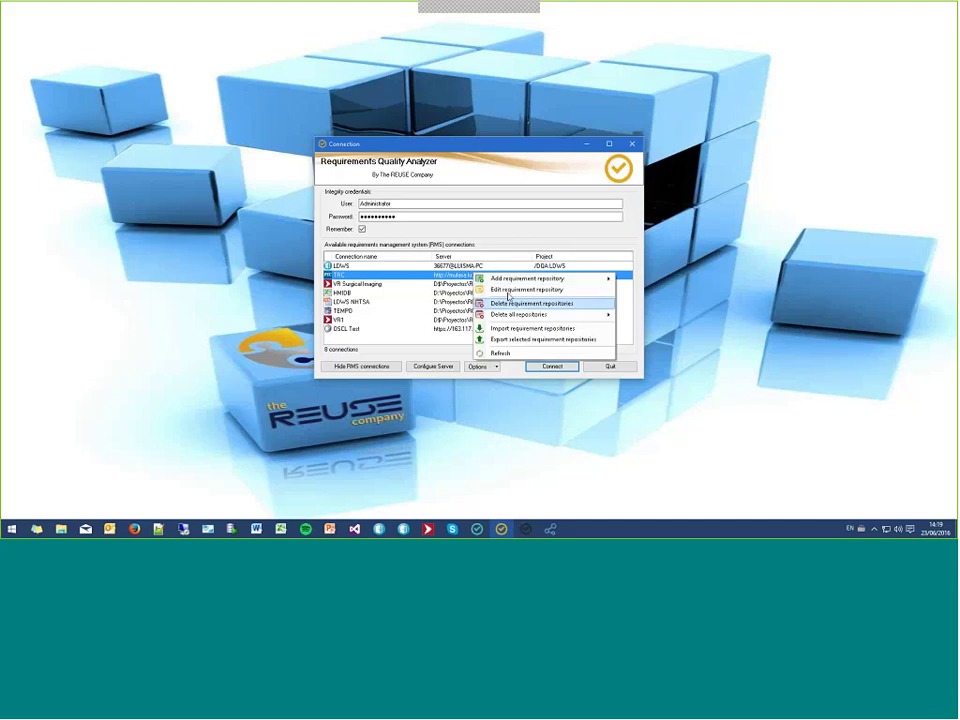
click(508, 291)
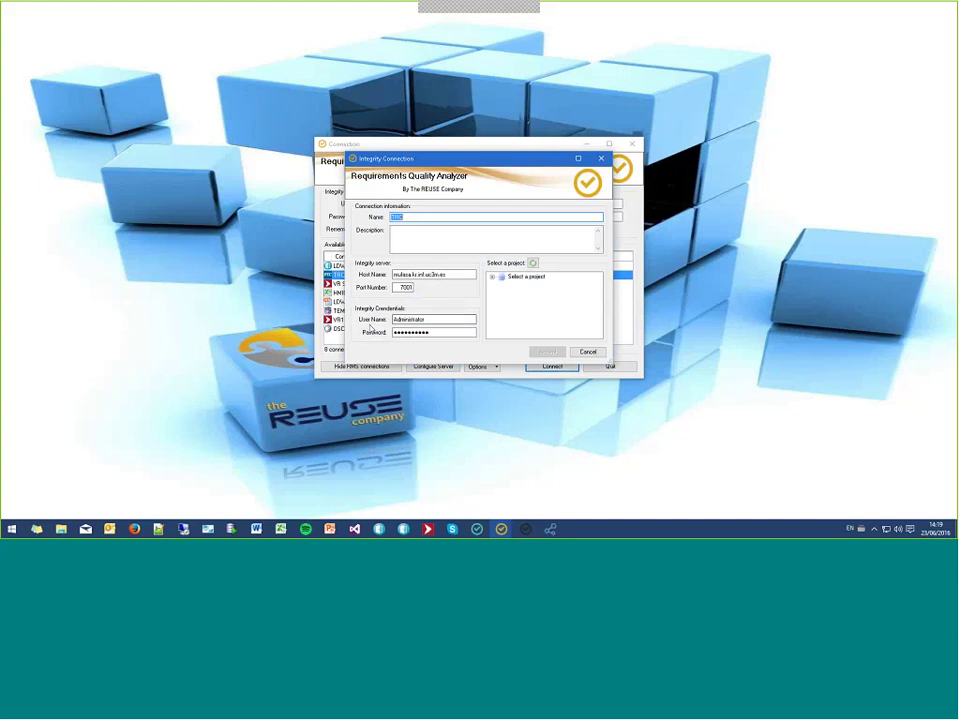
click(491, 276)
click(543, 298)
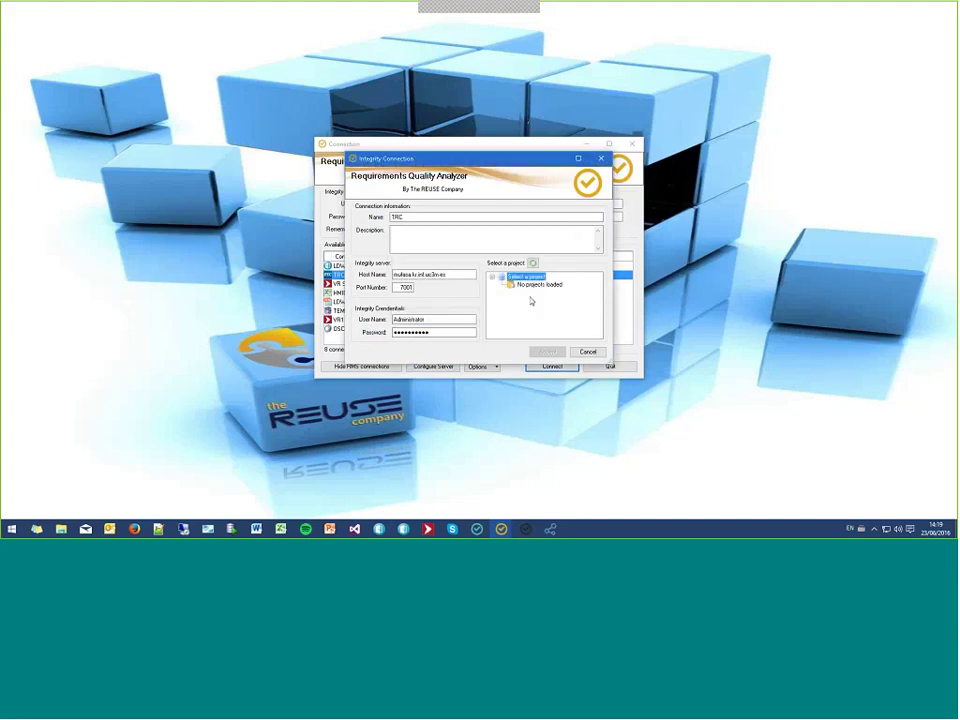
click(950, 224)
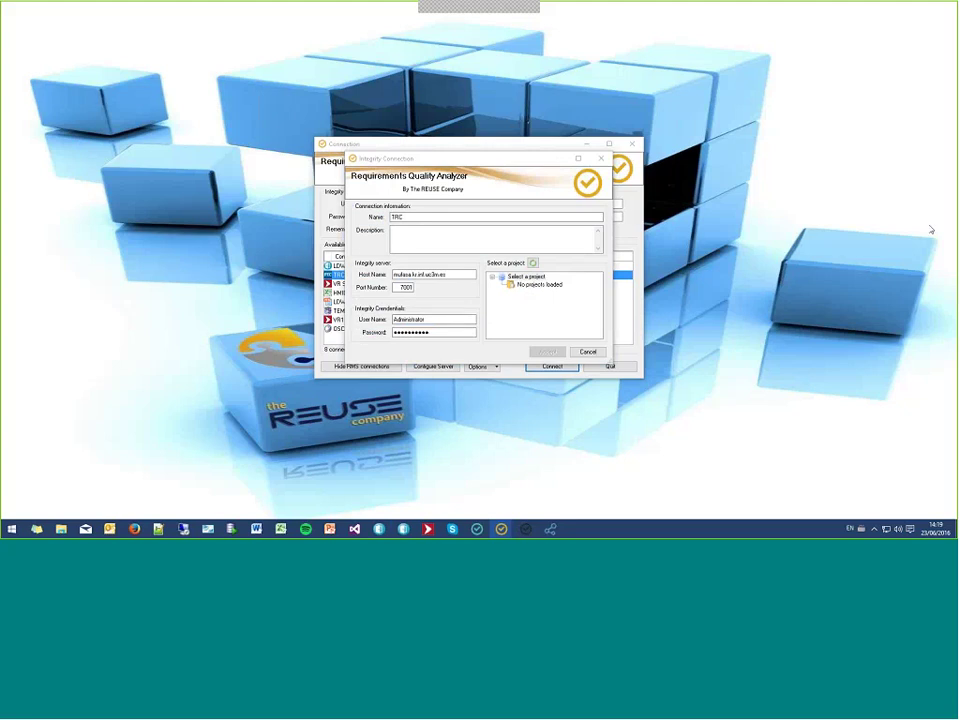
click(428, 333)
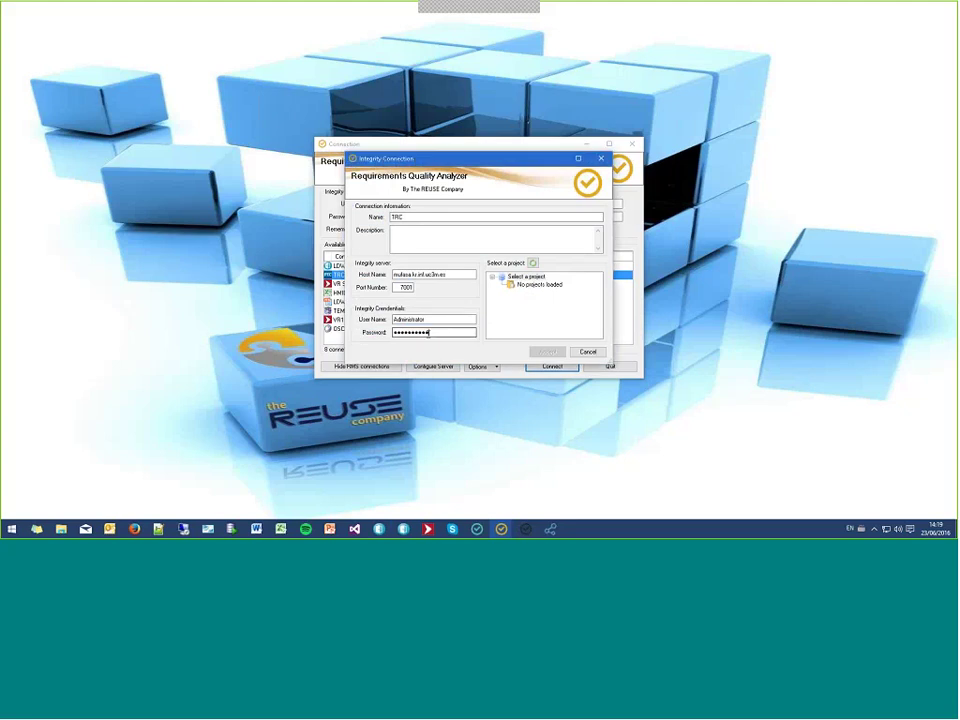
click(523, 308)
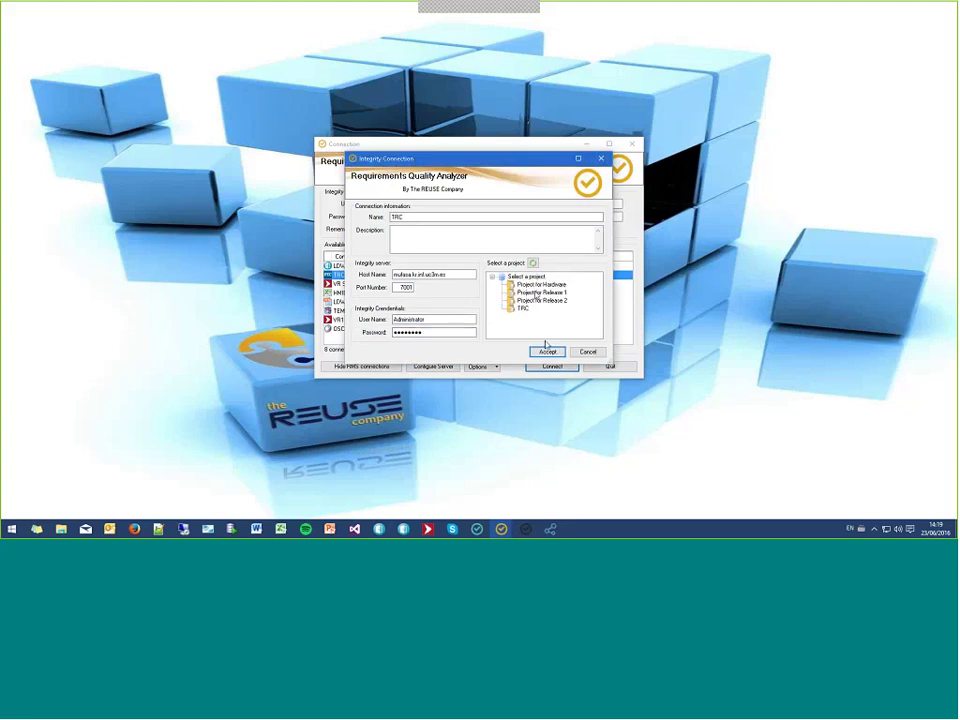
click(548, 352)
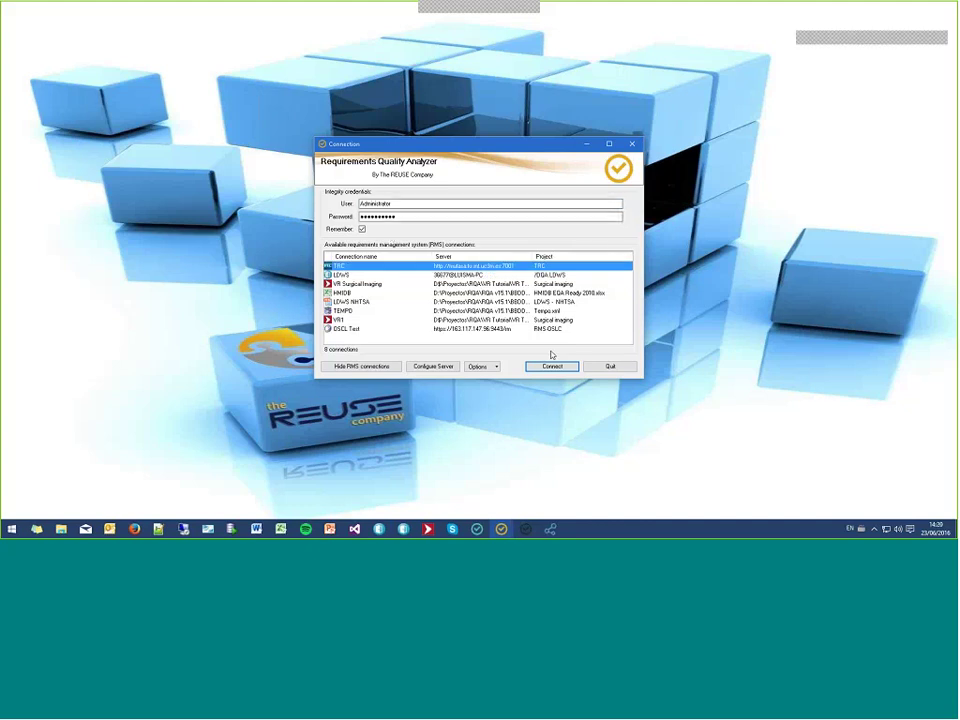
- Connect to the TRC repository, re-entering the account password after the project-not-found error
click(552, 366)
click(568, 309)
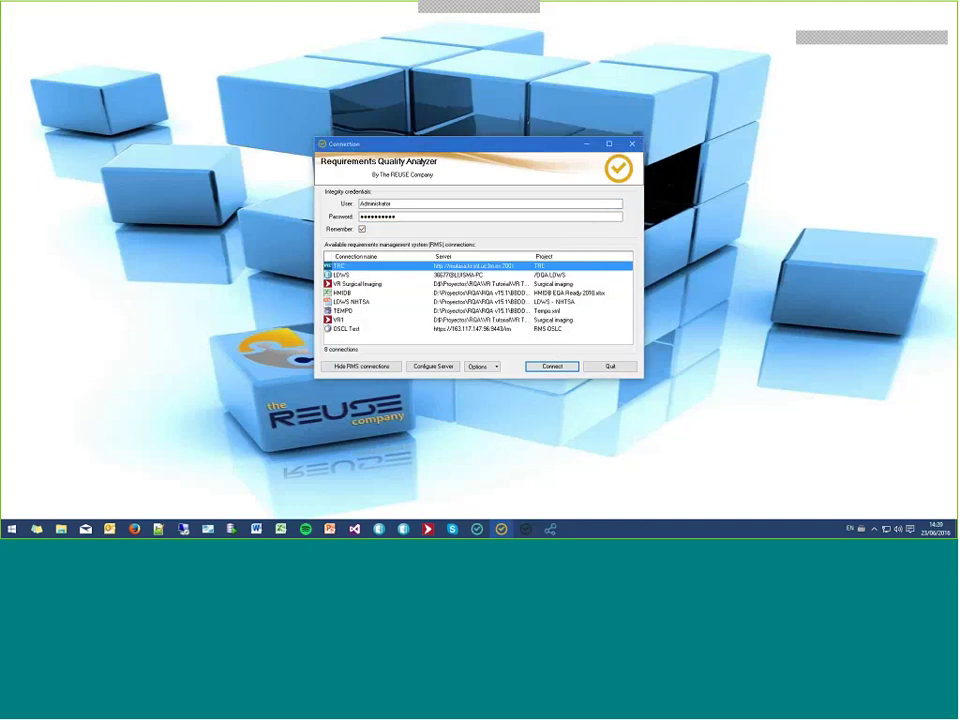
triple_click(490, 216)
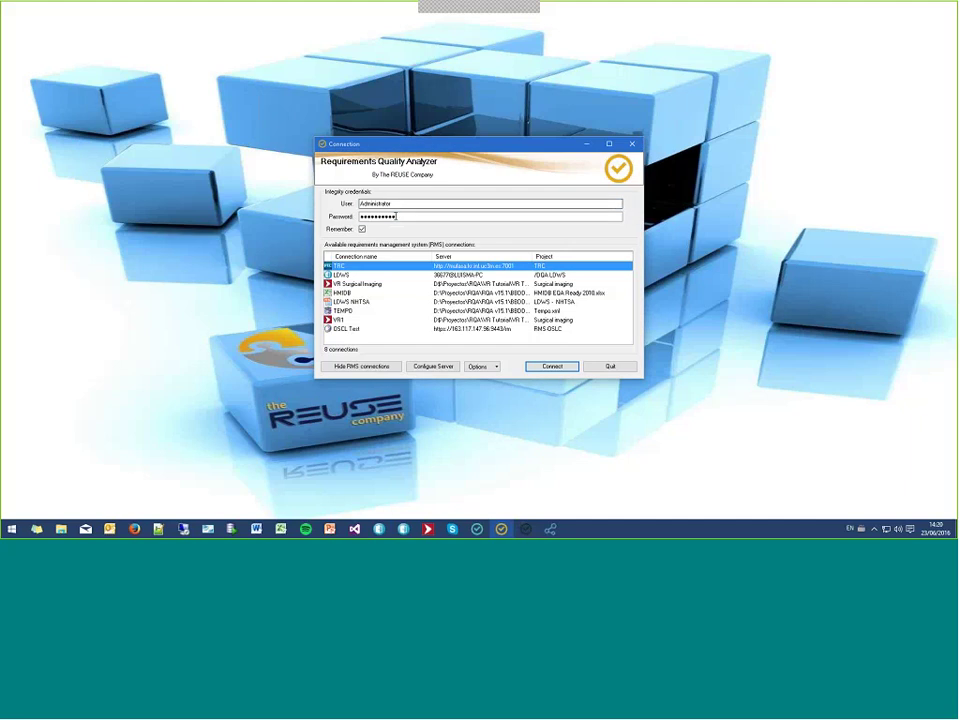
text(********)
key(Return)
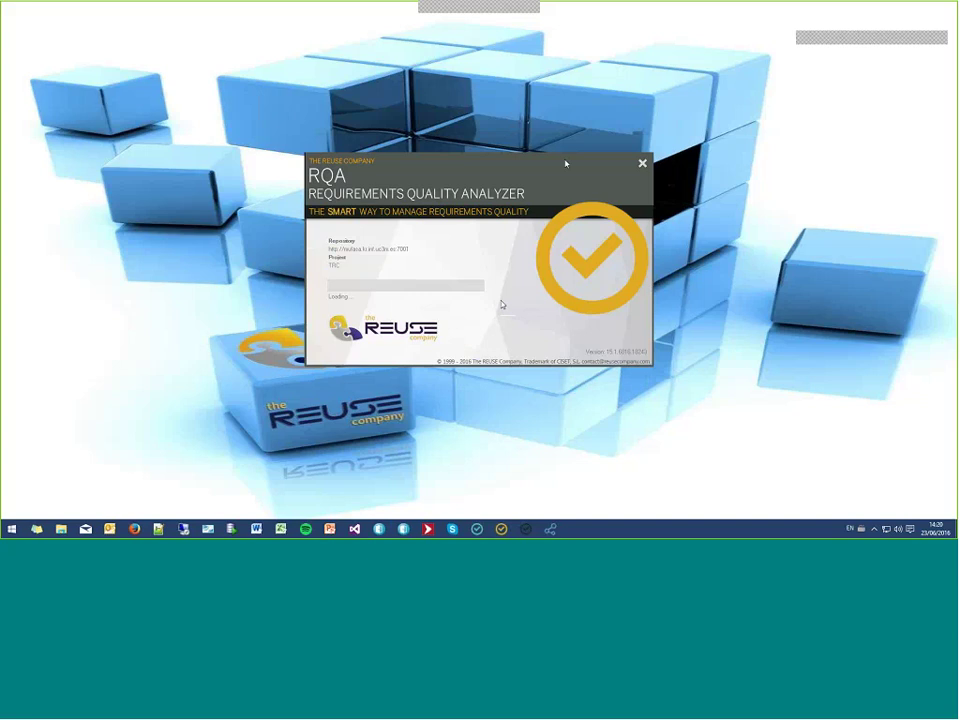
- Load the Automatic Synchronizer Test Specification's 10 requirements, then exit the TRC project
click(369, 153)
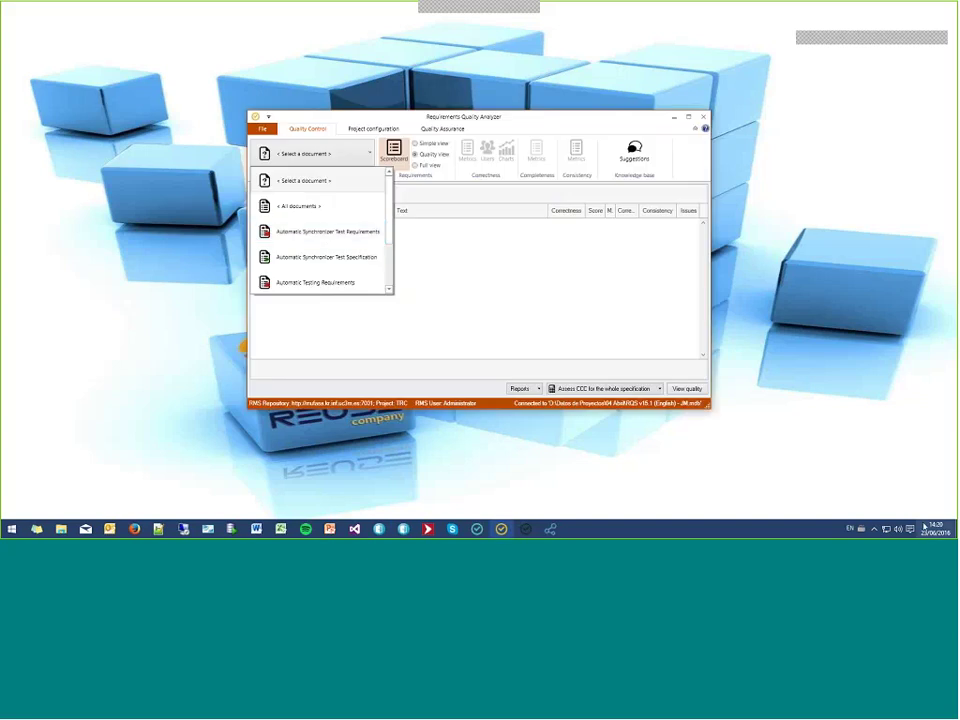
click(370, 258)
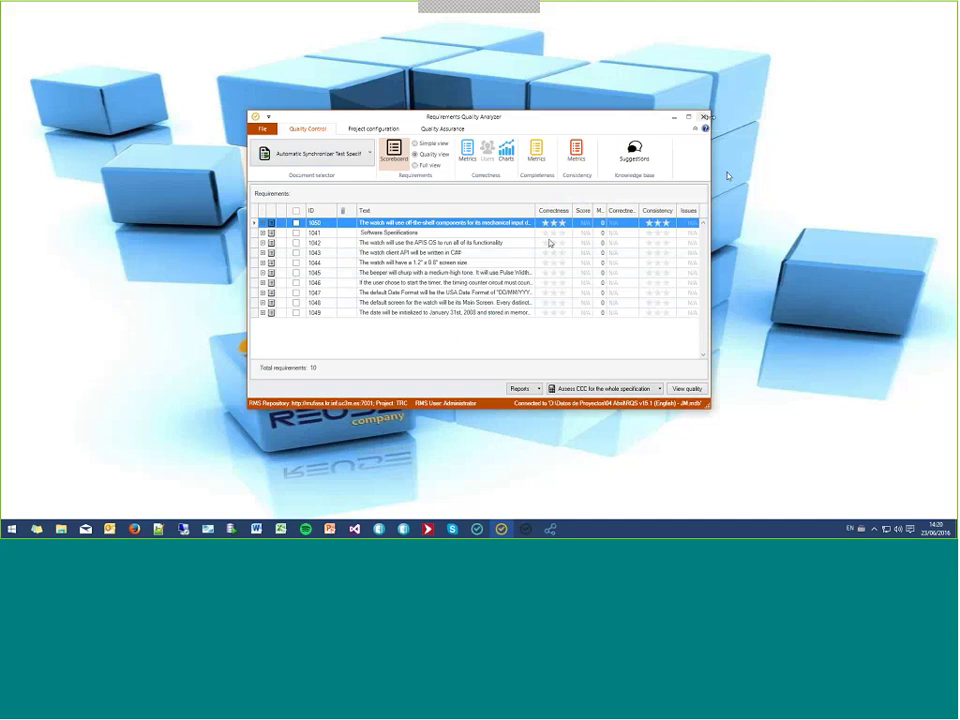
click(703, 116)
click(455, 281)
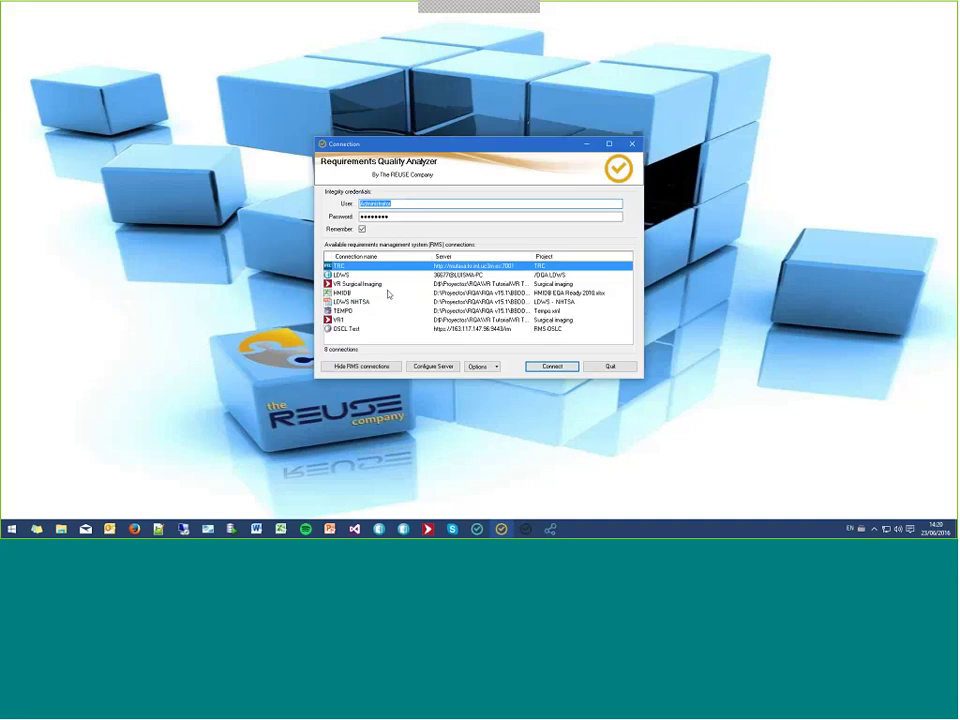
- Select the VR Surgical Imaging connection and clear part of its user name and the stored password
click(362, 285)
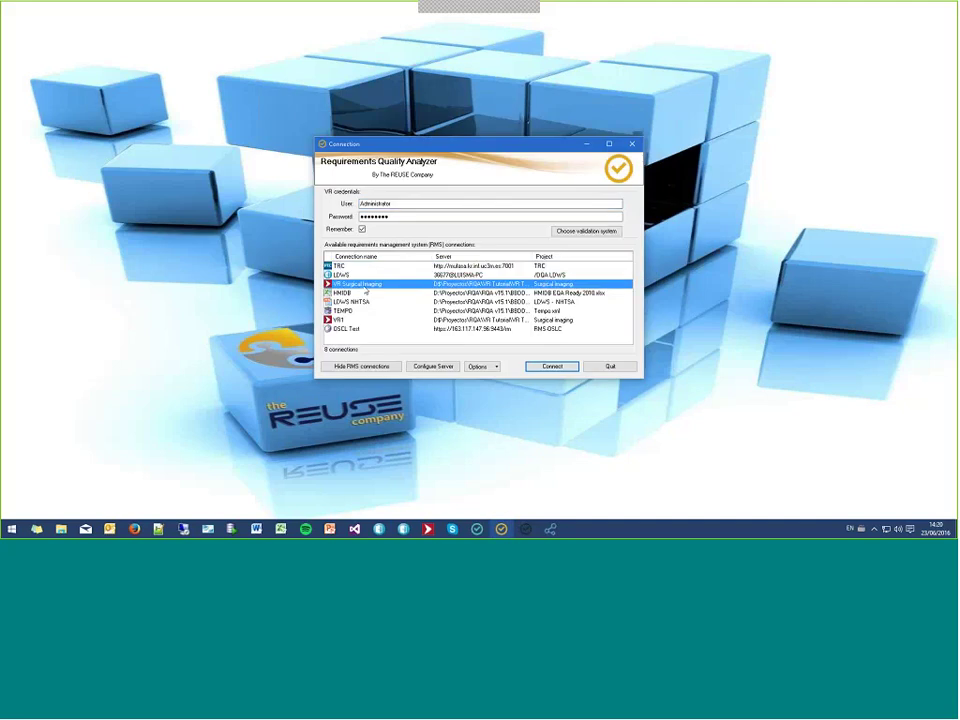
right_click(389, 284)
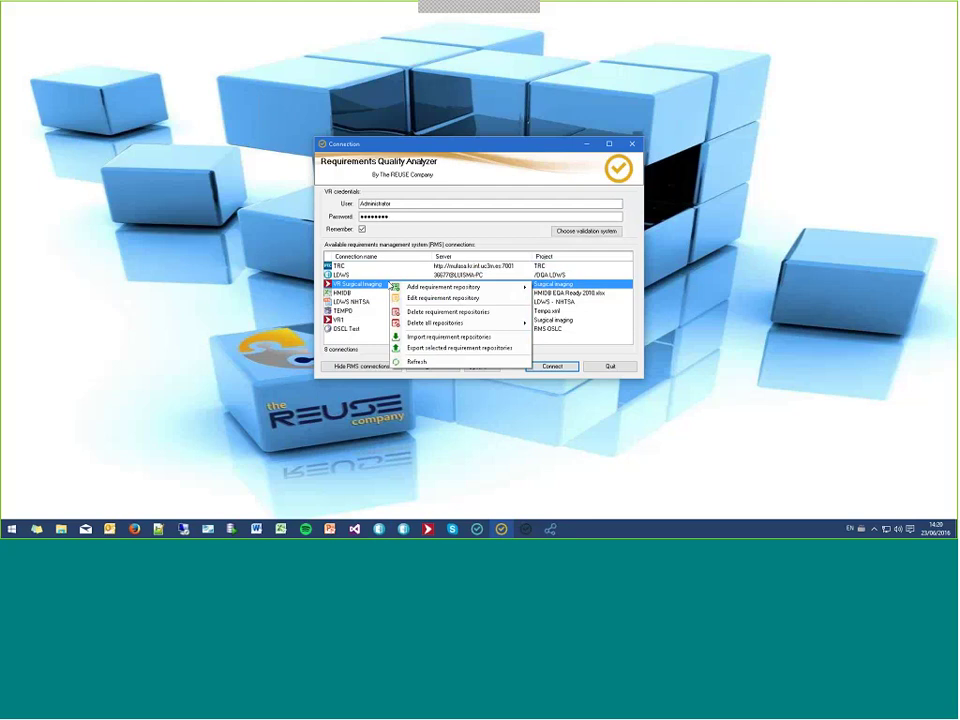
key(Escape)
drag(376, 204, 493, 205)
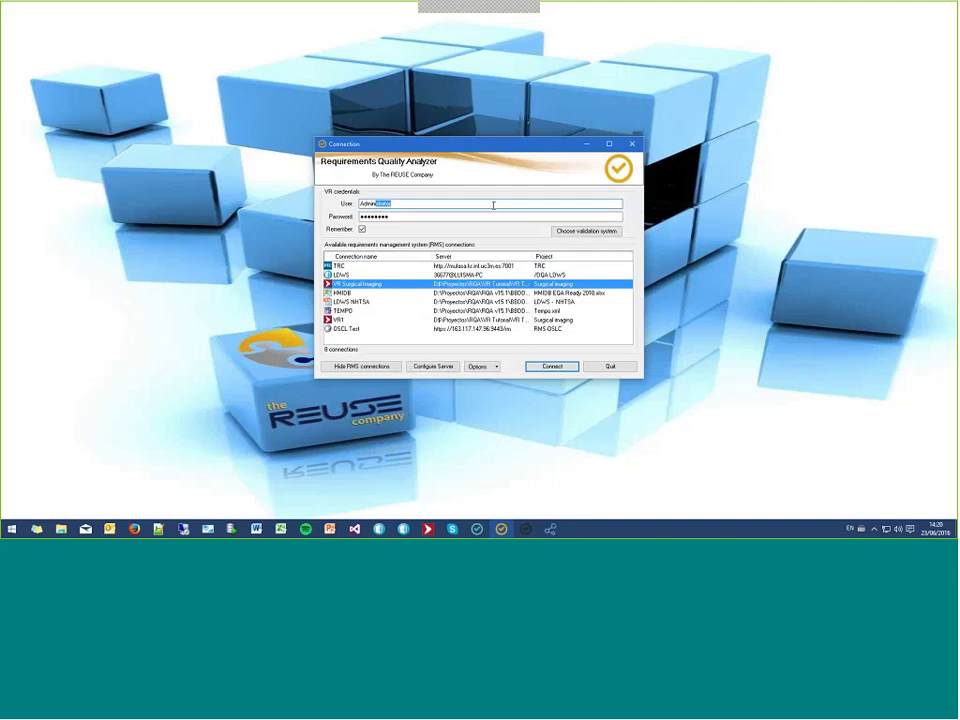
key(BackSpace)
key(Tab)
key(BackSpace)
- Set the connection to the VR Tutorial RQA repository's Surgical imaging project and save it
right_click(560, 285)
click(583, 303)
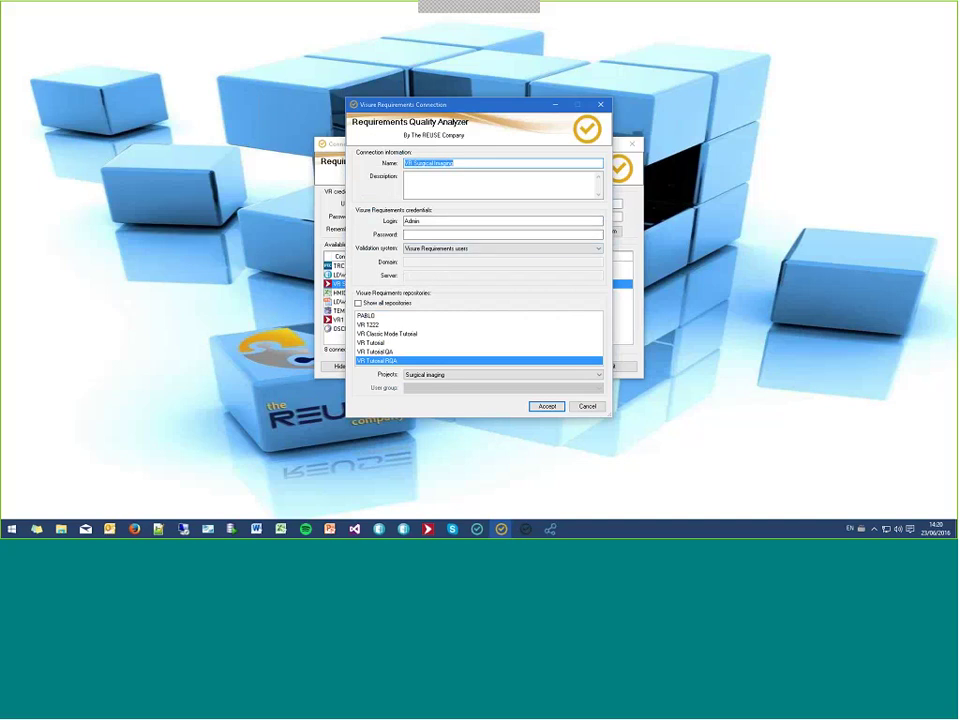
click(460, 375)
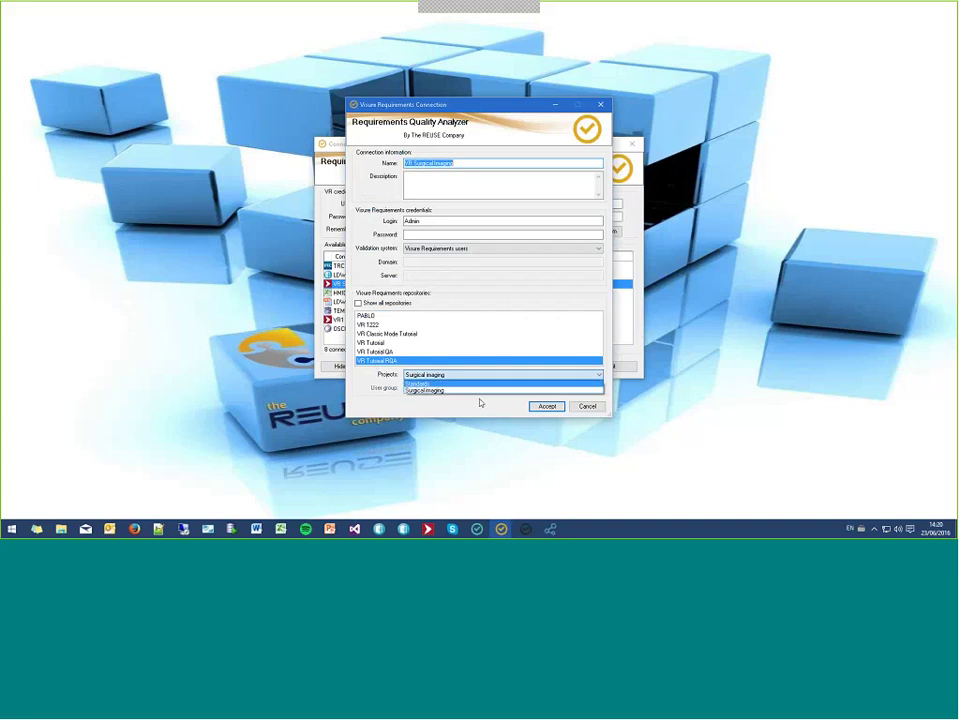
click(450, 390)
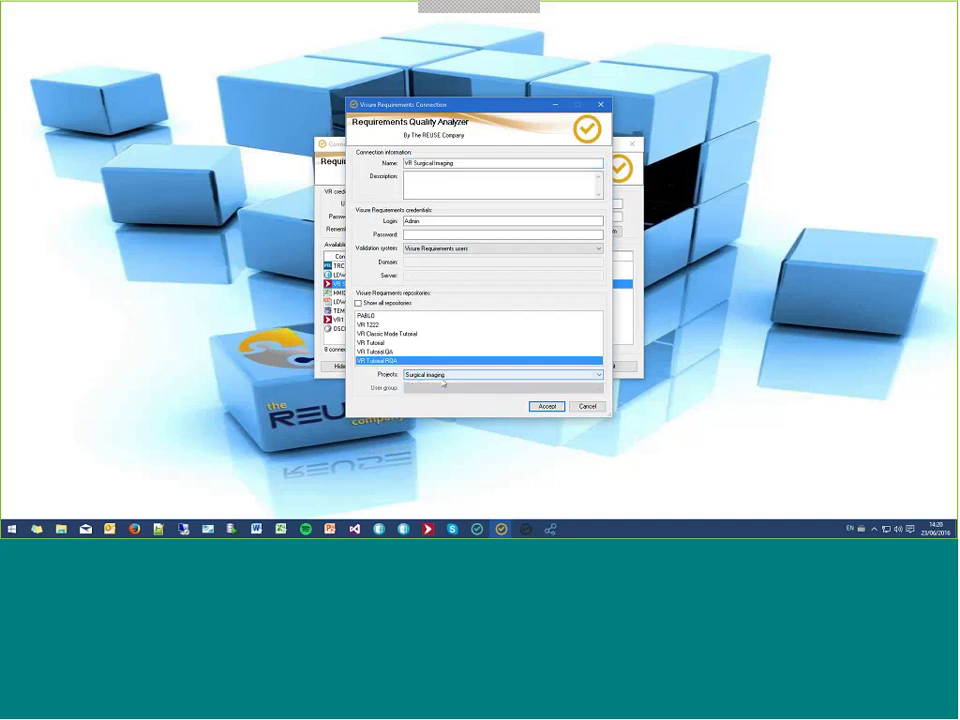
click(556, 407)
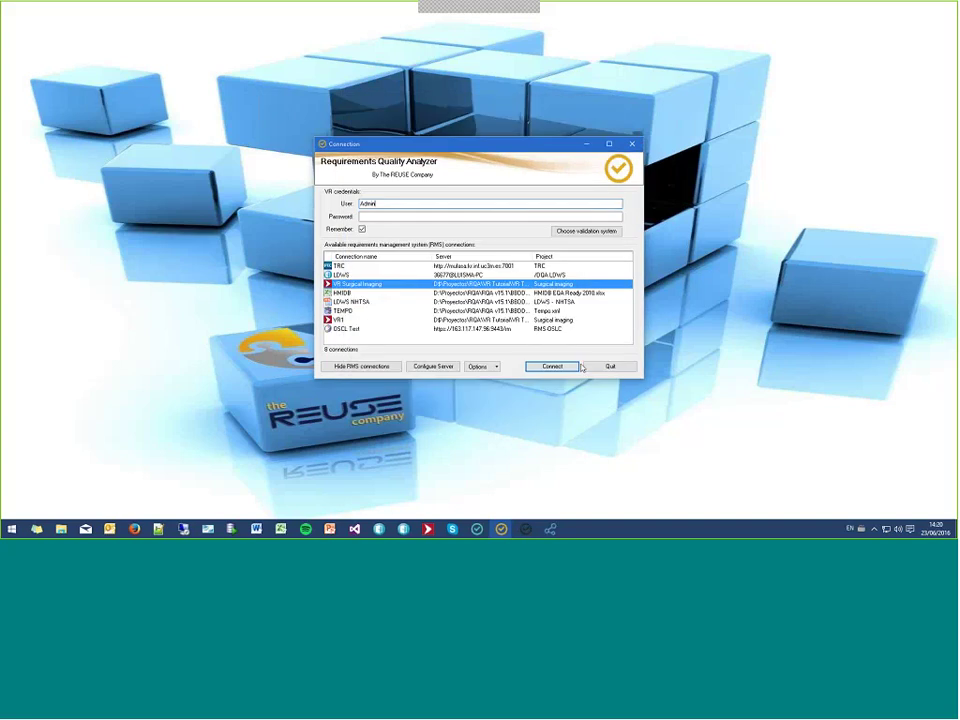
- Connect and load the System Requirements block's 6 rated requirements, then start closing the window
click(551, 365)
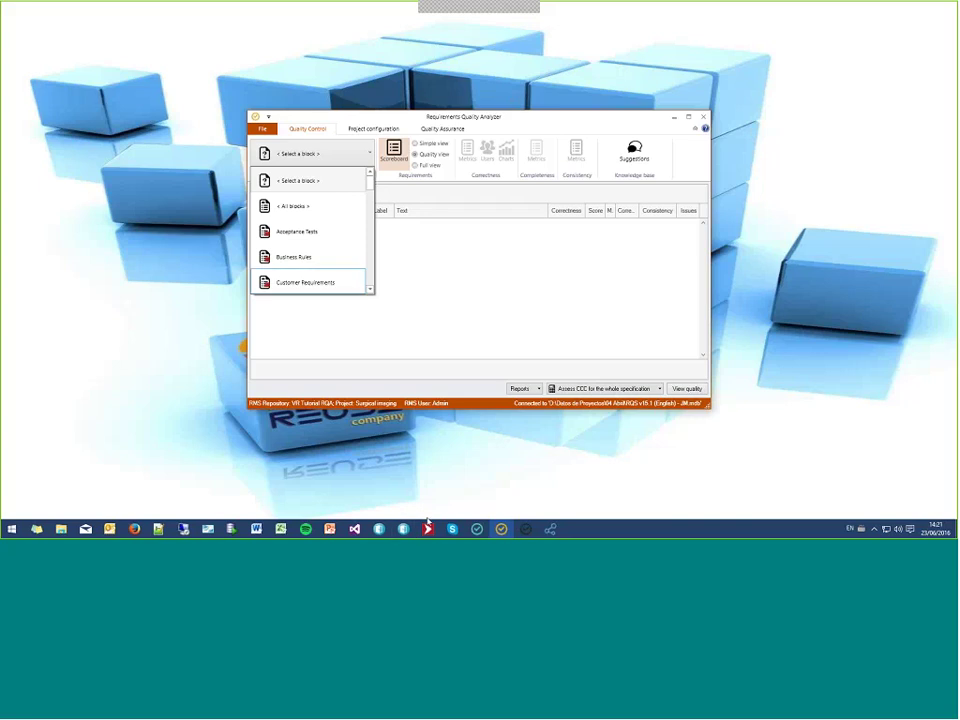
scroll(367, 268, down, 4)
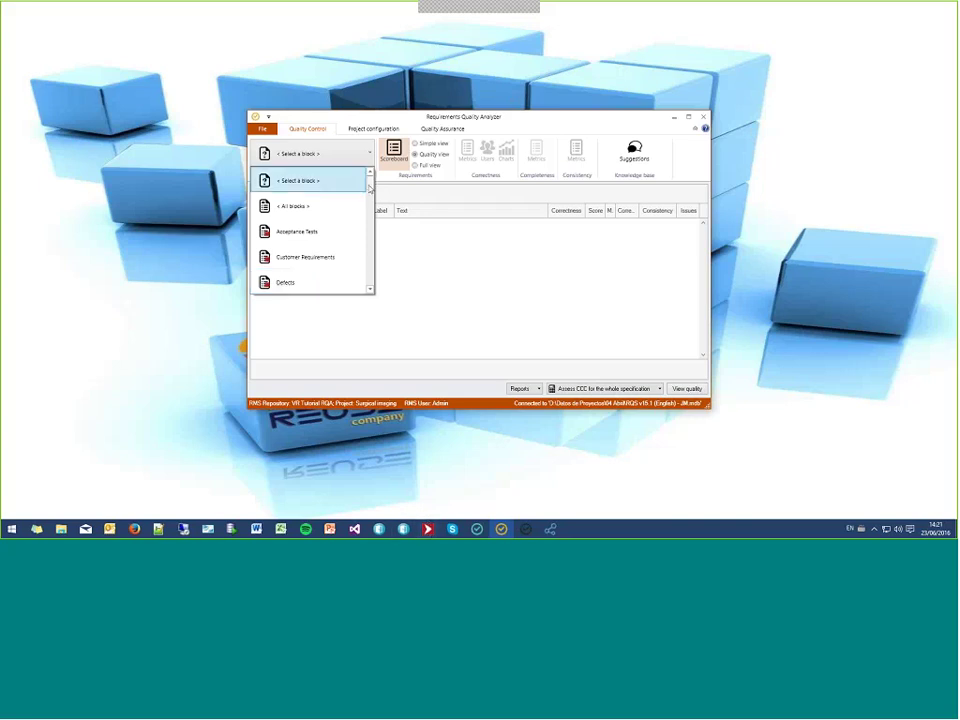
click(293, 208)
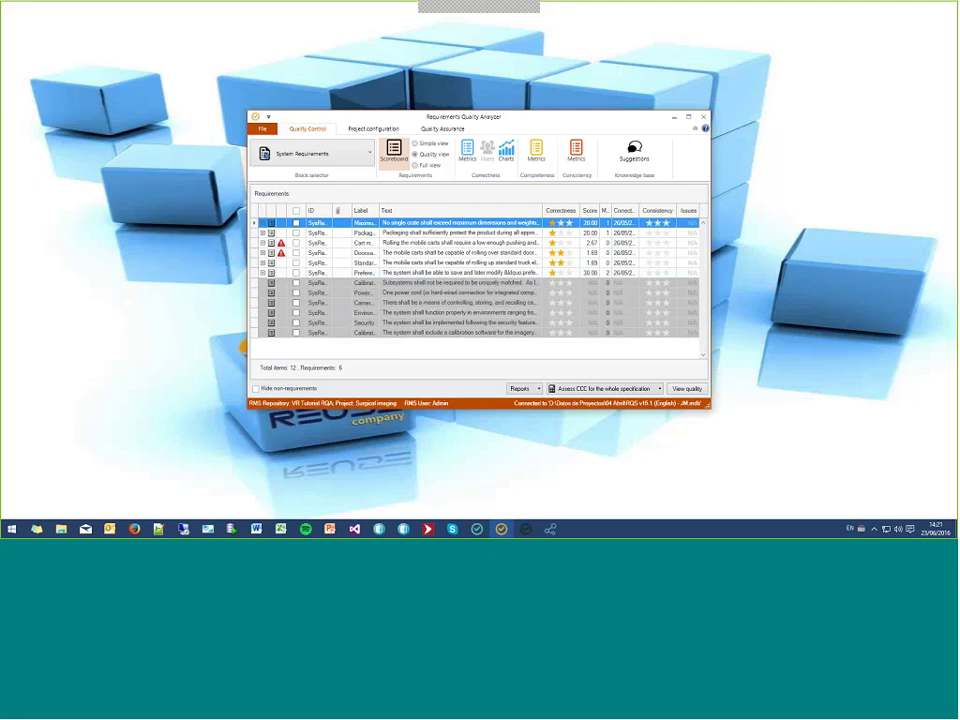
click(704, 117)
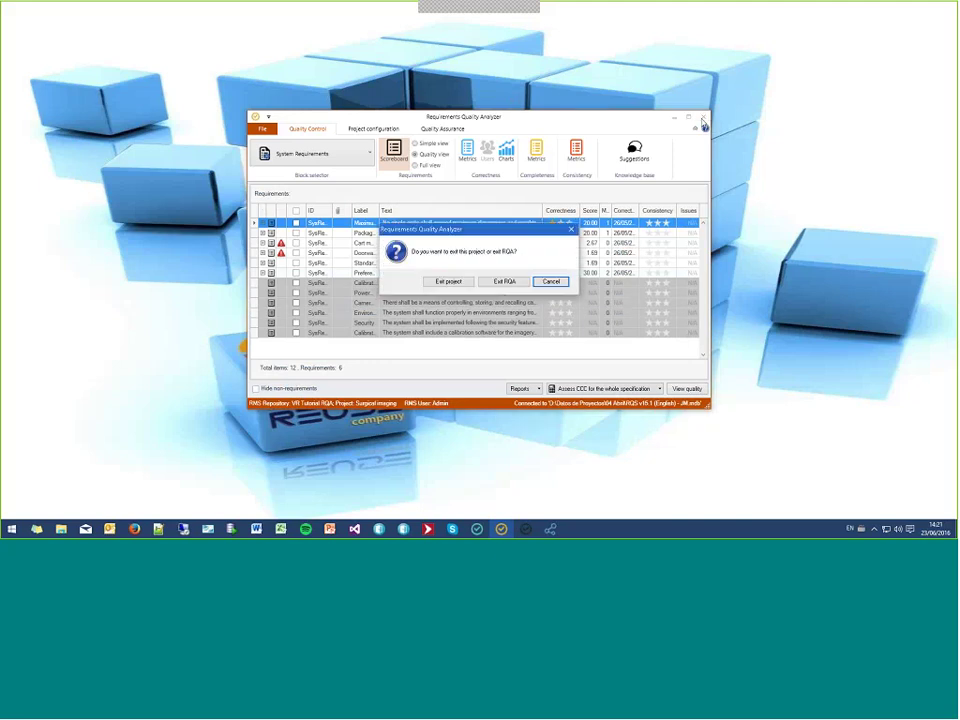
- Exit the Surgical imaging project and connect to the TEMPO Reqtify connection's Tempo.xml project
click(448, 281)
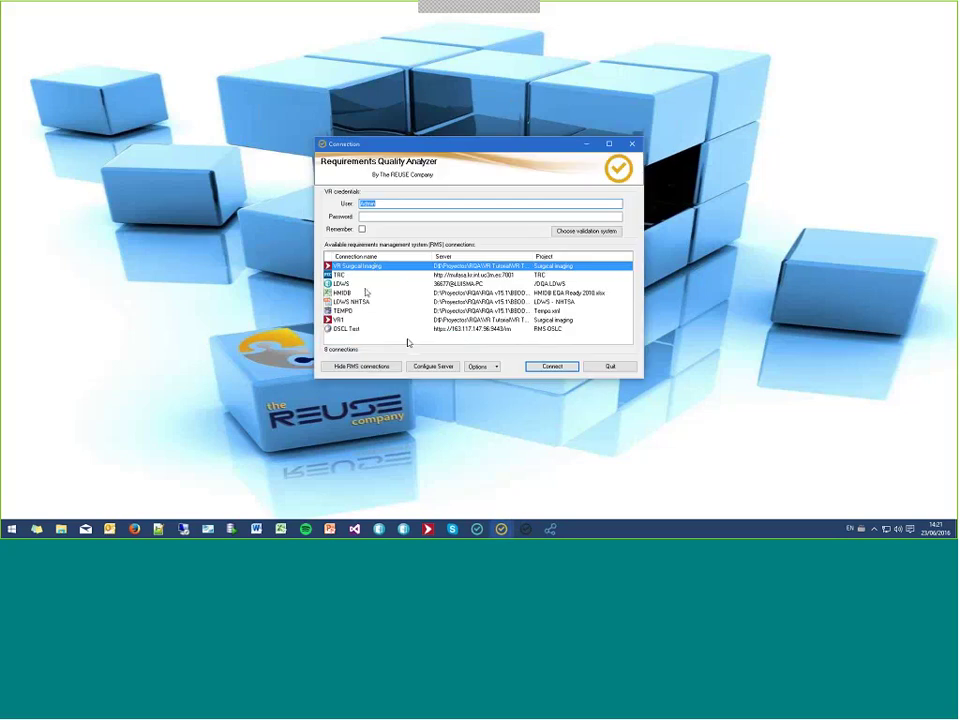
click(343, 311)
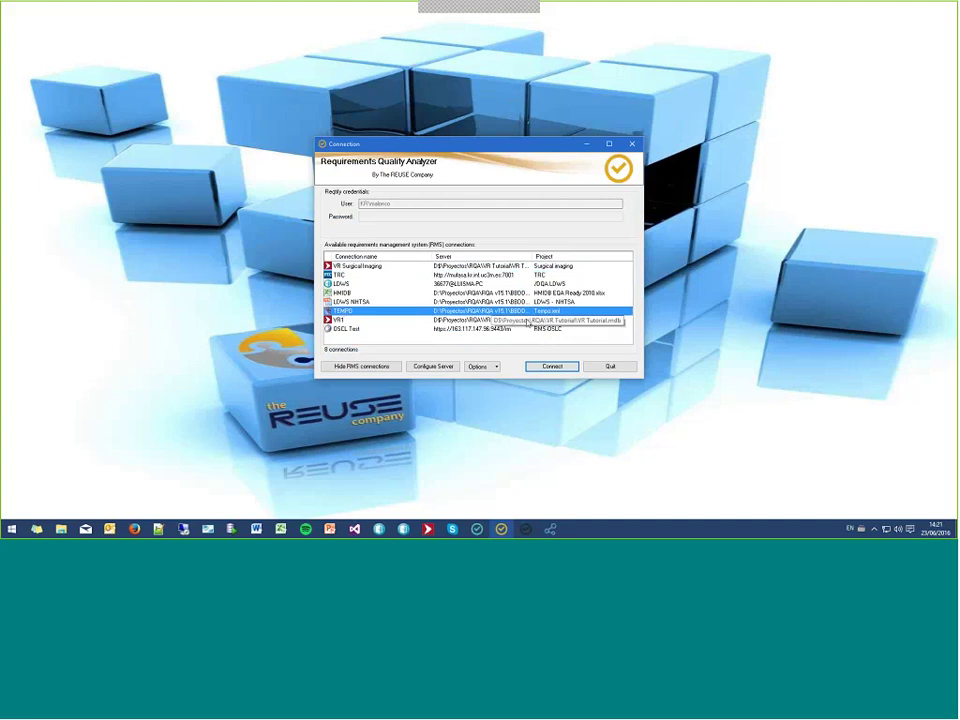
double_click(467, 313)
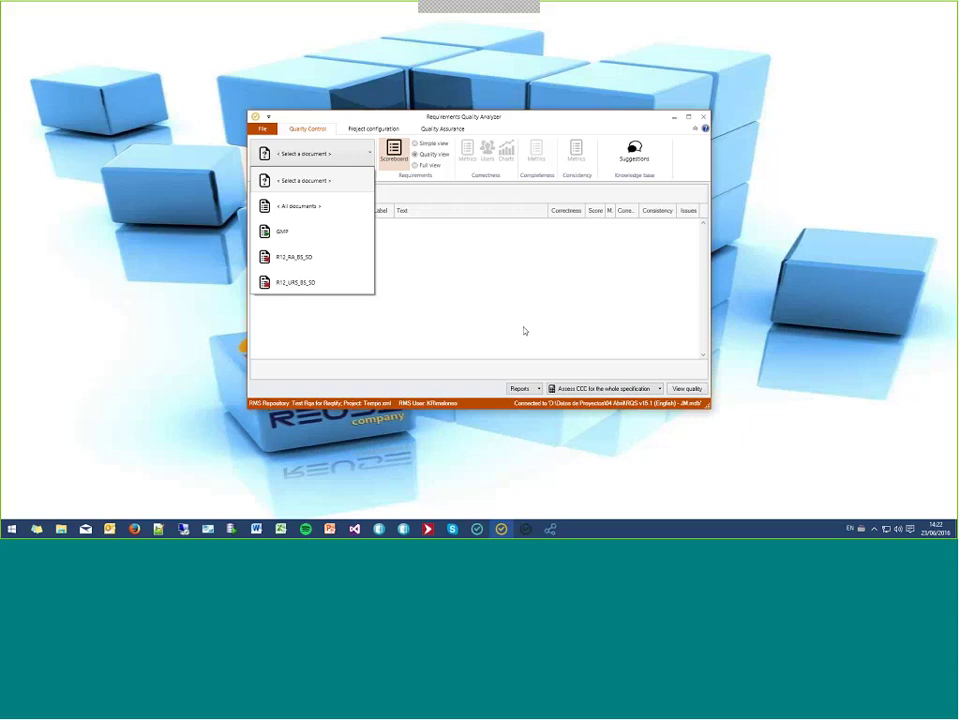
- Load the GMP document's 31 requirements, then bring up the window's exit confirmation
click(301, 234)
scroll(628, 272, down, 6)
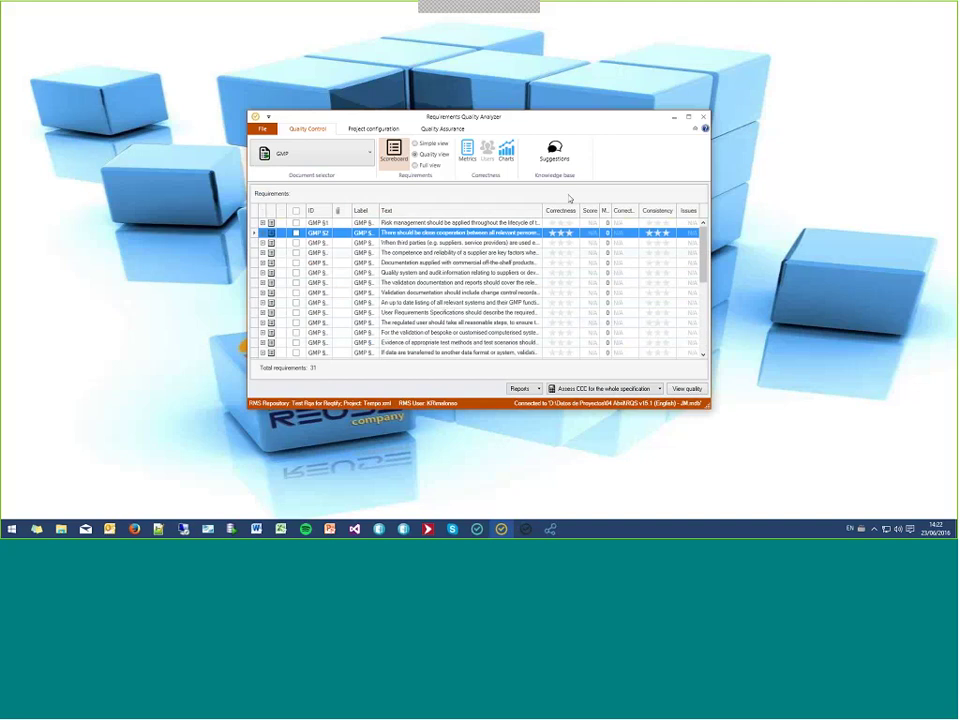
click(333, 152)
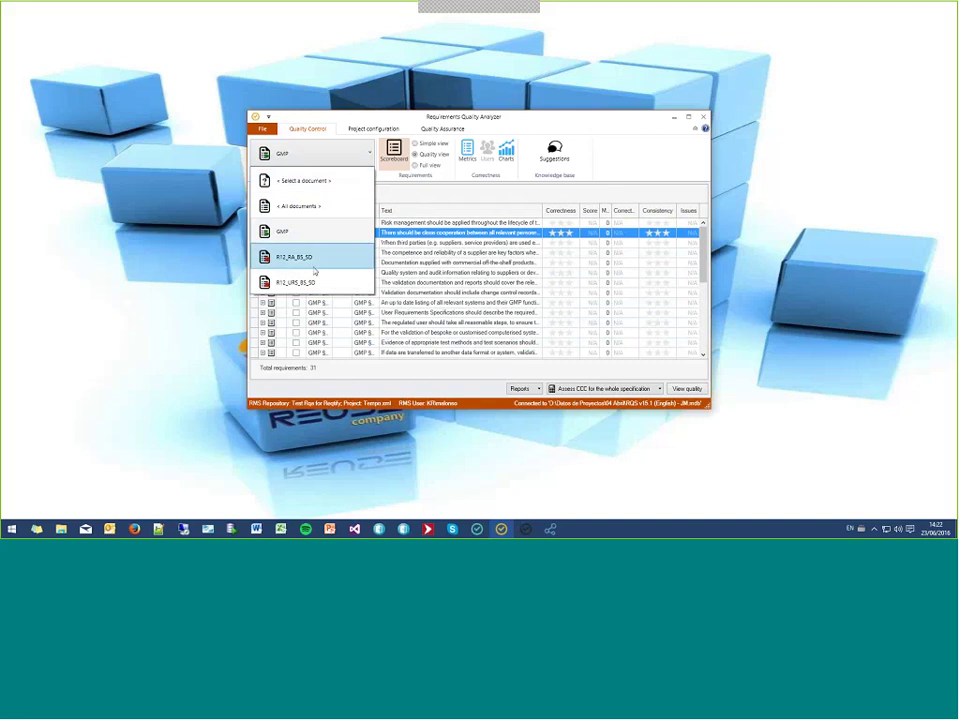
click(483, 242)
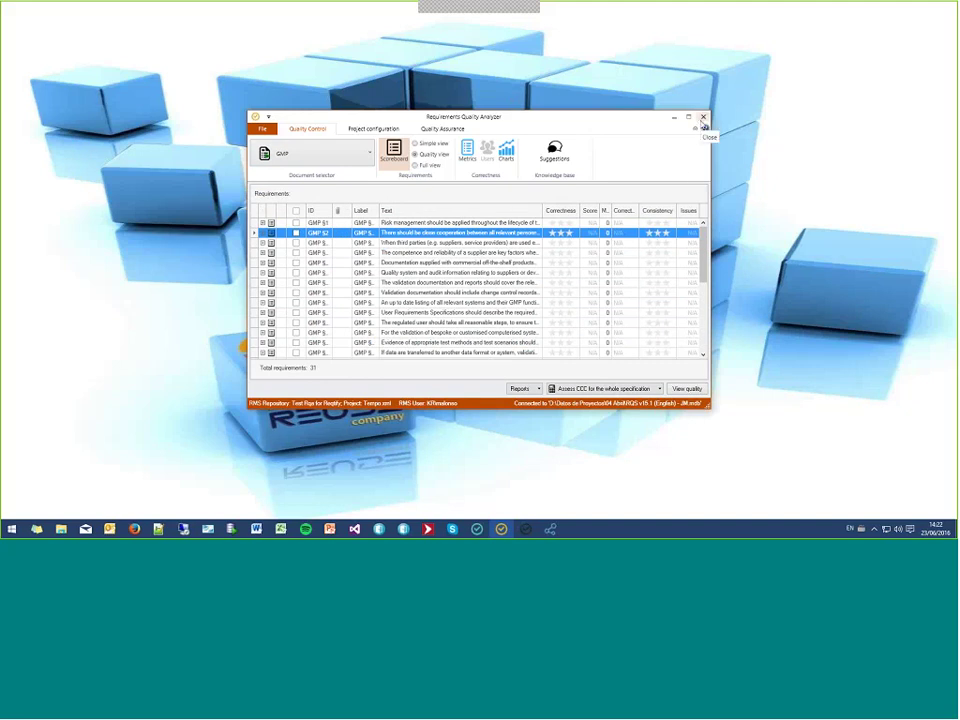
click(703, 118)
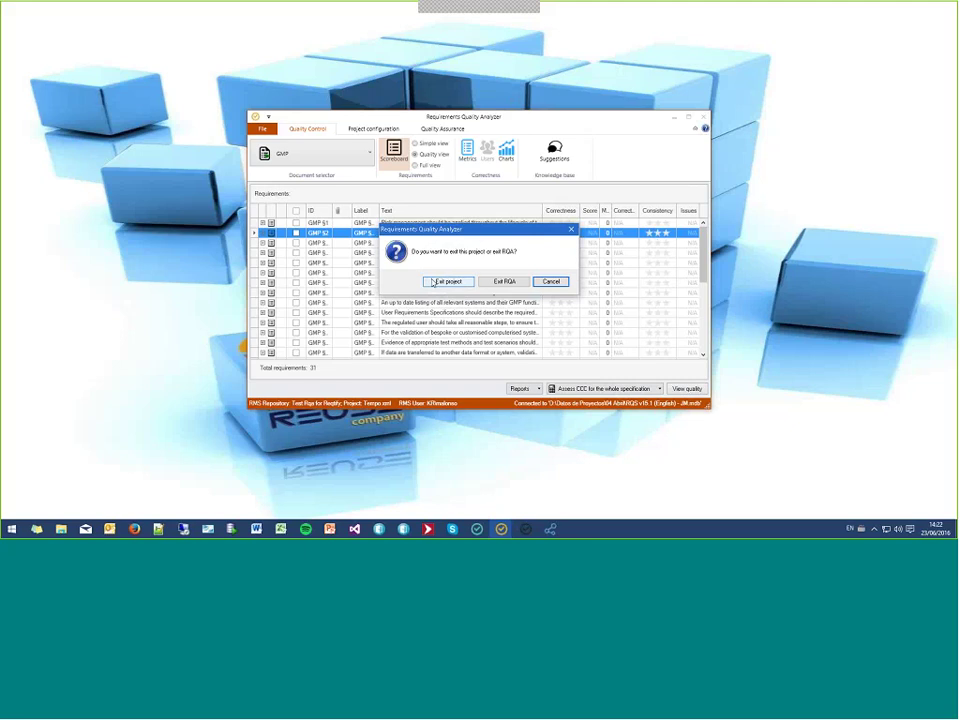
- Exit only the Tempo project and pick the HMIDB Excel connection from the connections list
click(438, 282)
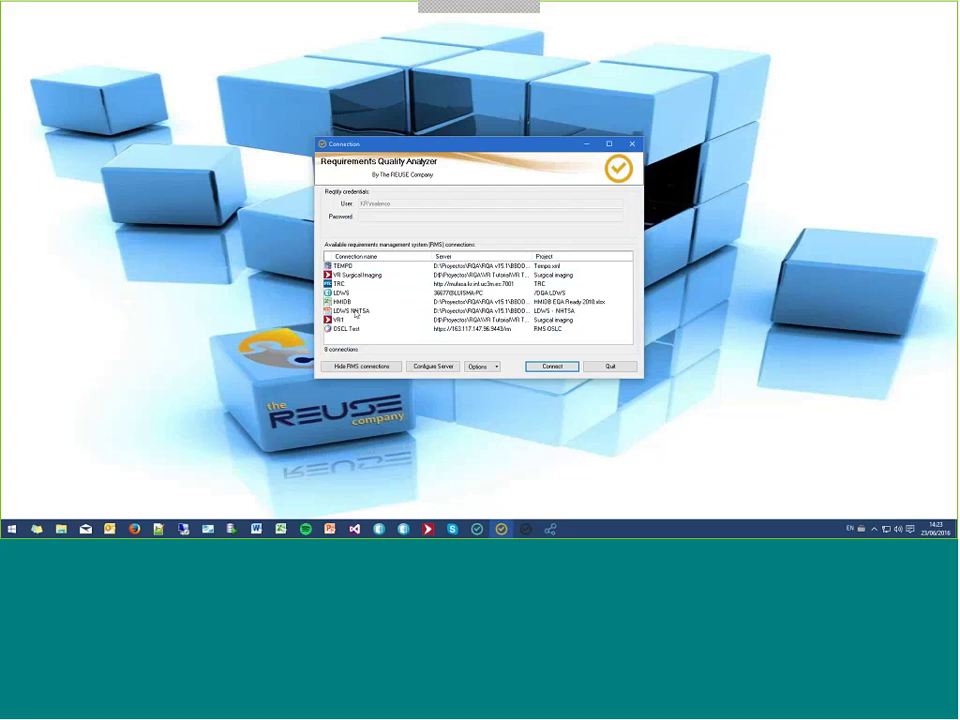
click(355, 312)
click(338, 301)
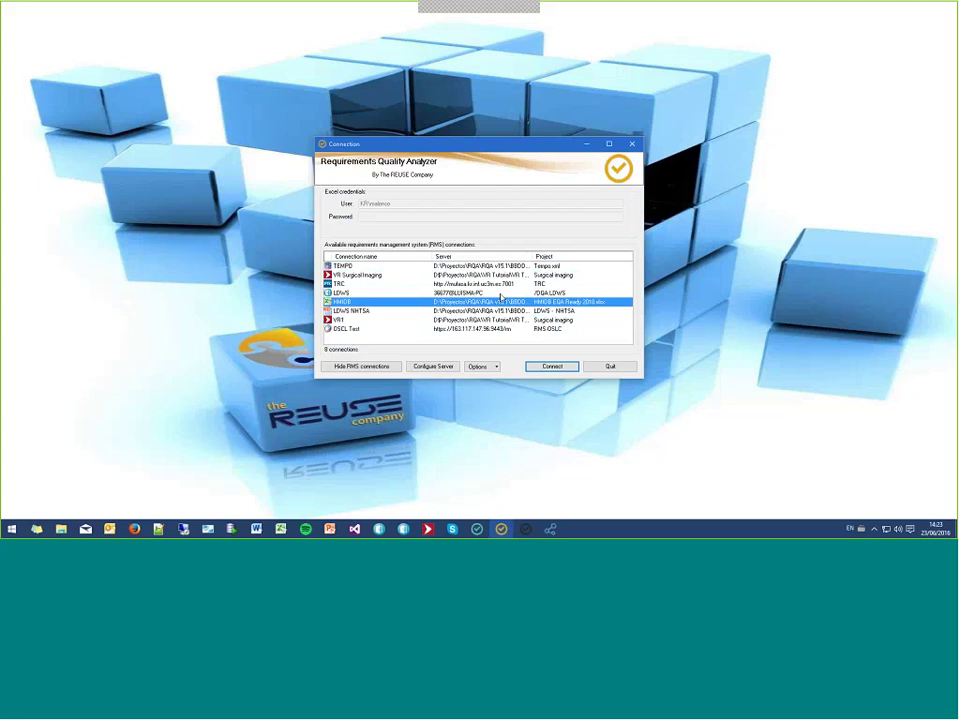
right_click(441, 301)
- Edit HMIDB's repository to use the Test Rqa for Excel folder, then open File Explorer
click(490, 316)
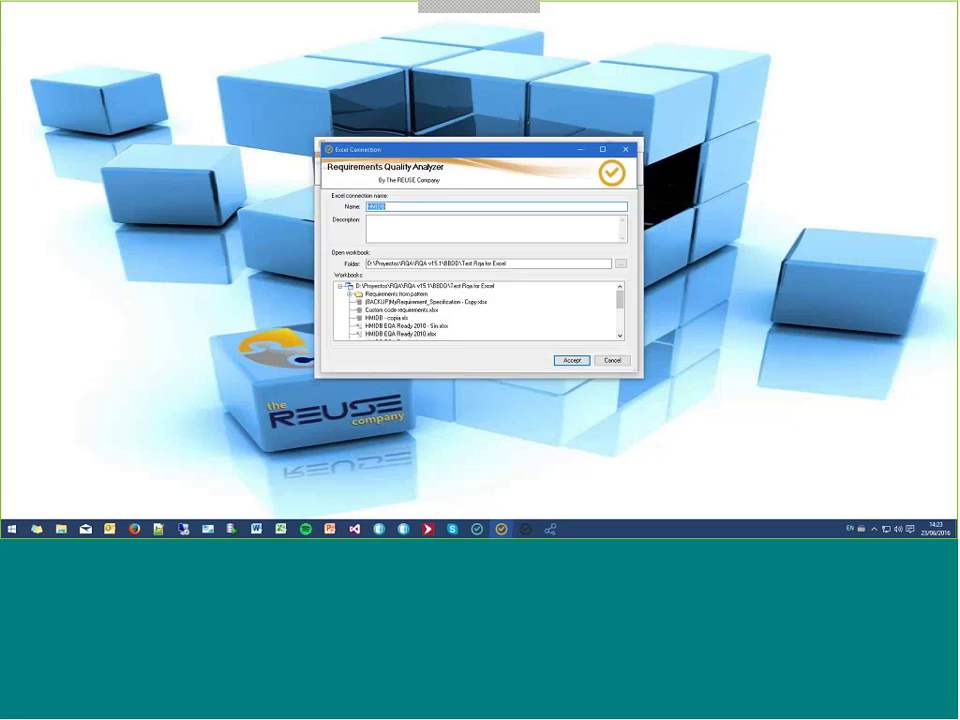
click(521, 126)
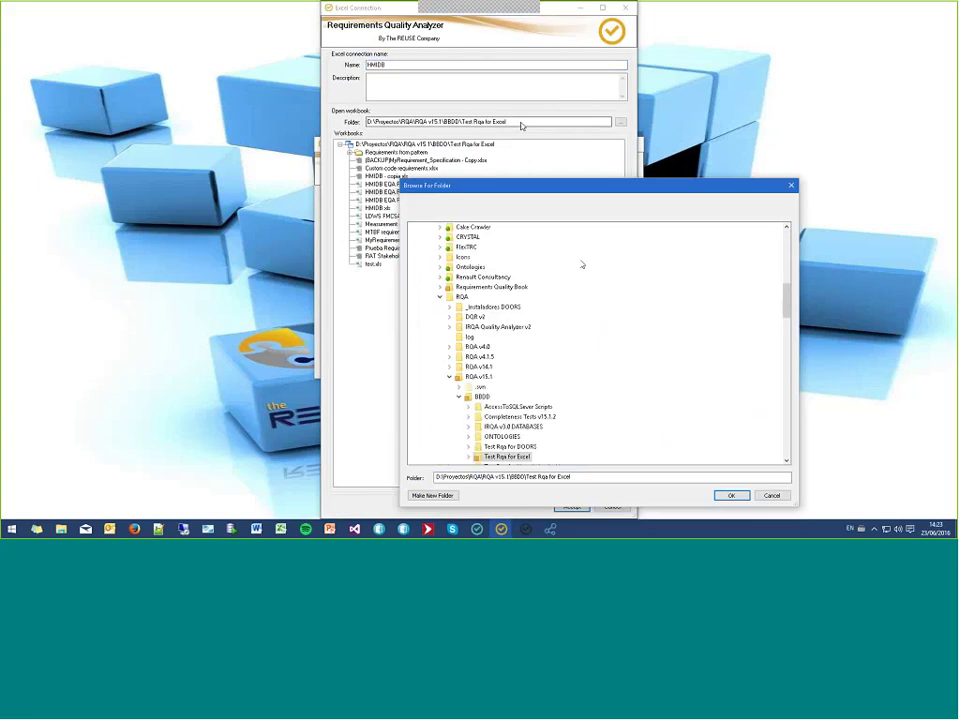
key(ctrl+a)
key(Return)
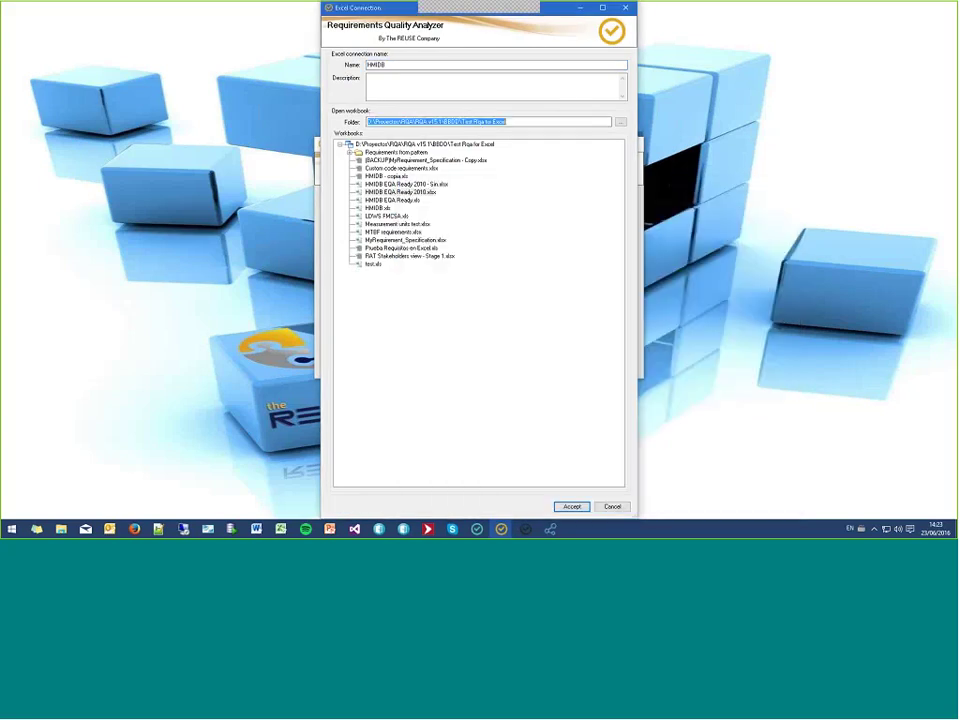
key(super+e)
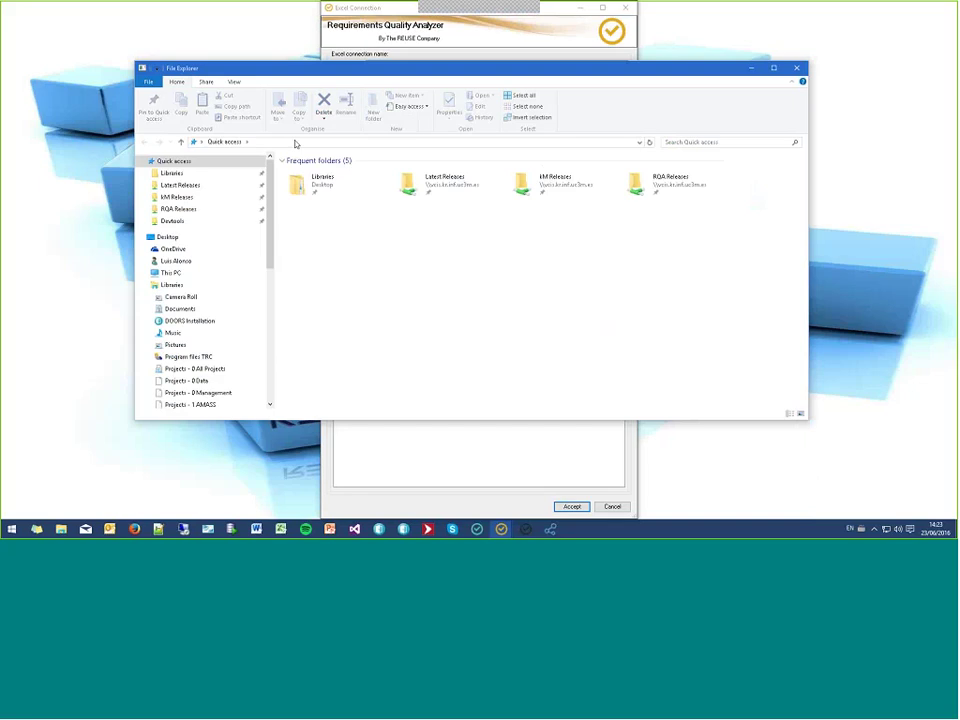
- Go to the Test Rqa for Excel folder and open its requirements workbook in Excel
click(295, 142)
key(ctrl+v)
key(Return)
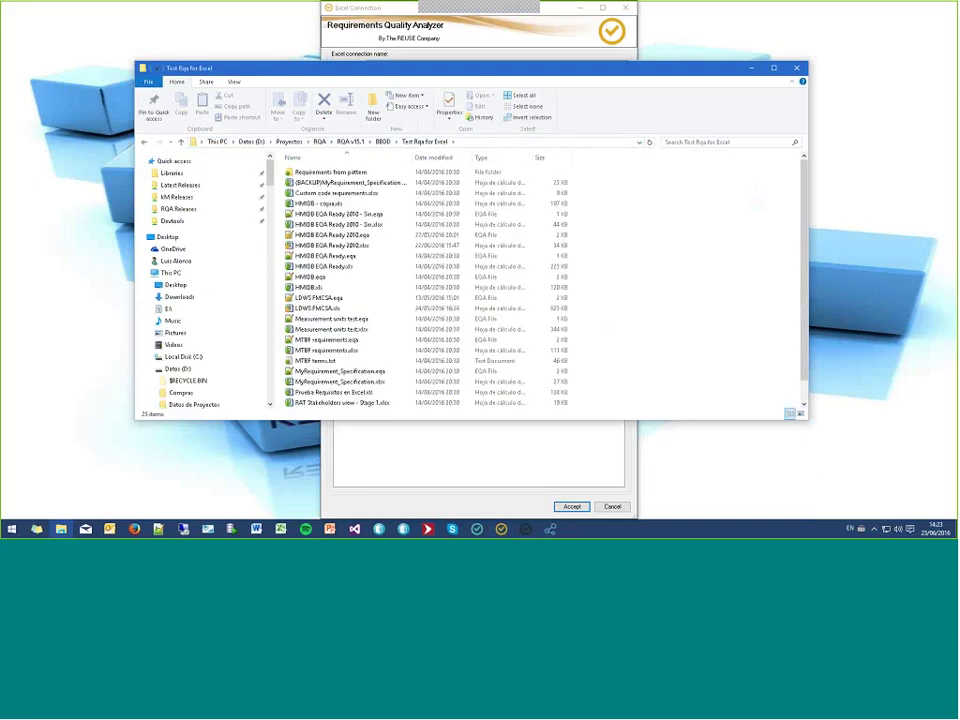
double_click(300, 183)
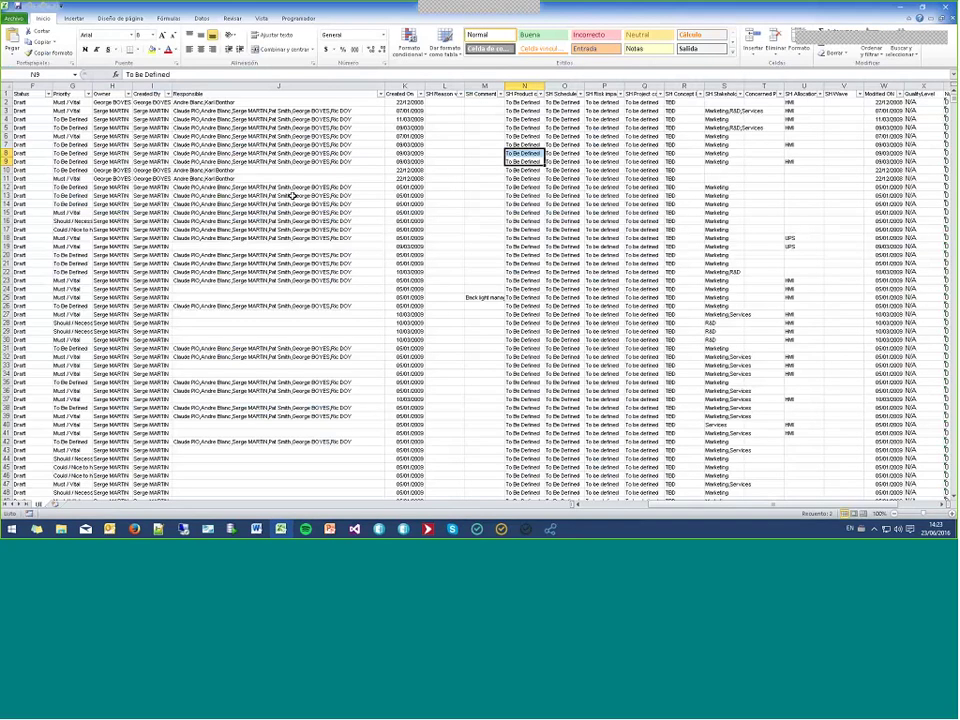
- Look over the workbook's Responsible entries and other columns, then close Excel
click(292, 195)
scroll(272, 203, down, 5)
scroll(400, 200, up, 4)
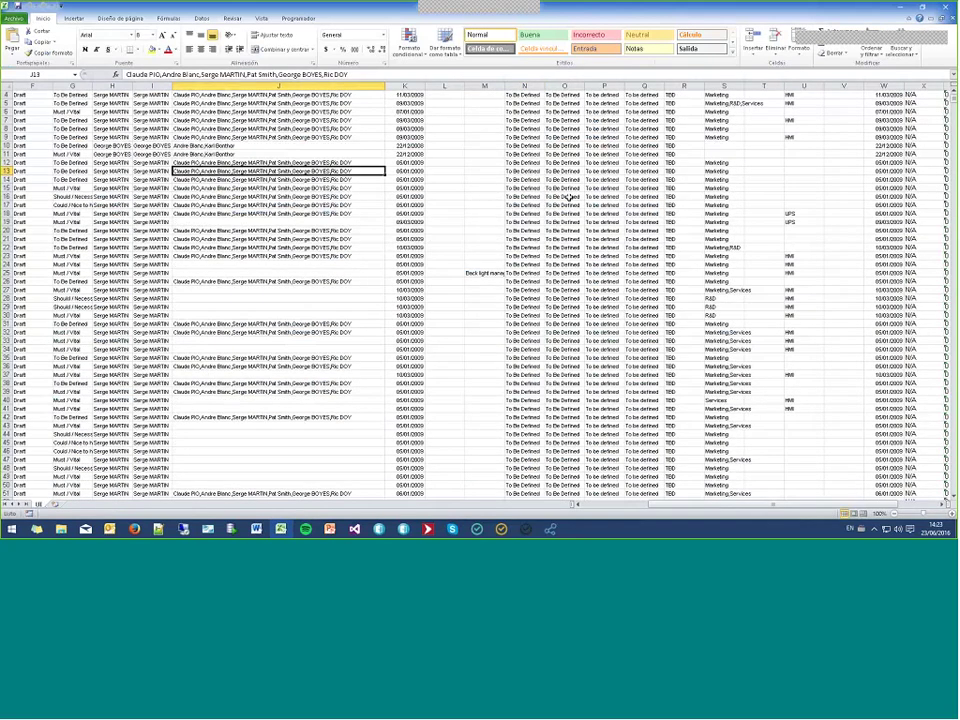
scroll(380, 122, up, 1)
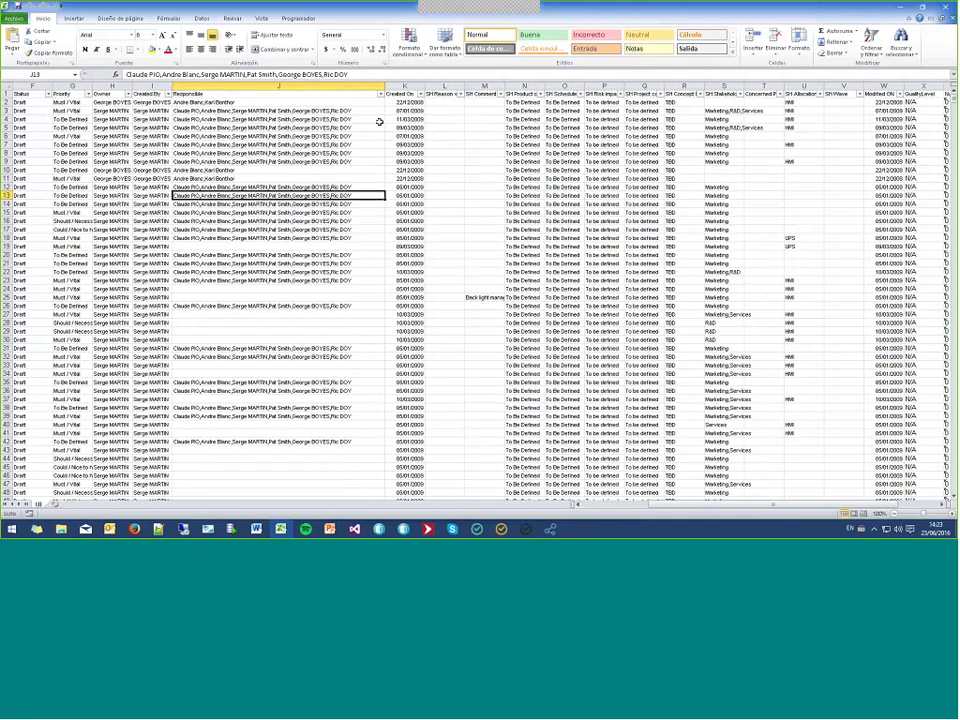
scroll(380, 122, left, 5)
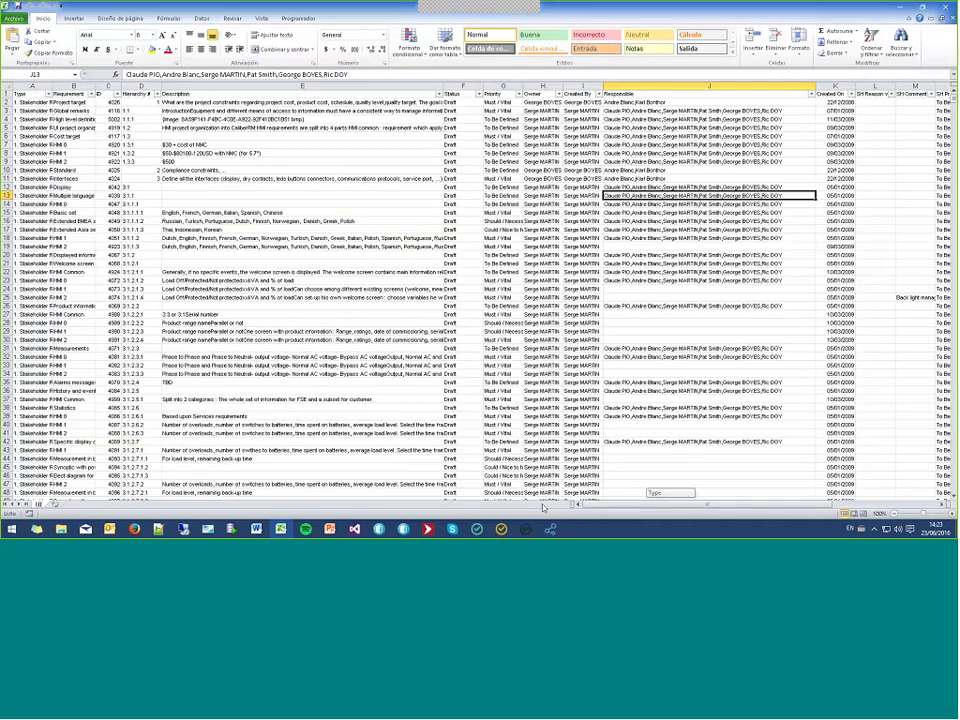
click(945, 9)
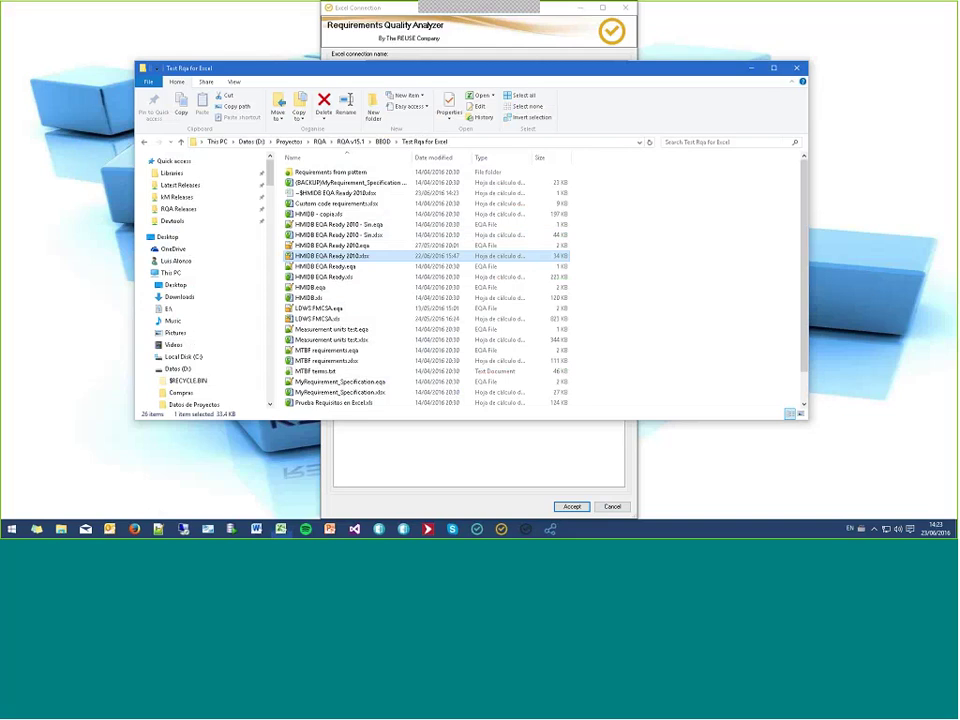
- Accept the HMIDB Excel connection settings with HMIDB.xls chosen in the folder list
click(563, 52)
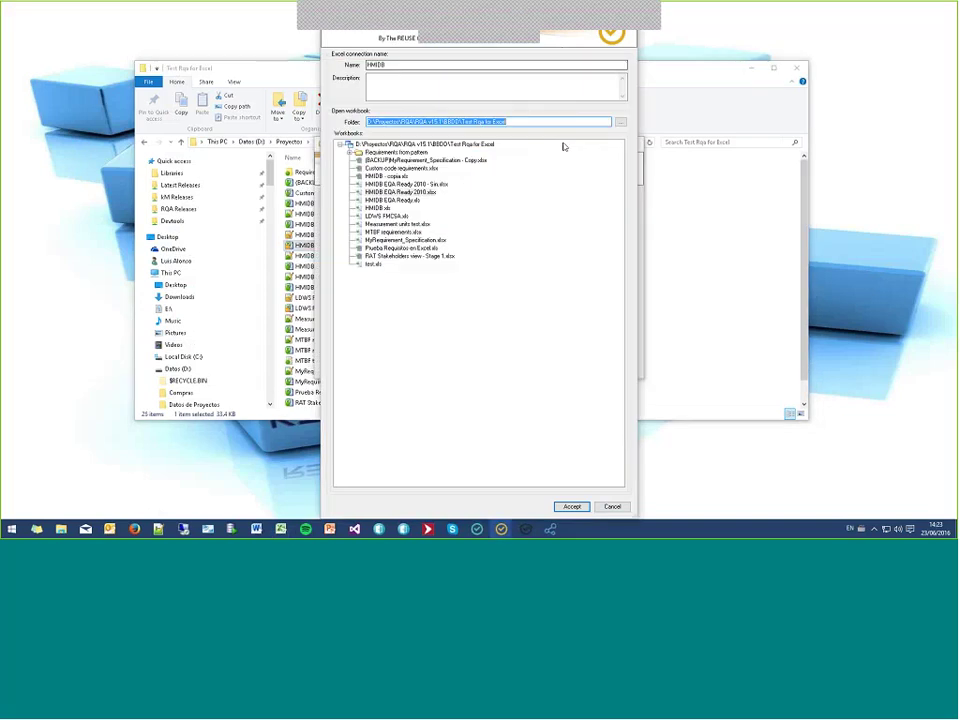
click(405, 191)
key(Down)
key(Down)
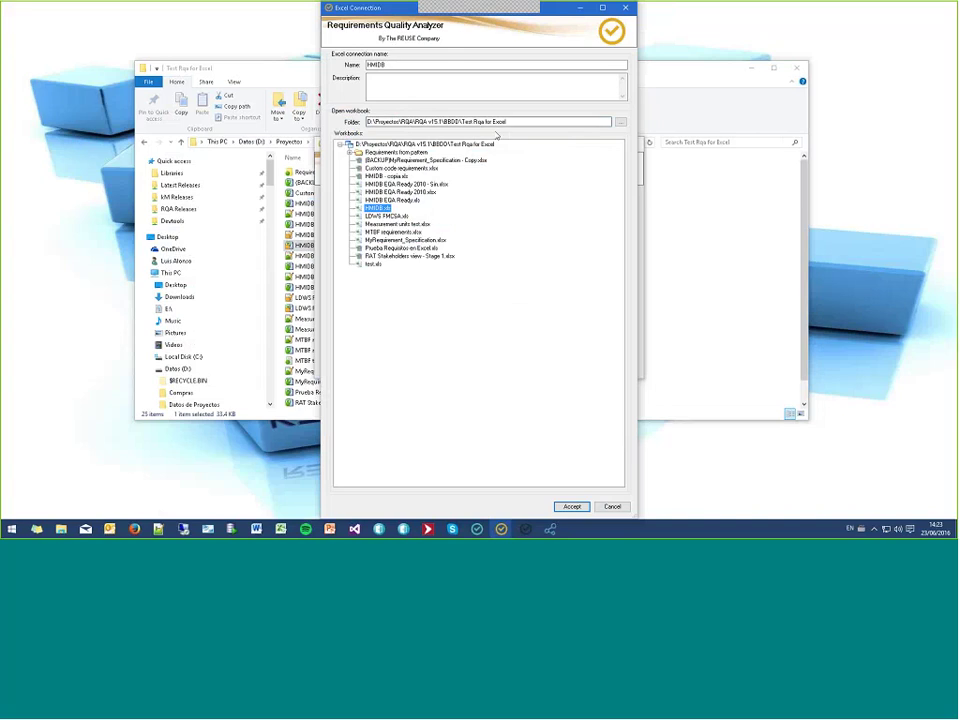
key(Return)
- Reopen HMIDB's repository settings and modify the EQA configuration of HMIDB EQA Ready 2010.xlsx
right_click(544, 302)
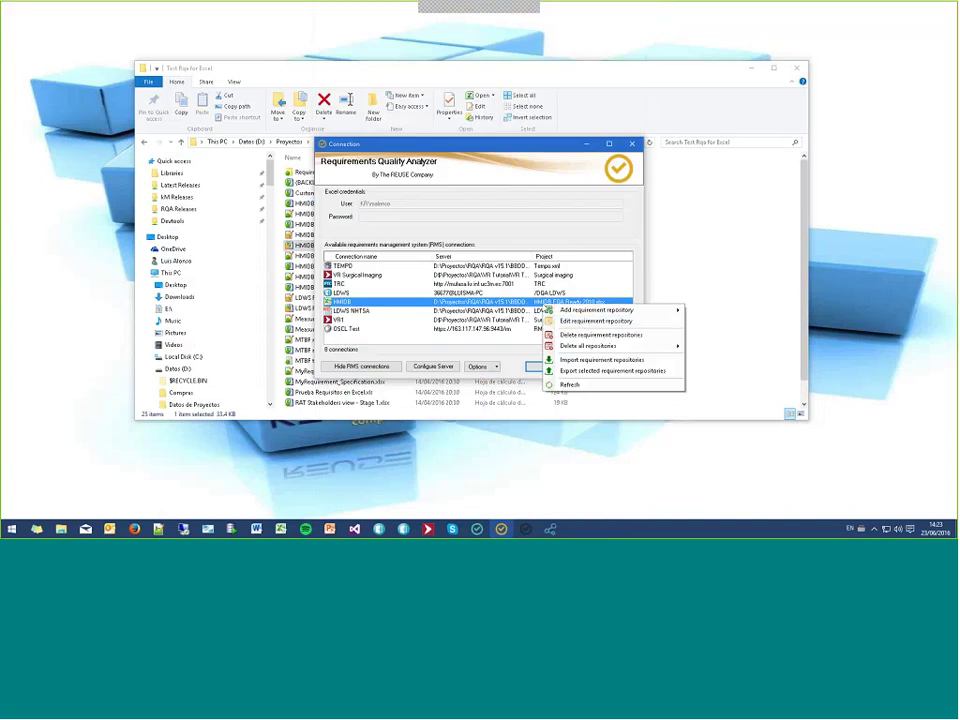
click(579, 322)
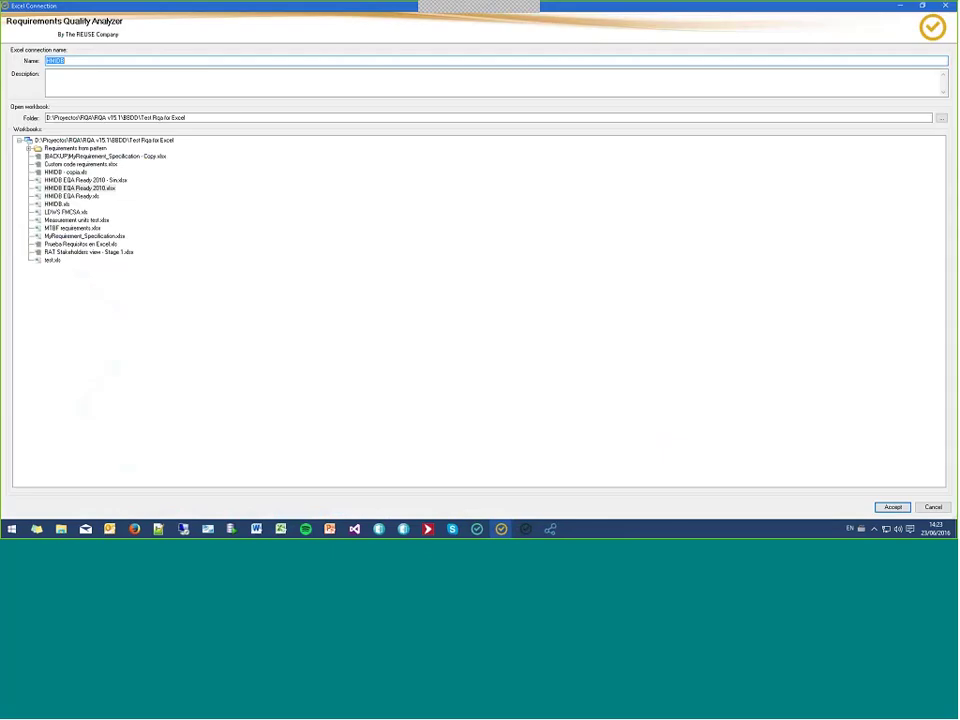
right_click(100, 188)
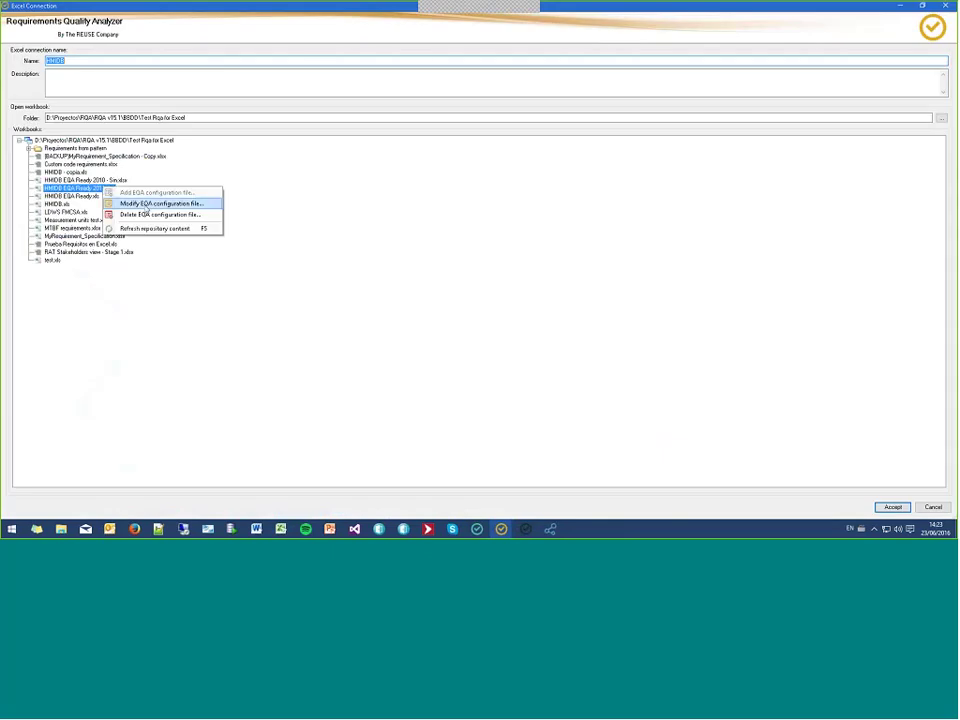
click(160, 204)
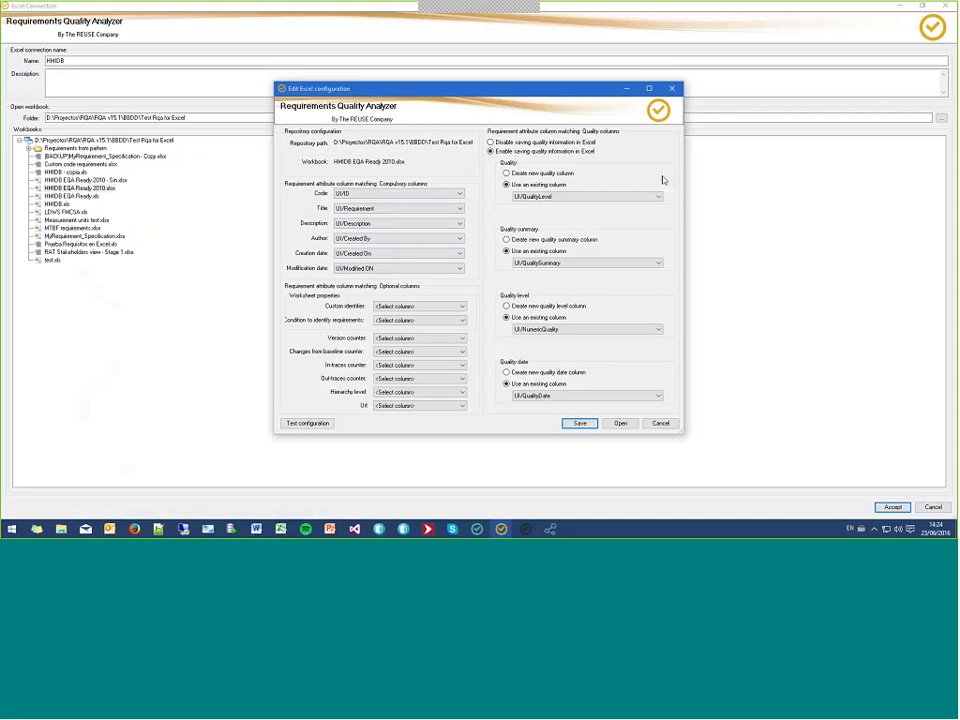
- Discard the Excel configuration edits and accept the connection to load HMIDB EQA Ready 2010.xlsx
click(661, 424)
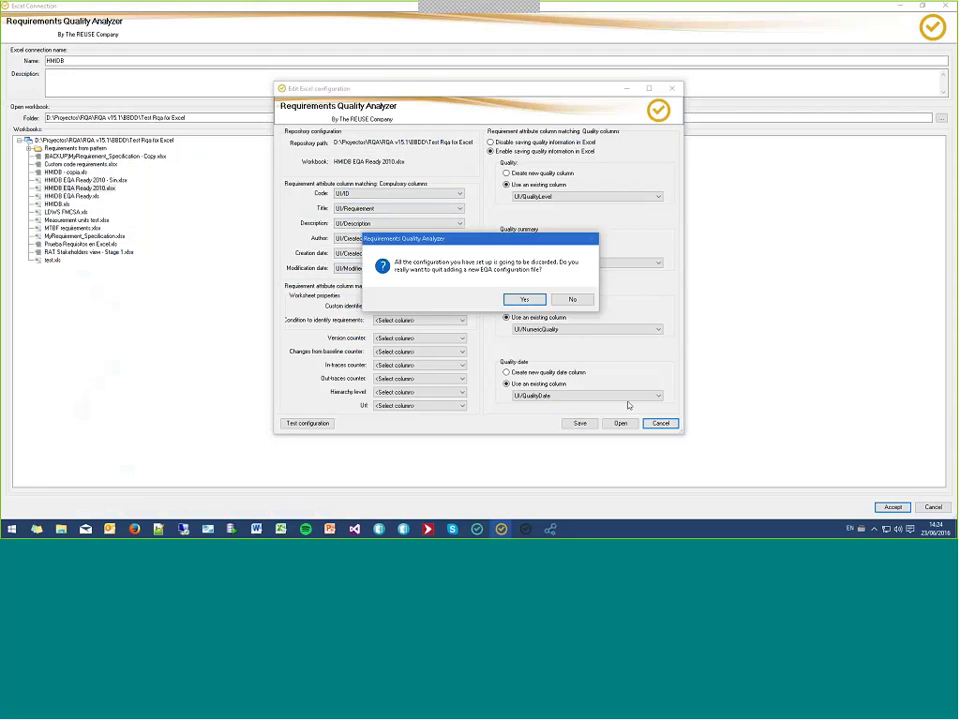
click(541, 299)
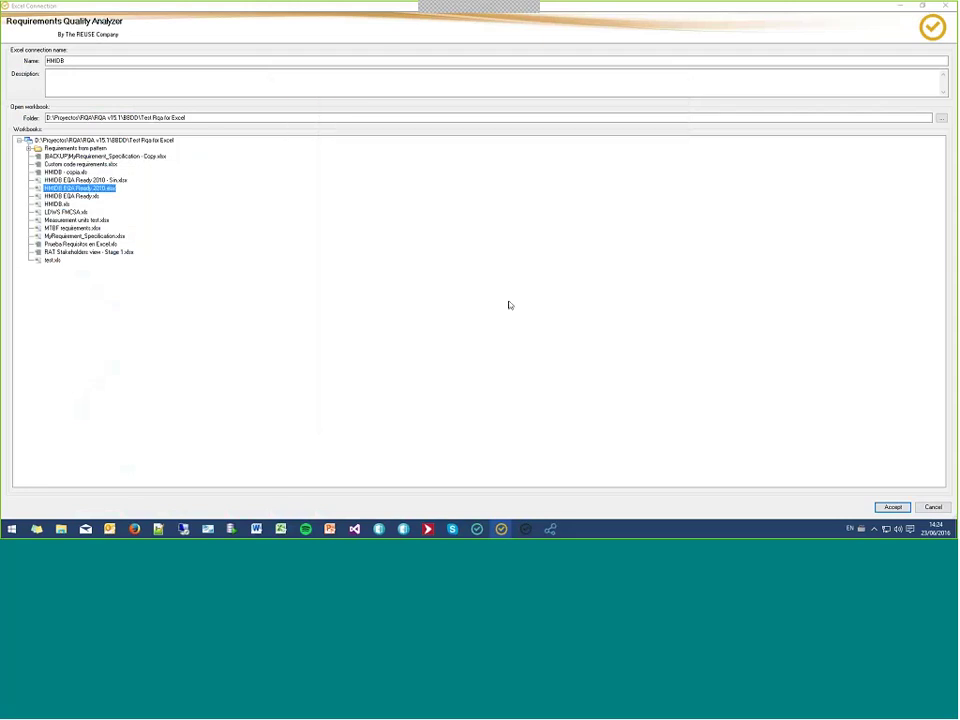
click(893, 507)
click(540, 368)
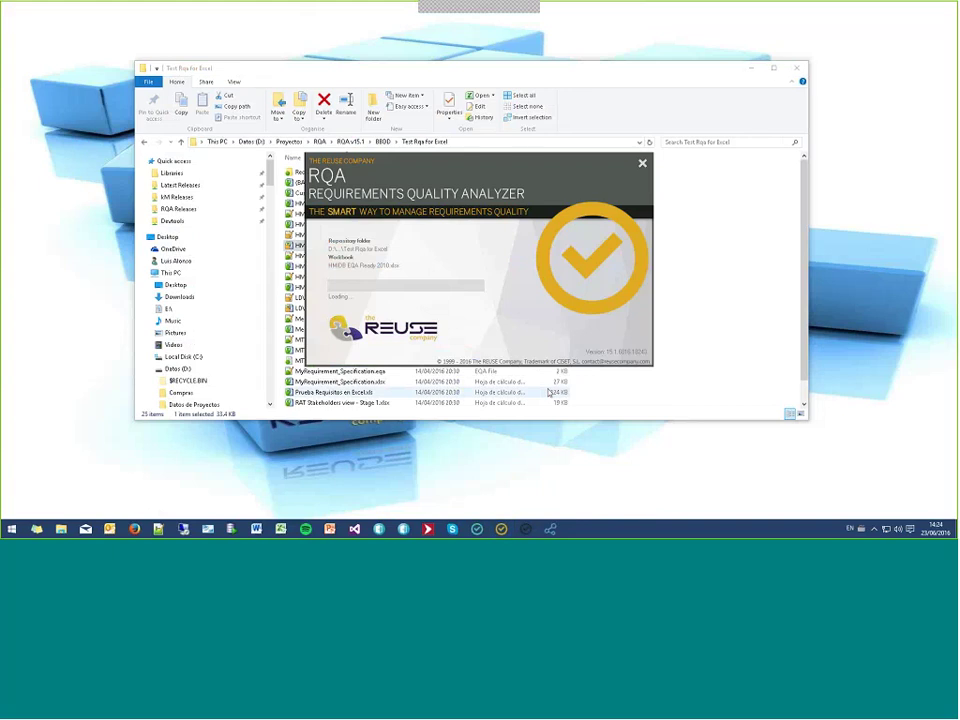
- Analyse the UI worksheet's 152 requirements in a maximized window, then exit the workbook
click(763, 77)
click(751, 68)
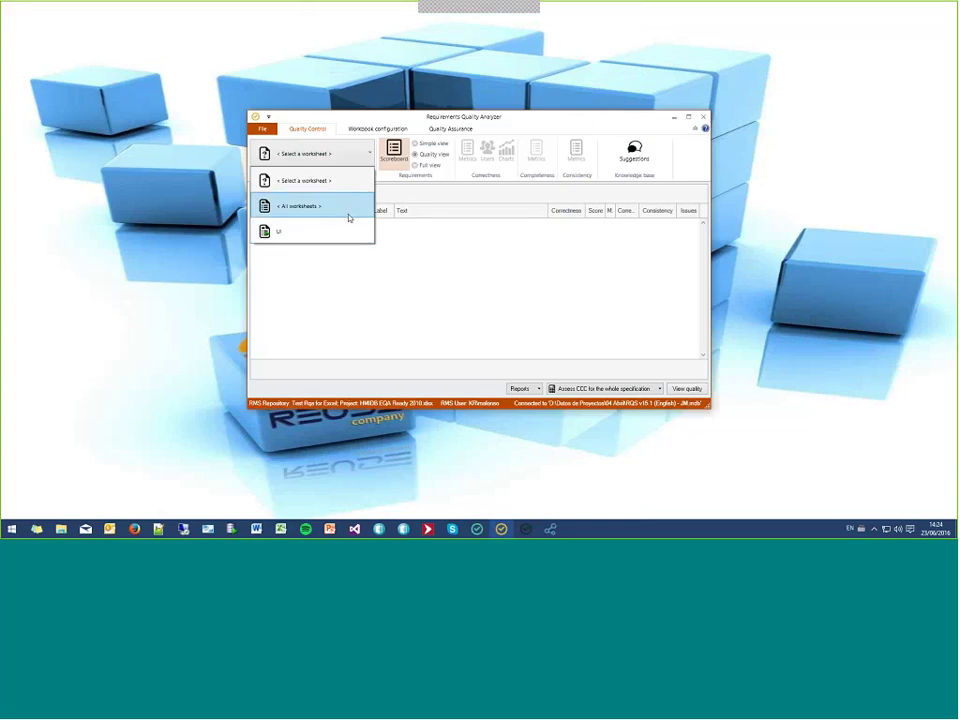
click(324, 231)
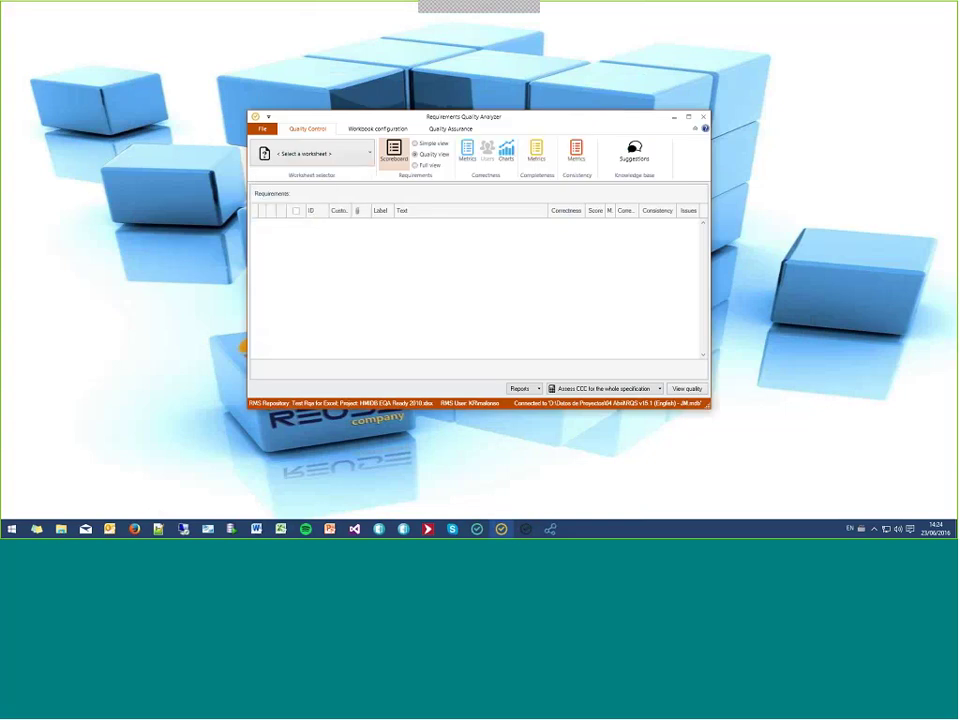
double_click(527, 121)
scroll(506, 244, down, 10)
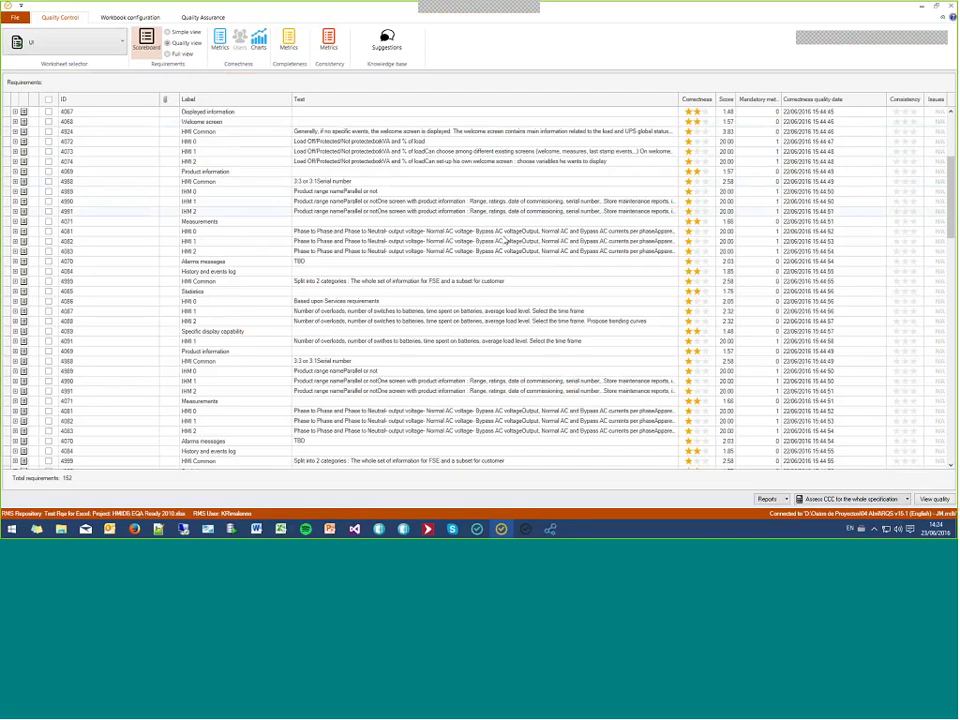
scroll(506, 244, down, 7)
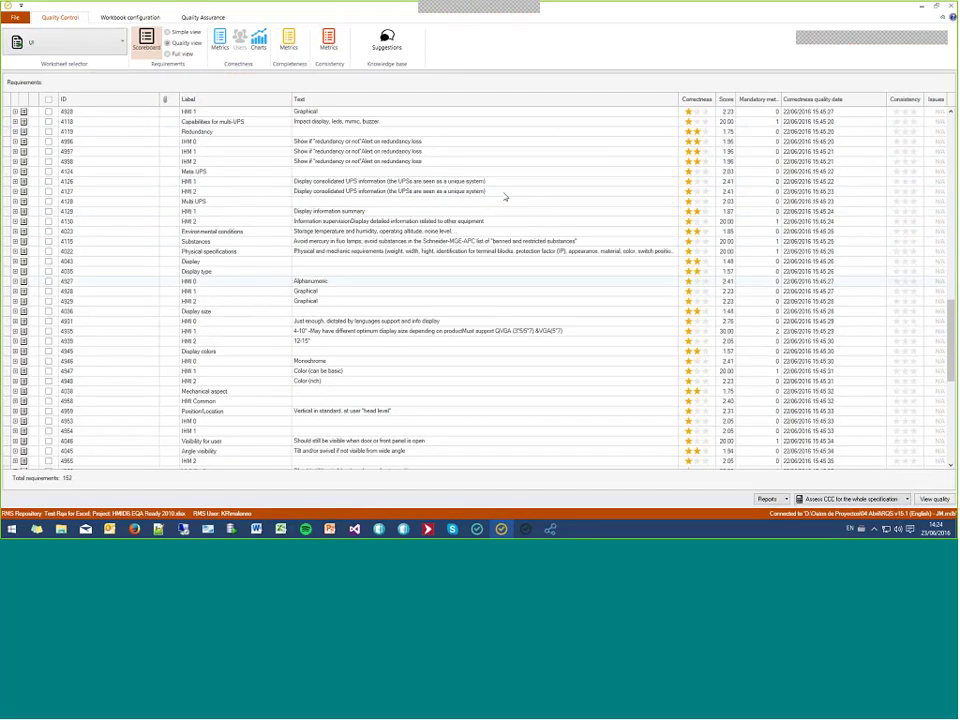
scroll(500, 210, up, 10)
key(alt+F4)
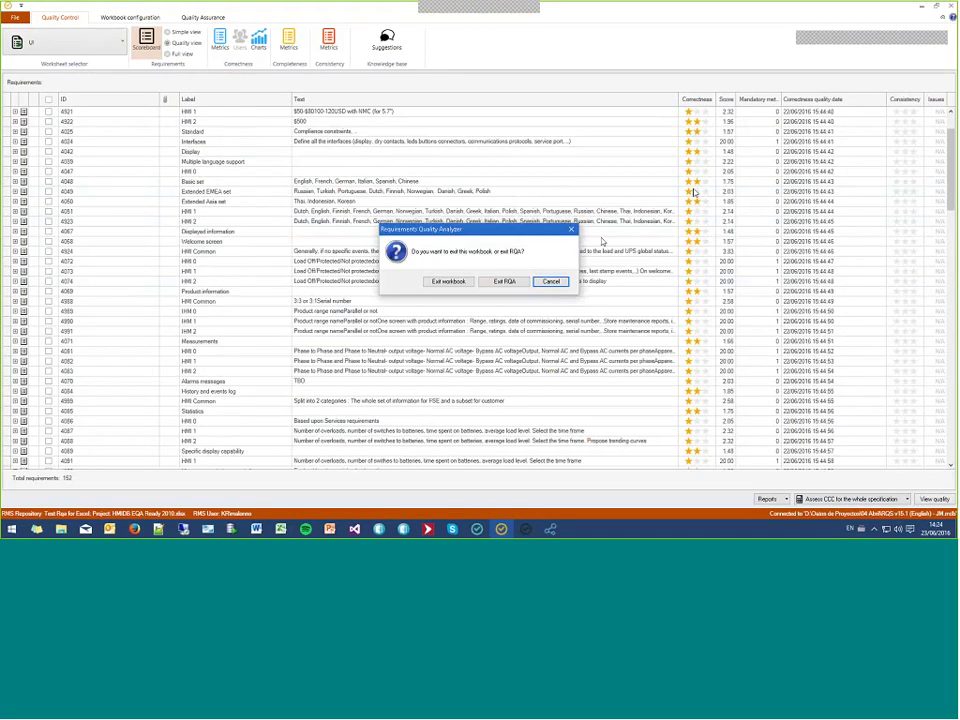
click(551, 281)
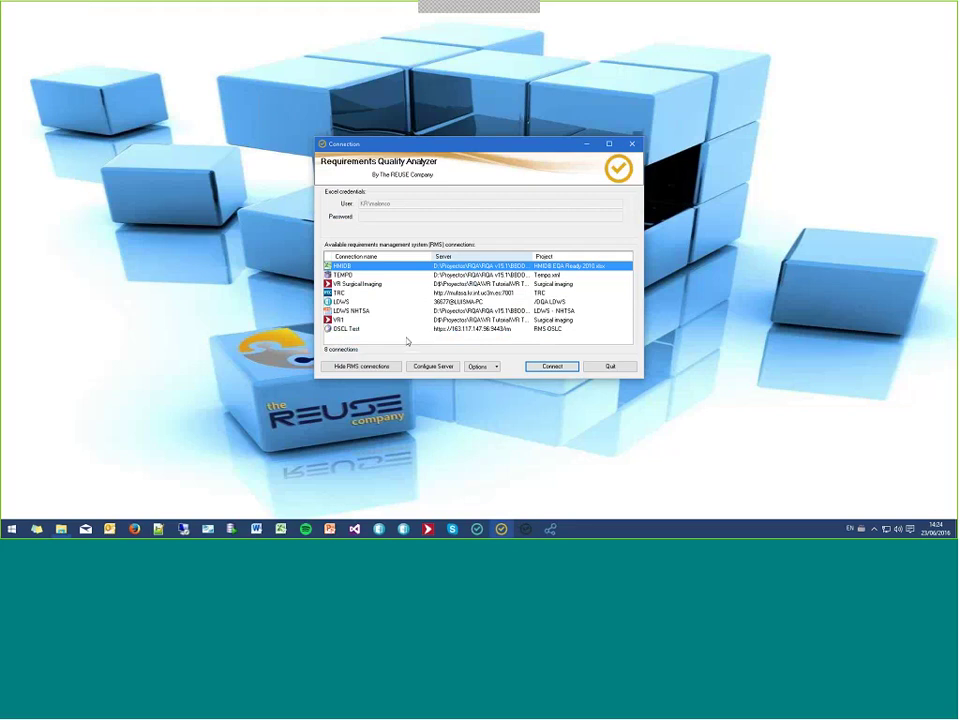
- Select only the LDWS NHTSA connection and connect to it
click(497, 311)
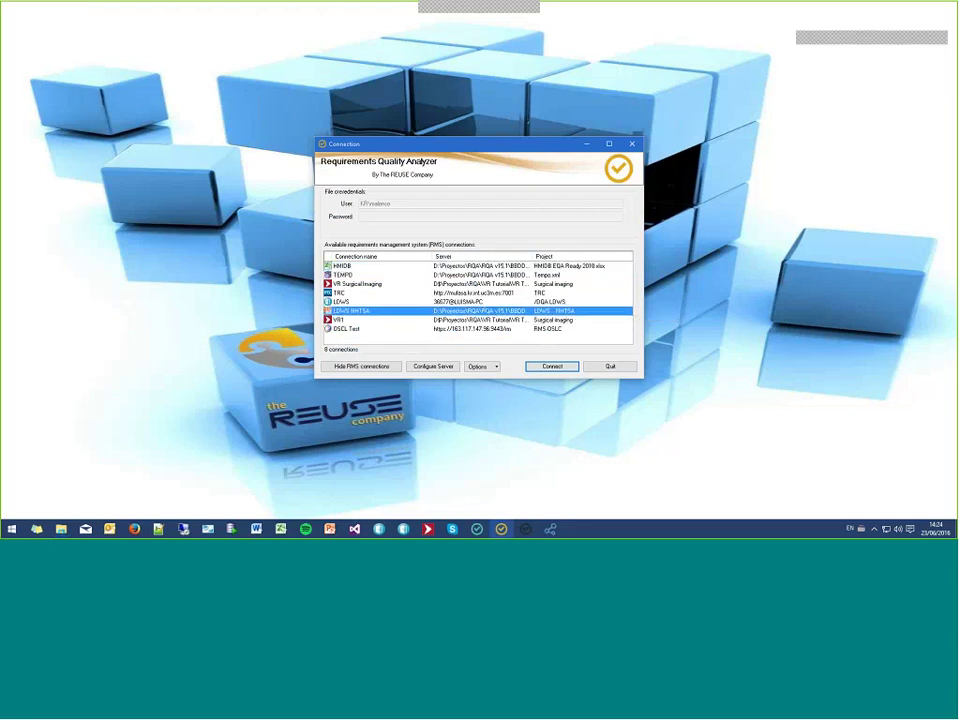
ctrl+click(345, 265)
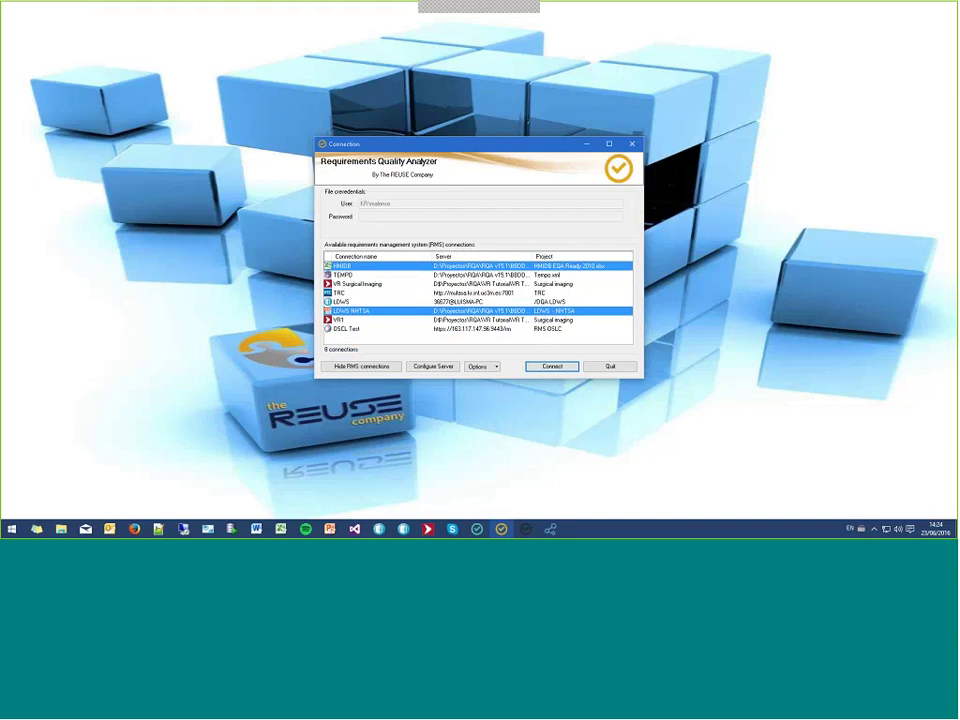
click(366, 312)
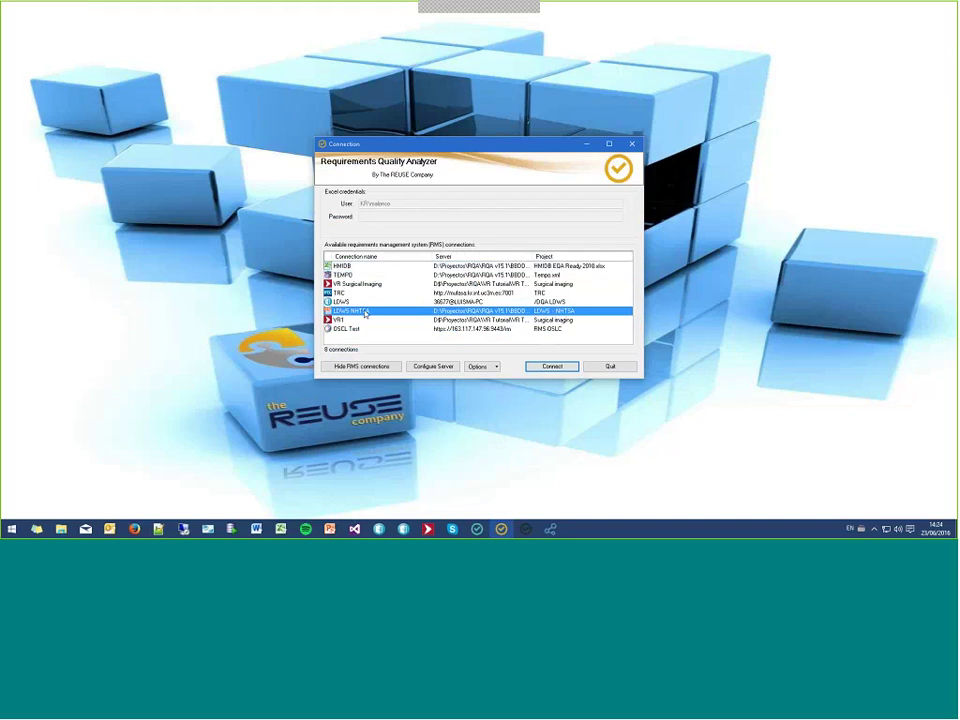
double_click(366, 312)
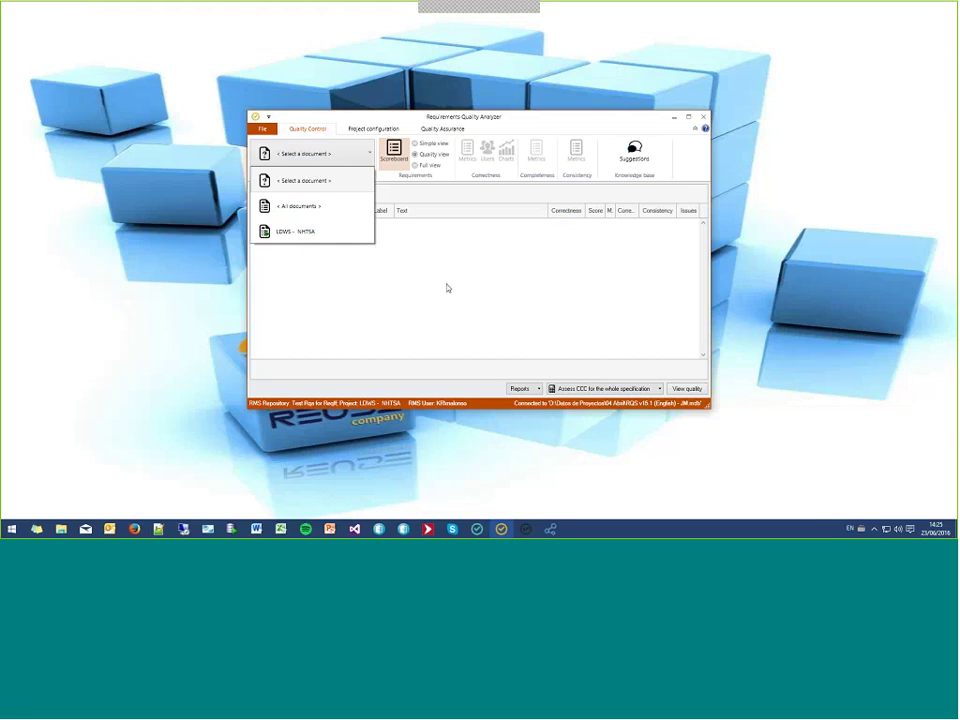
- Choose the LDWS - NHTSA document and scroll through its 152 requirements
click(337, 233)
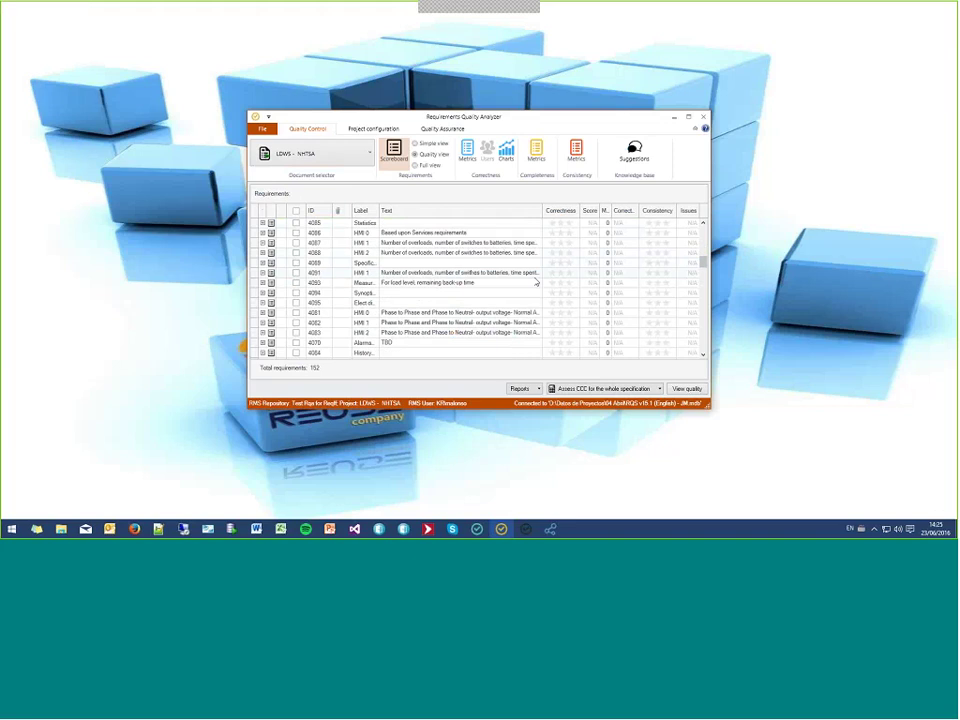
scroll(536, 283, down, 10)
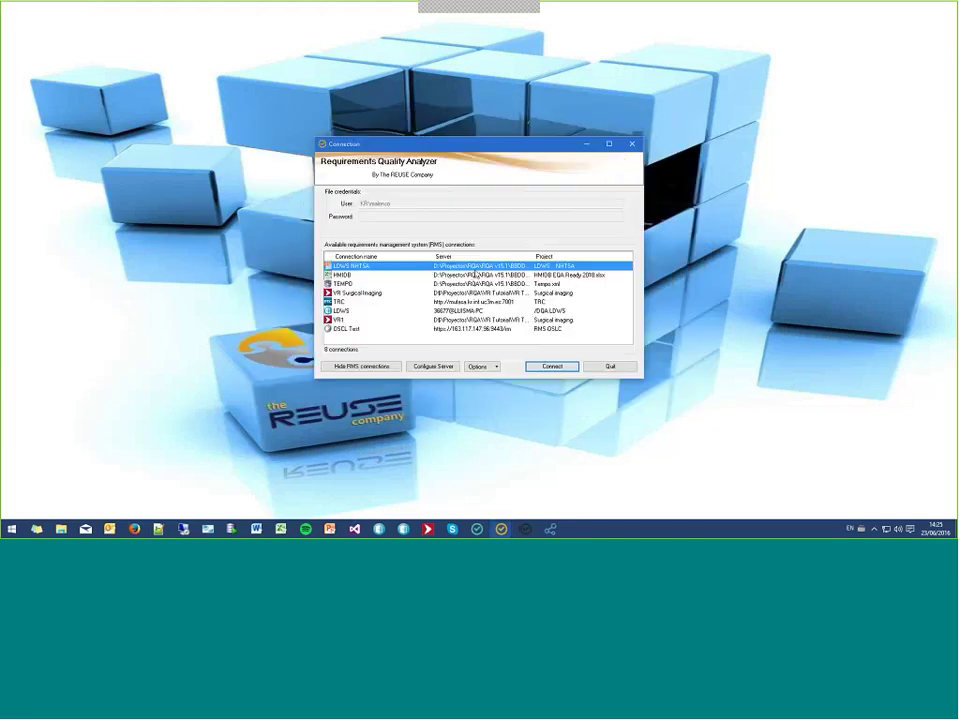
- Connect to OSLC Test with a new user name and password, then dismiss the project-not-found error
click(493, 329)
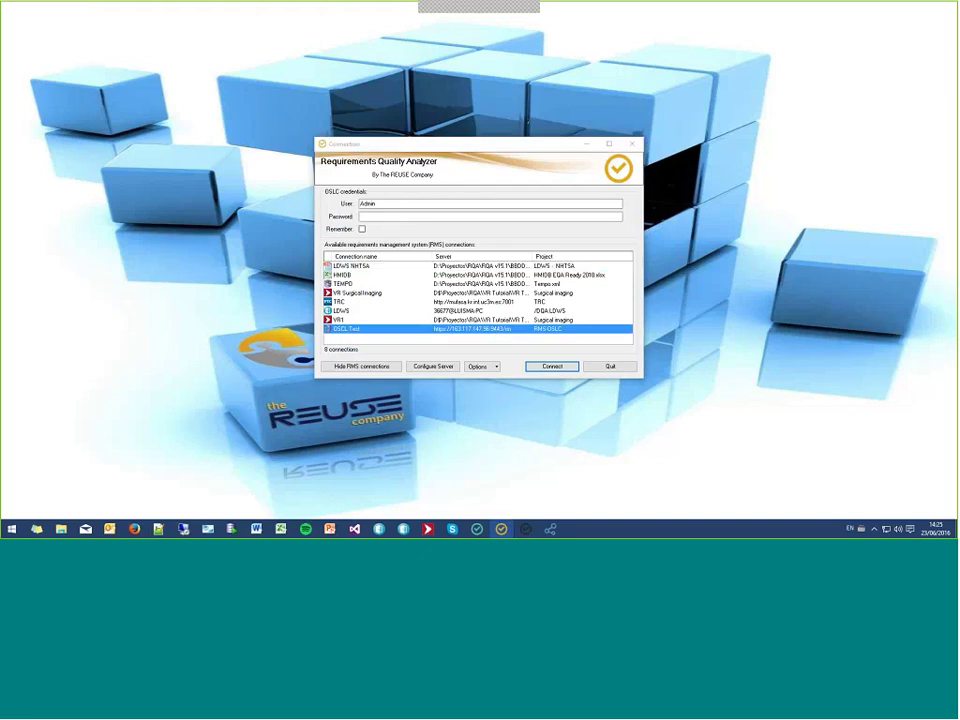
click(361, 226)
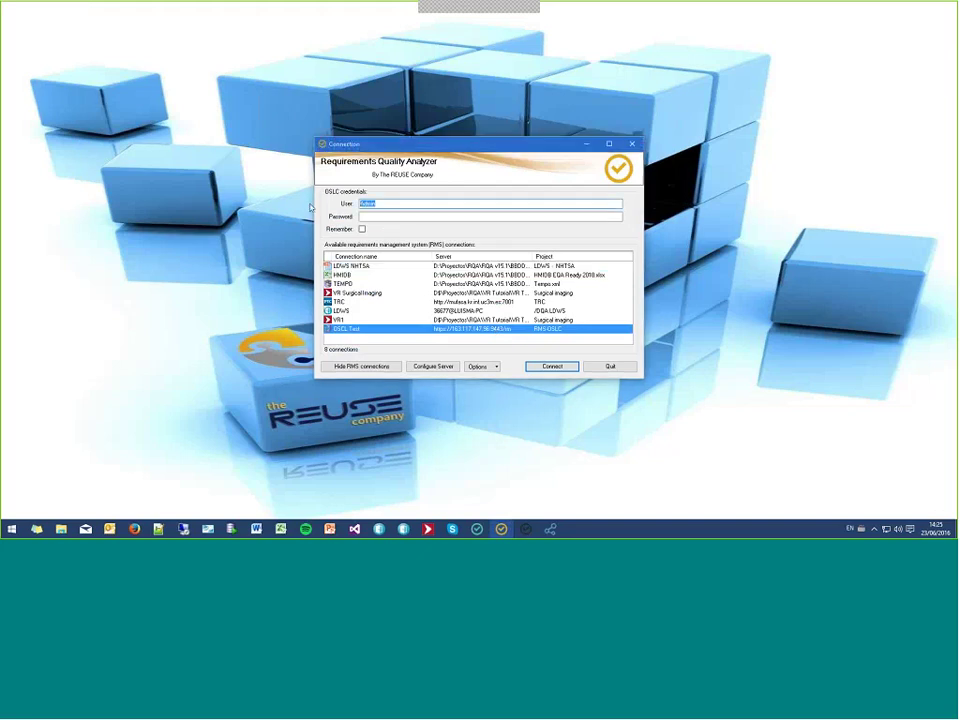
key(Tab)
click(553, 367)
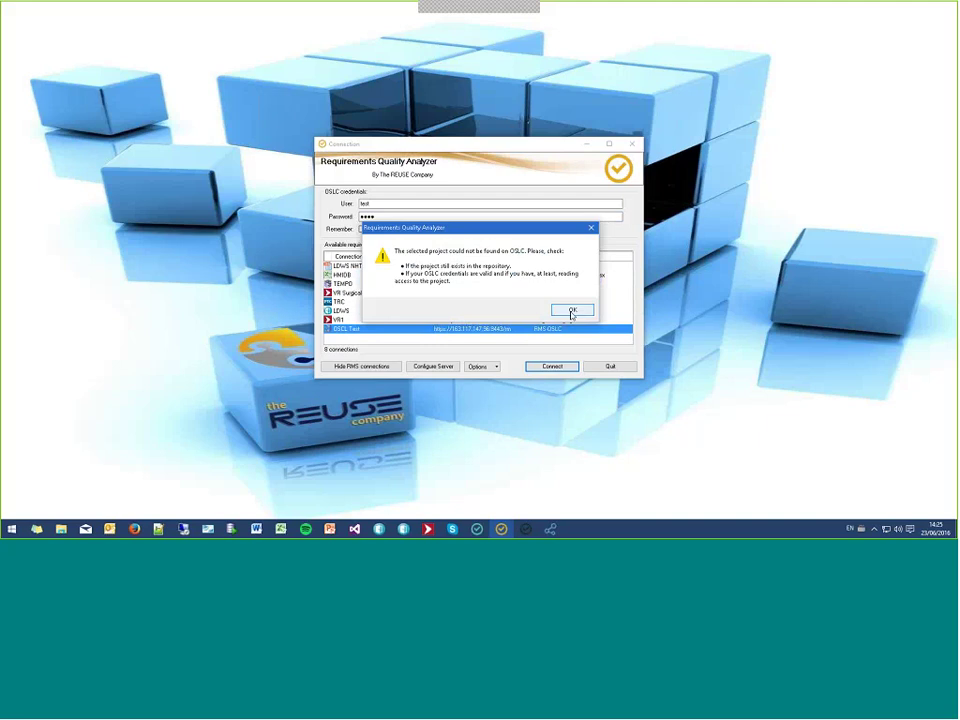
click(572, 312)
- Review the OSLC Test repository settings, including the Requirement artifact type, and cancel without saving
right_click(437, 330)
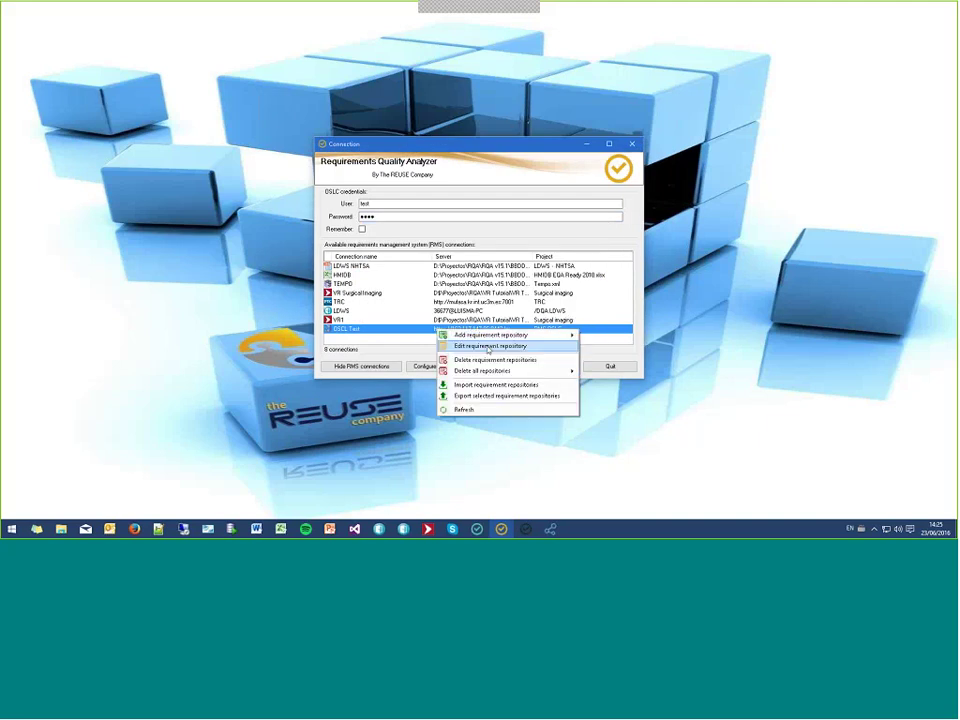
click(488, 347)
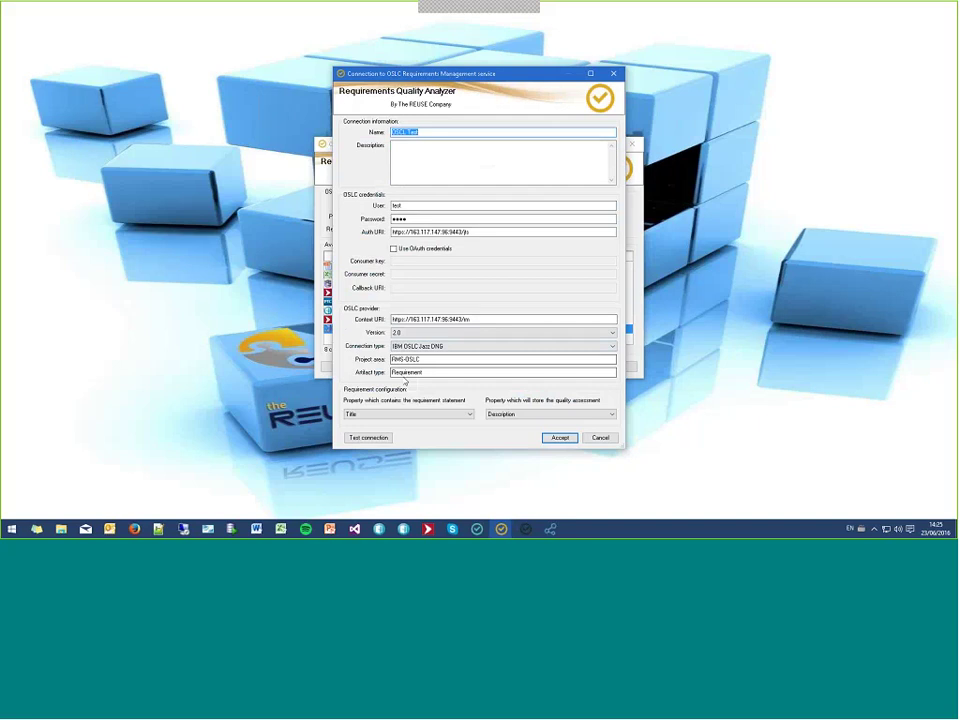
double_click(405, 372)
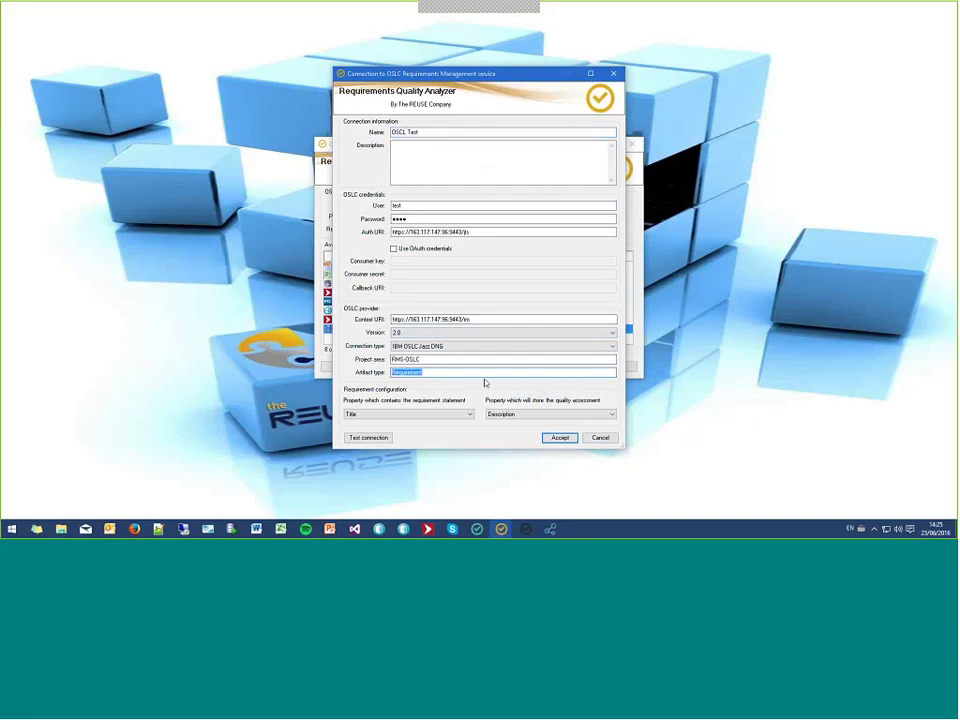
click(604, 439)
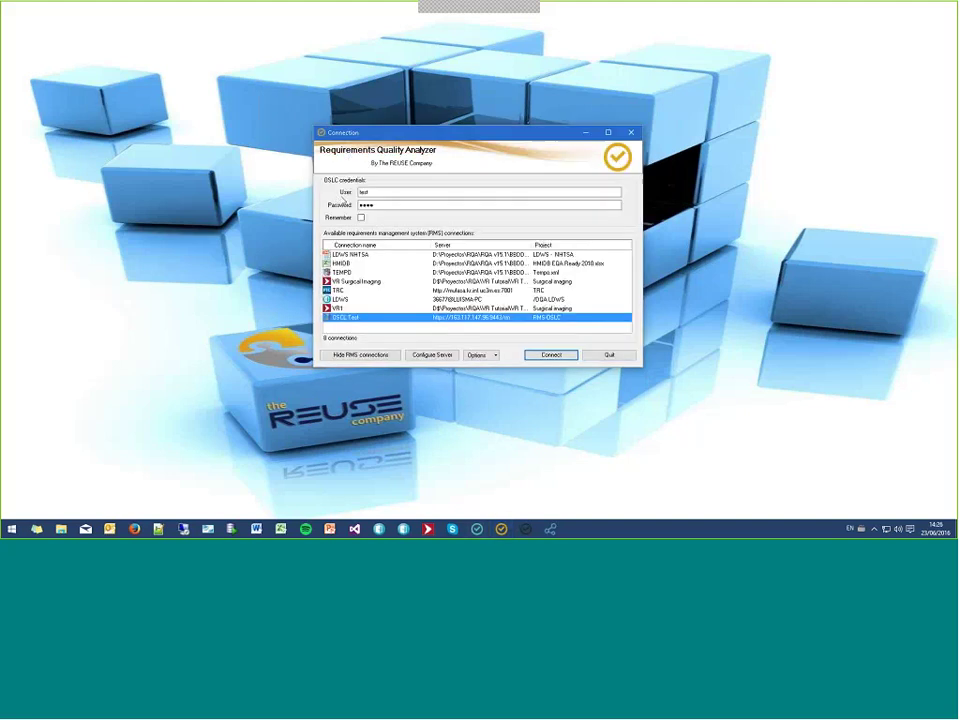
- Move the authoring tool connection window left, focus the RQA Connection dialog, and dismiss the mail notification
drag(400, 144, 124, 133)
click(474, 193)
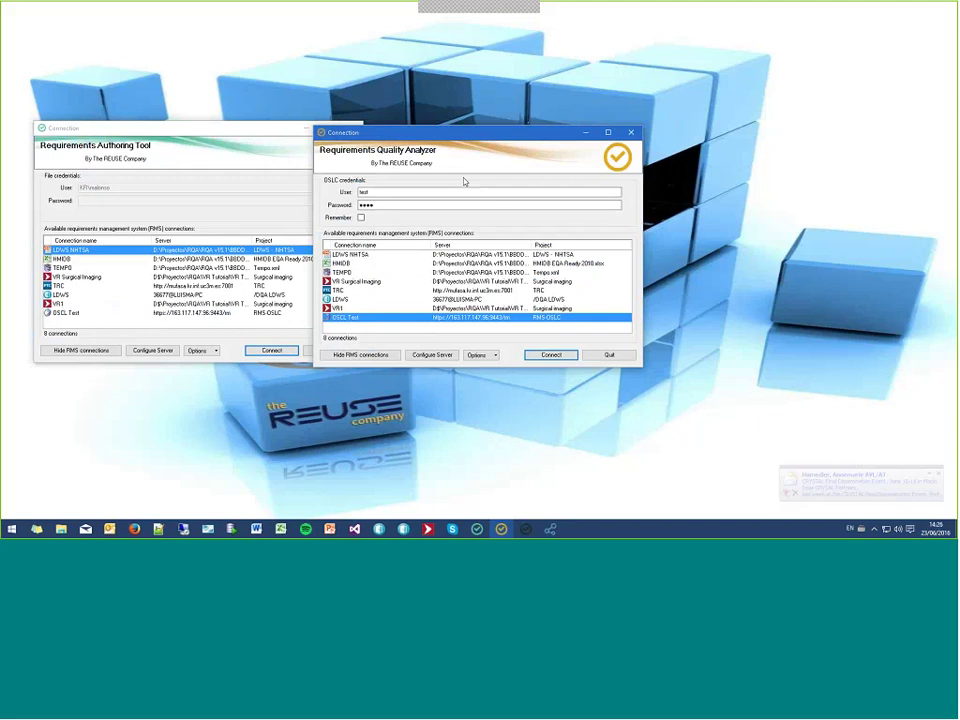
click(936, 476)
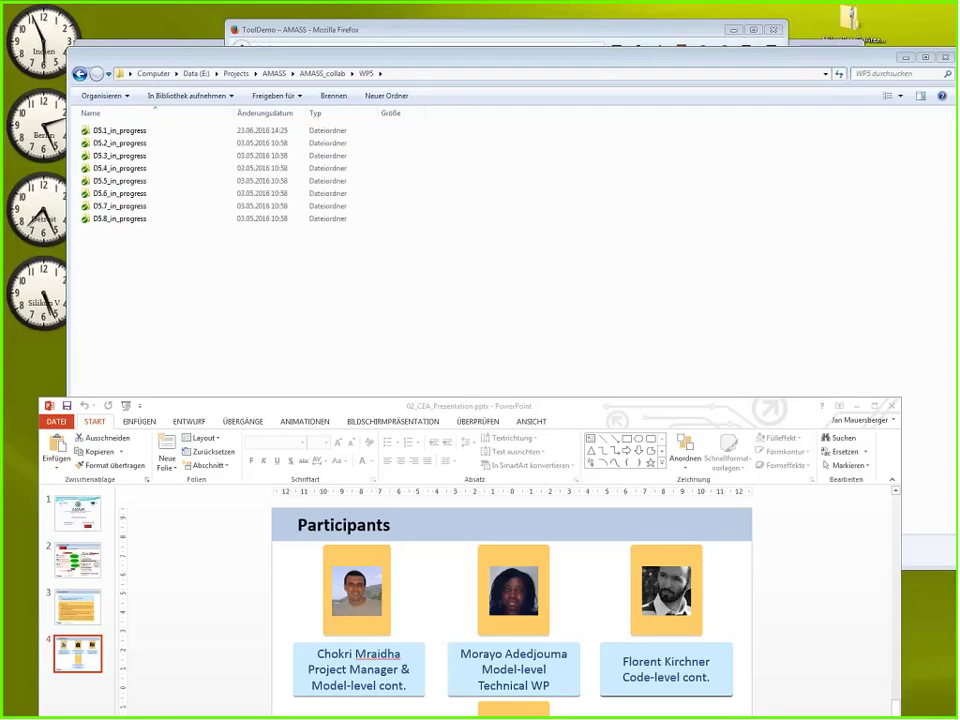
- Start the 02_CEA_Presentation.pptx slideshow and advance to the 'Papyrus- Core features' slide
key(F5)
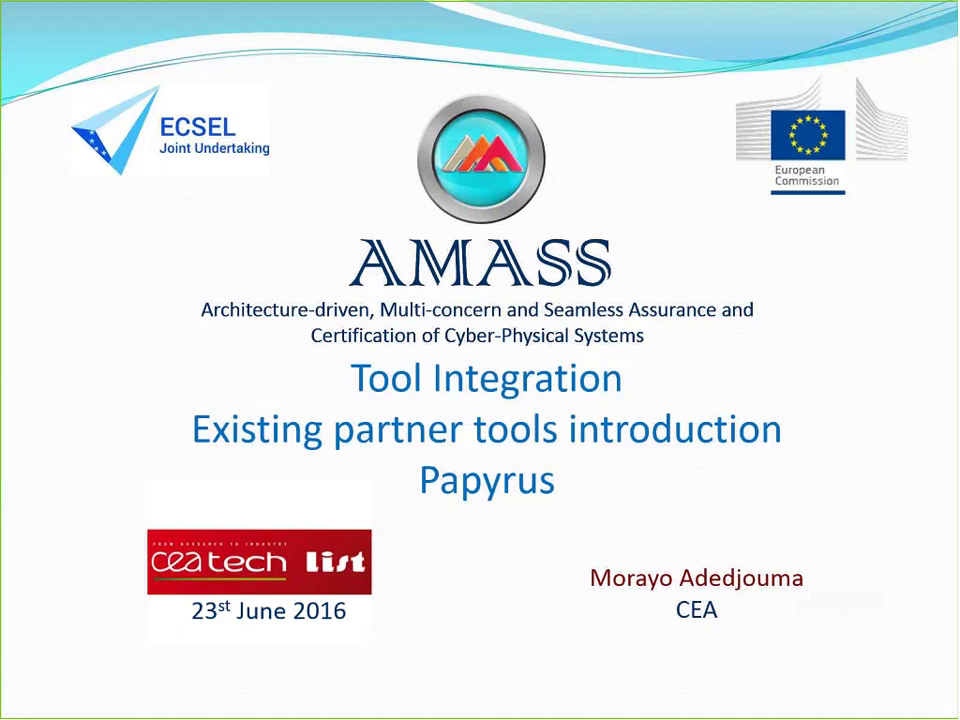
click(648, 299)
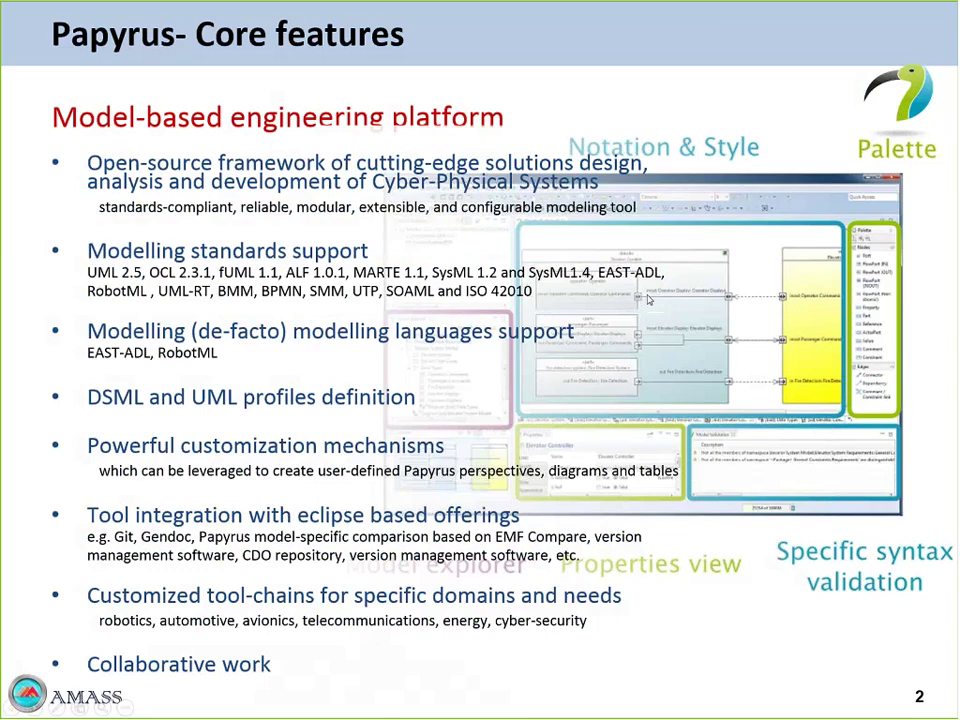
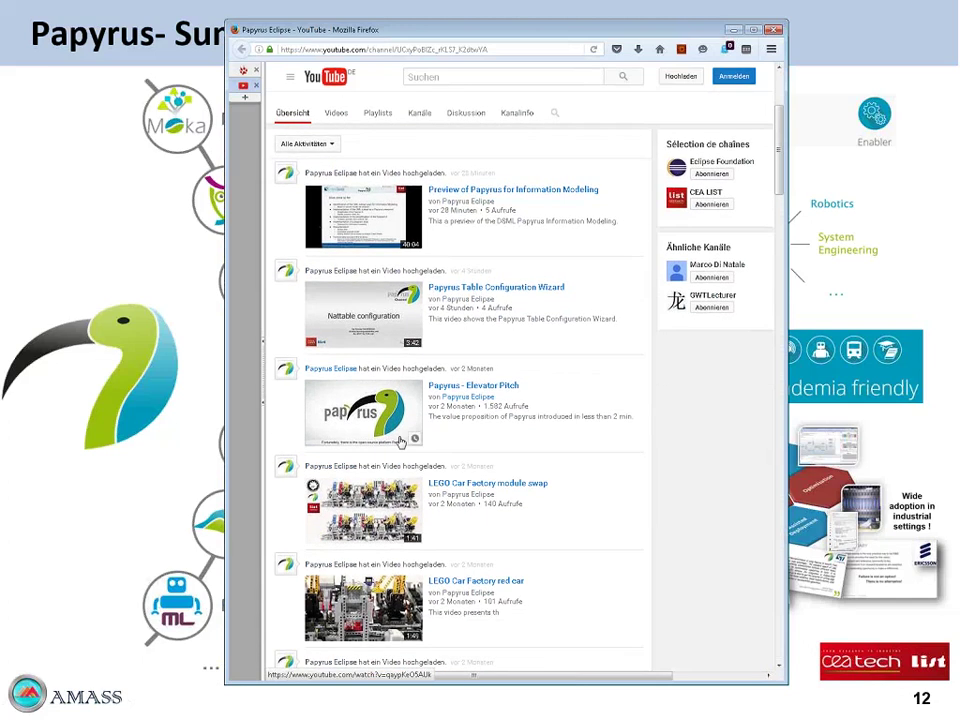
- Open the 'Sophia, Safety and Security framework integrated within Papyrus: MBSA and MBSE' video from the channel feed
scroll(427, 456, down, 4)
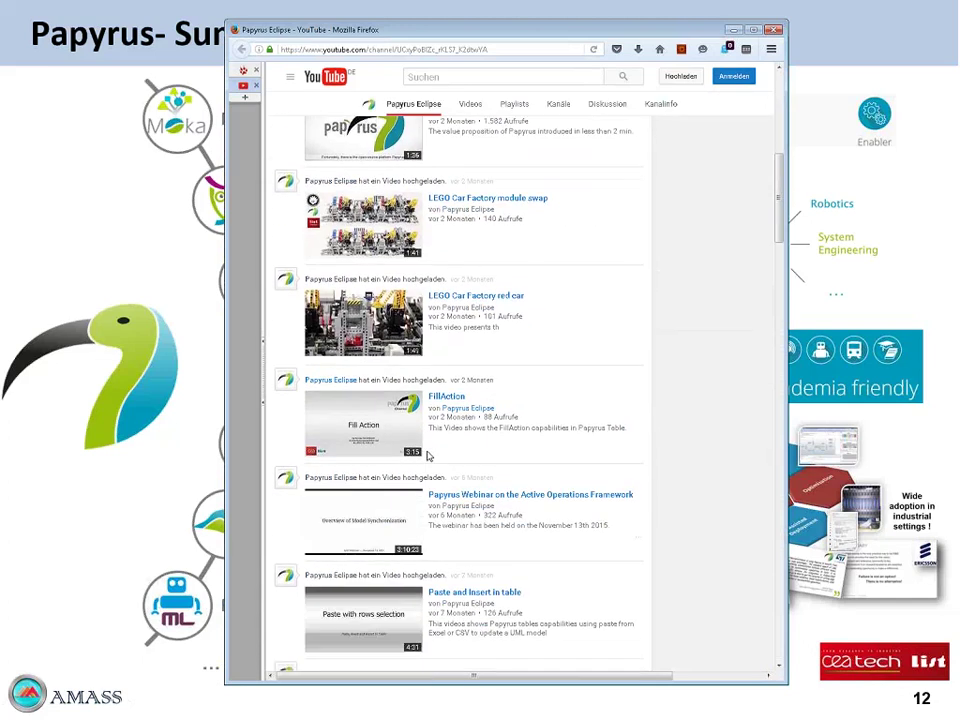
scroll(430, 460, down, 3)
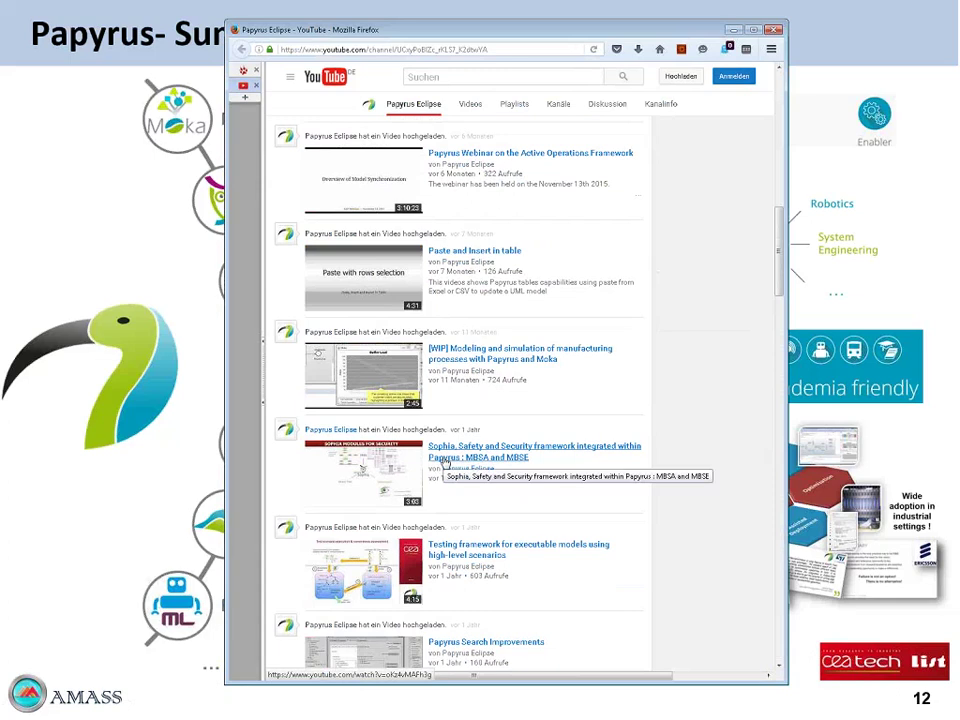
click(393, 477)
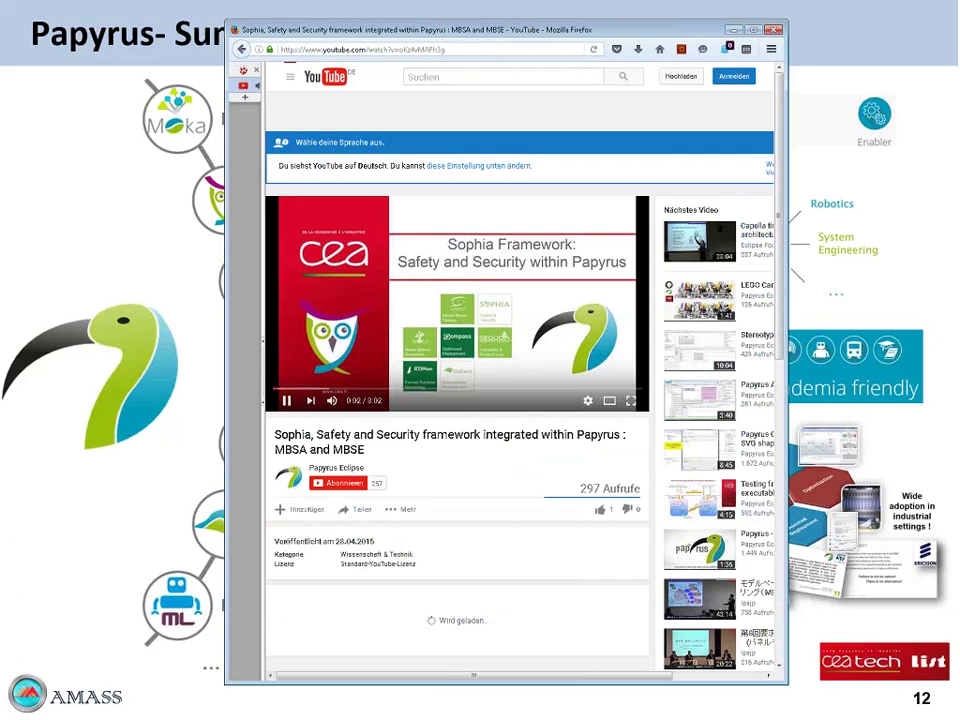
- Switch the Sophia video player to fullscreen and let it play
click(630, 400)
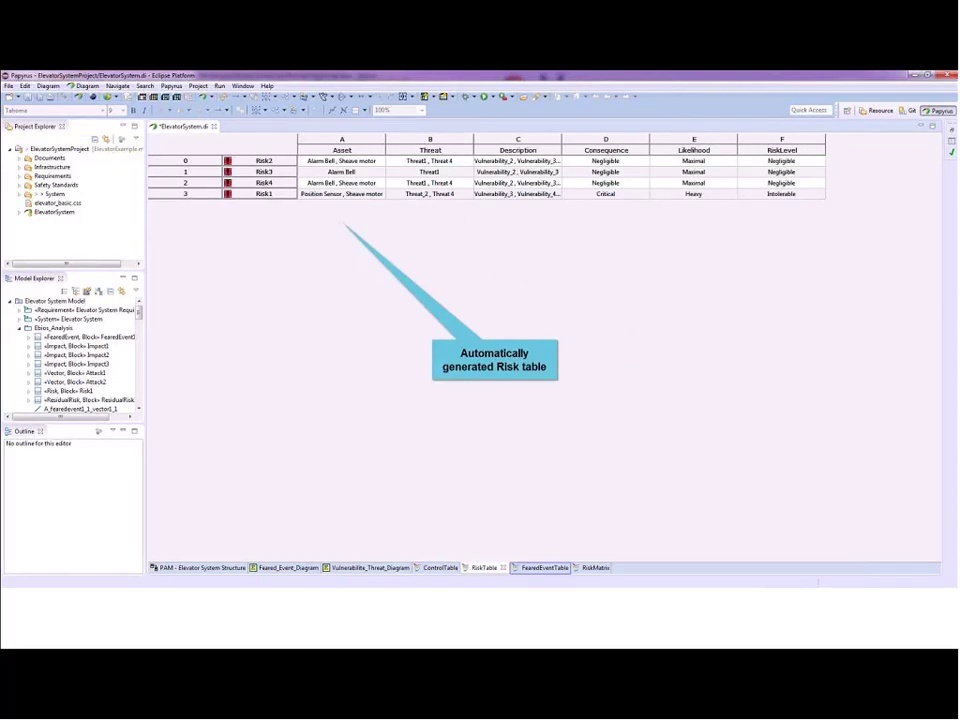
- Keep the fullscreen Sophia video playing through the Feared events table and Risk matrix demos
click(545, 567)
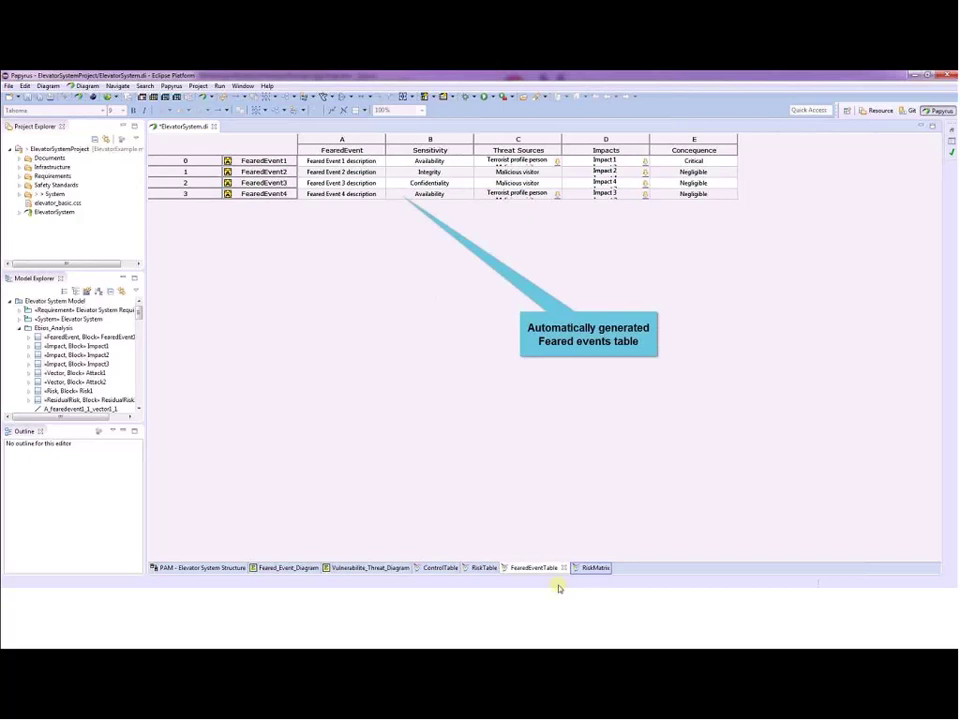
click(590, 568)
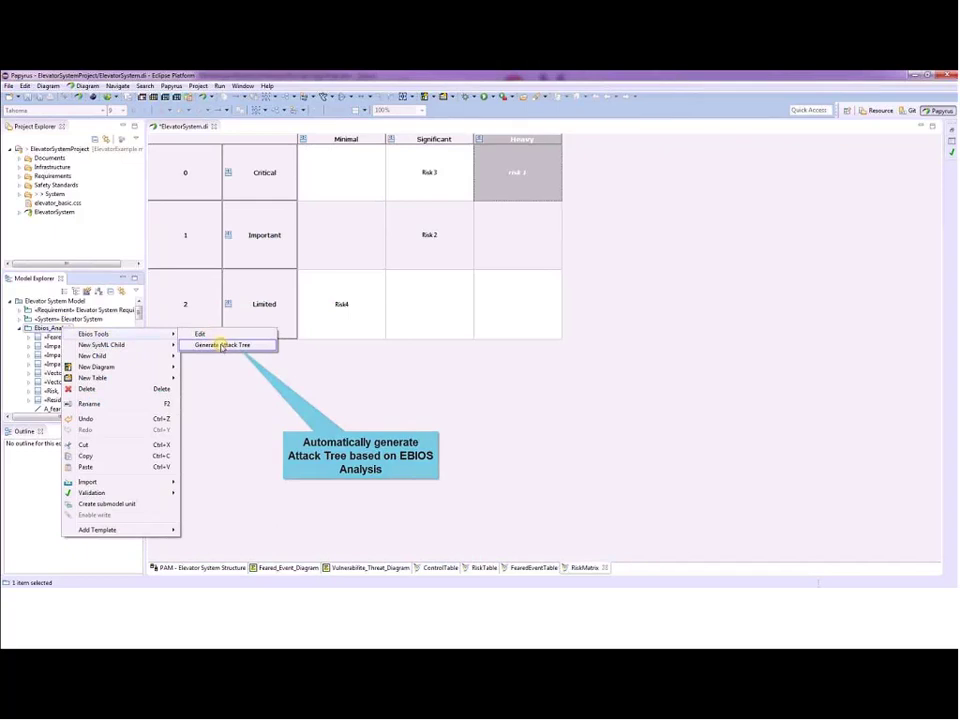
- Cancel the autoplay countdown for the next video once the Sophia video ends
click(222, 345)
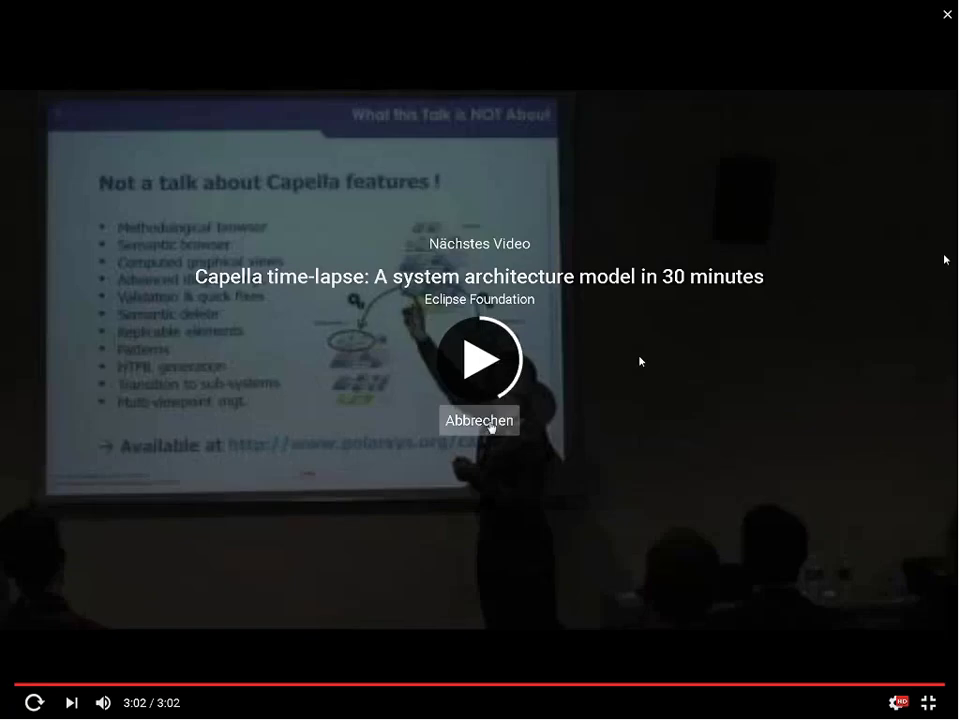
click(491, 422)
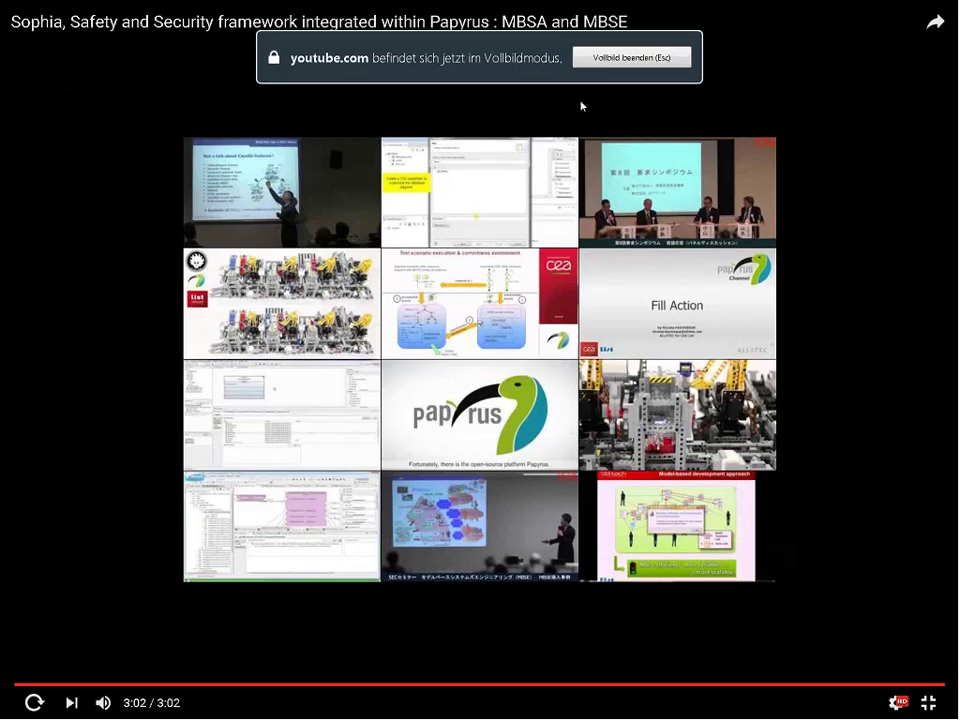
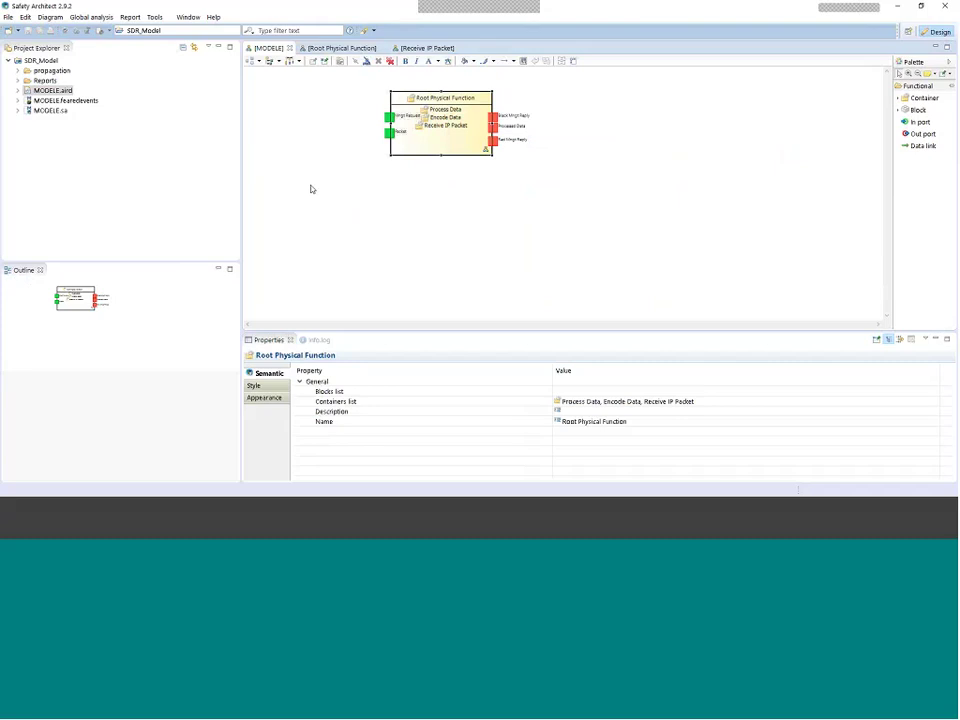
- Confirm the Architecture, Safety and Security viewpoints for MODELE.aird in Viewpoints Selection
mouse_move(310, 189)
right_click(46, 91)
click(75, 98)
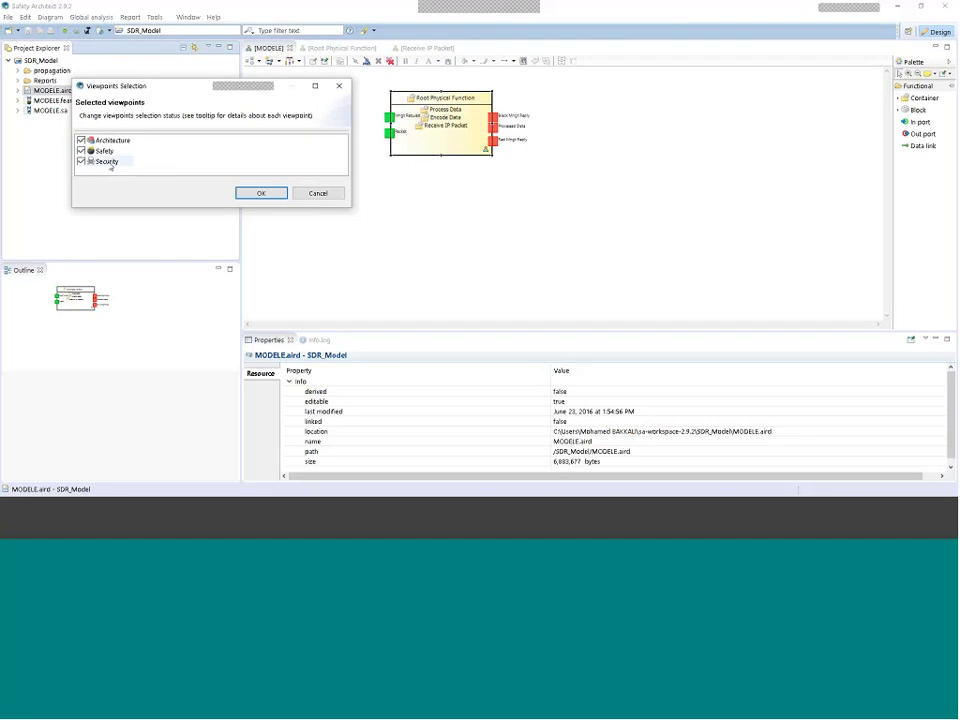
click(257, 194)
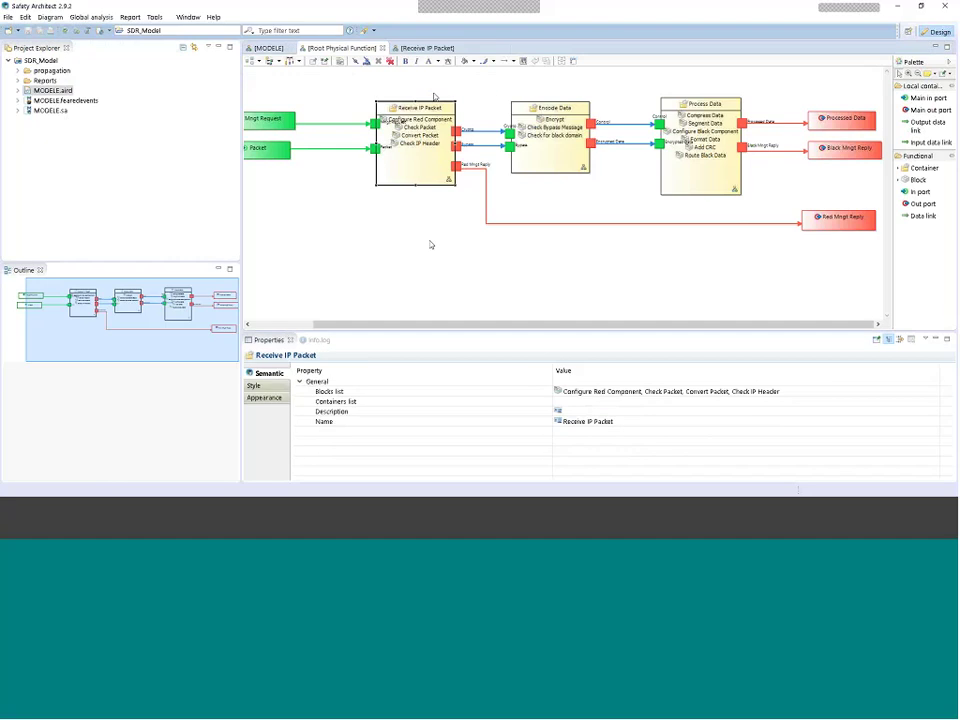
- Open the Receive IP Packet internal diagram and select its Check IP Header block
double_click(420, 148)
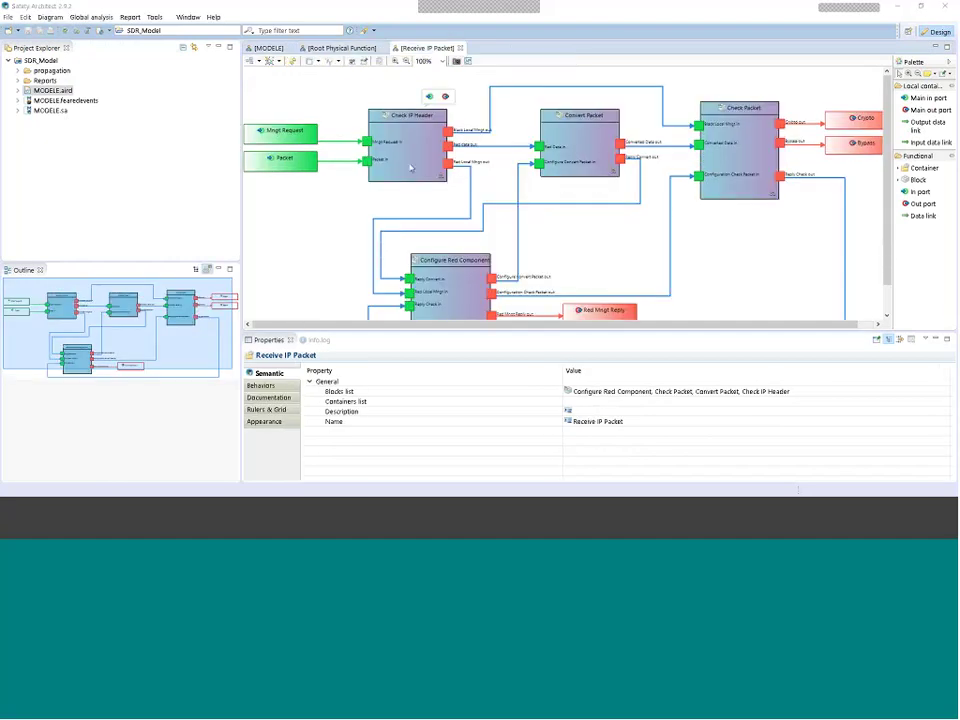
click(410, 168)
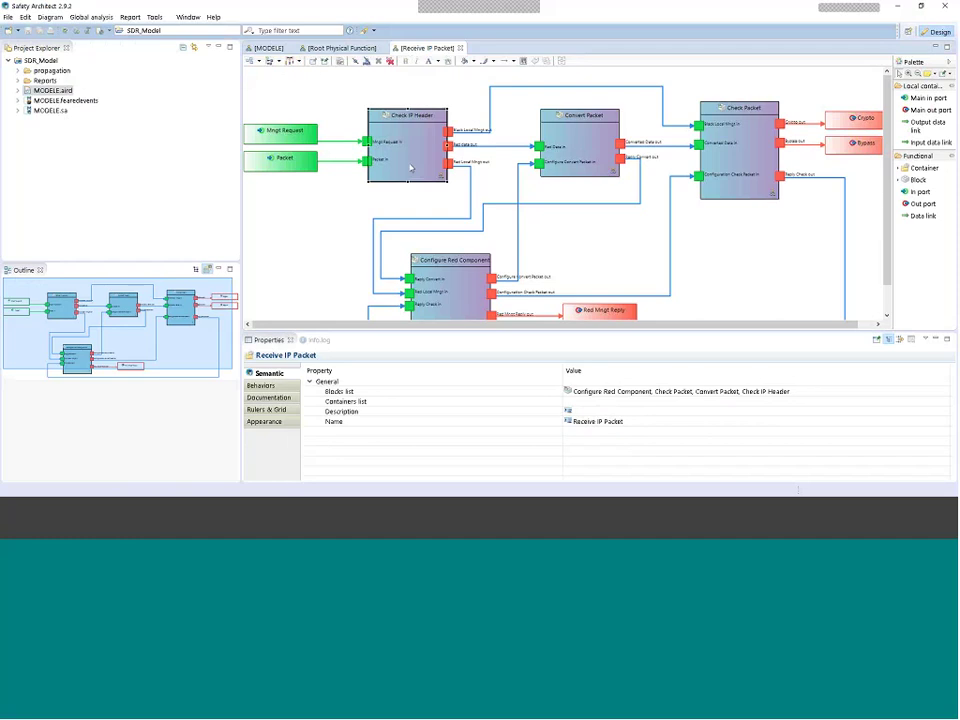
double_click(410, 168)
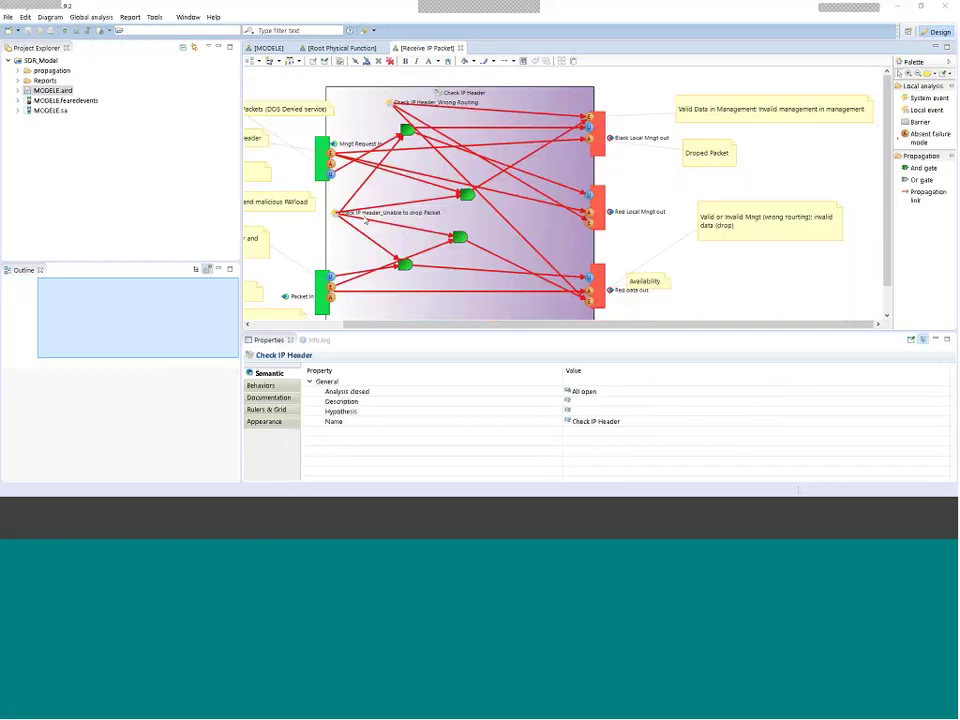
scroll(703, 269, down, 1)
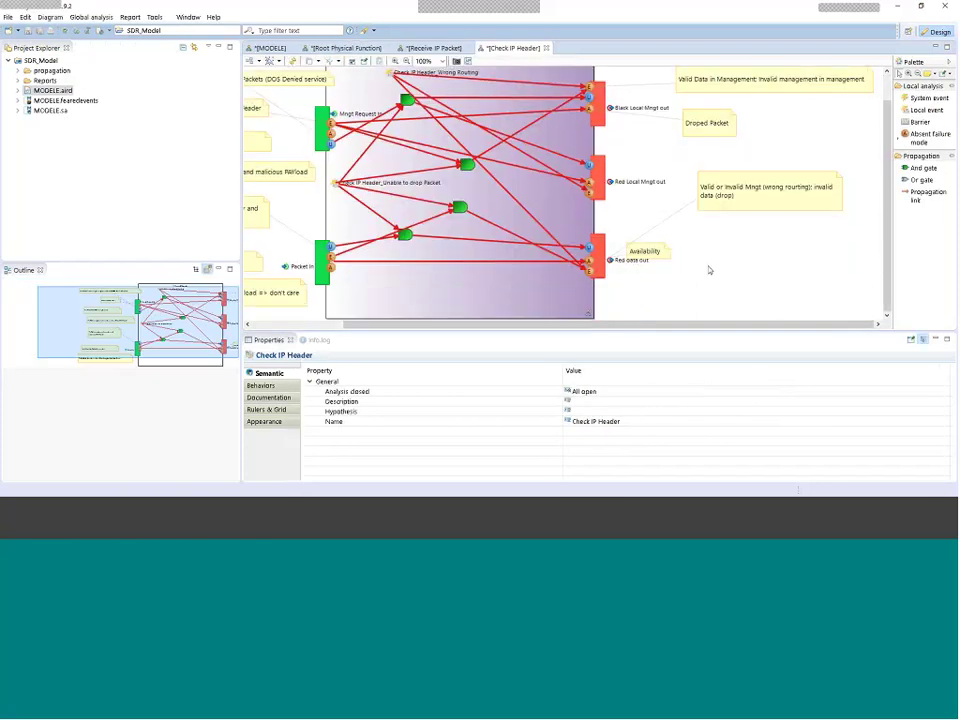
scroll(709, 269, up, 1)
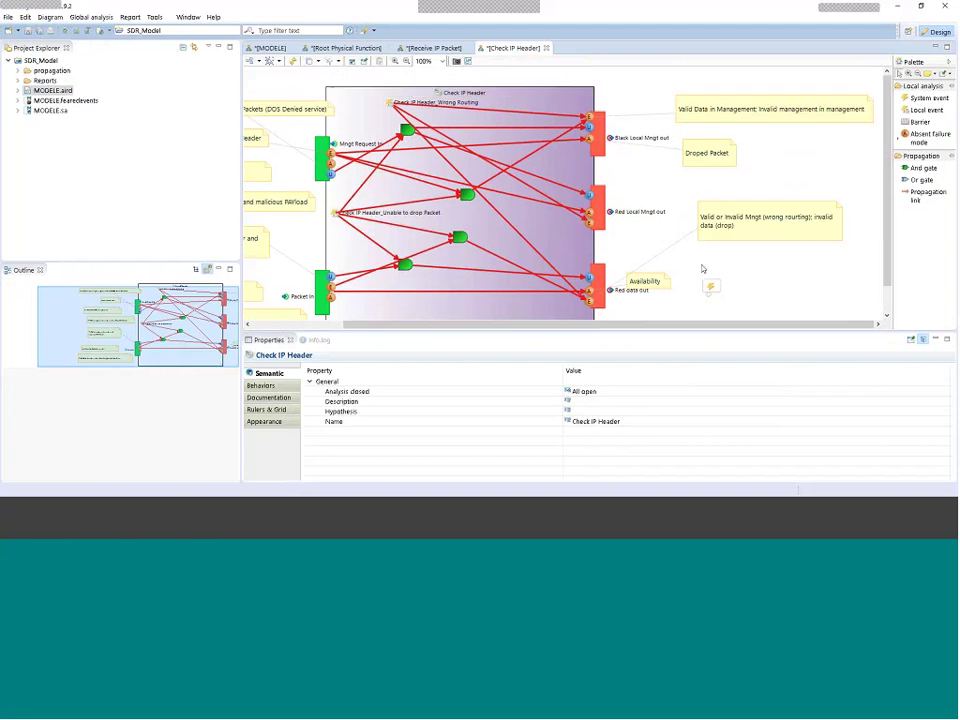
scroll(703, 269, down, 1)
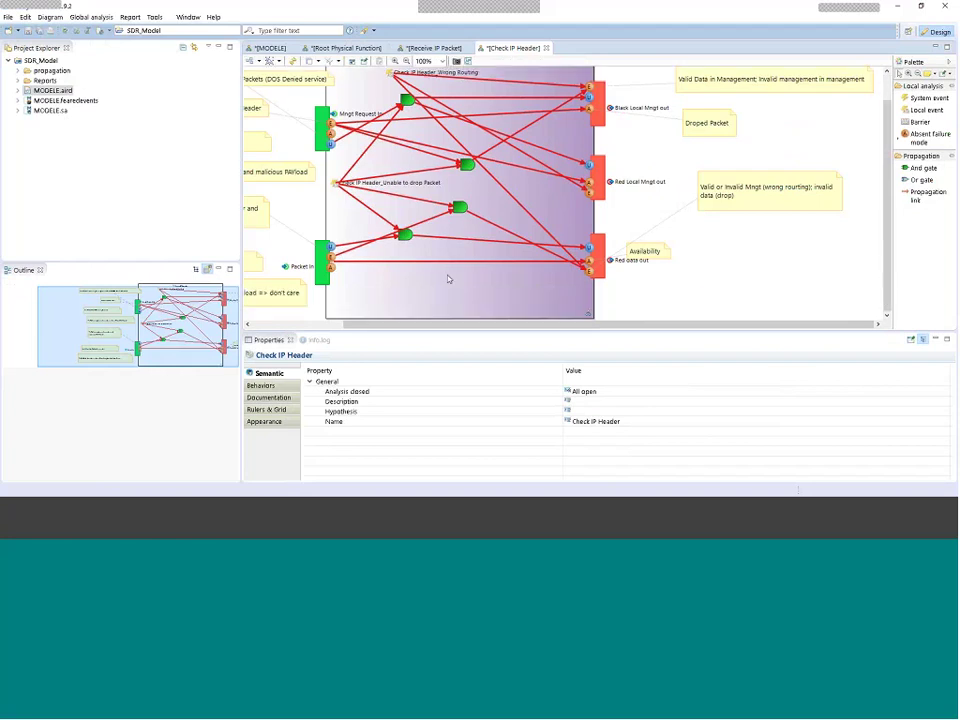
scroll(448, 279, up, 1)
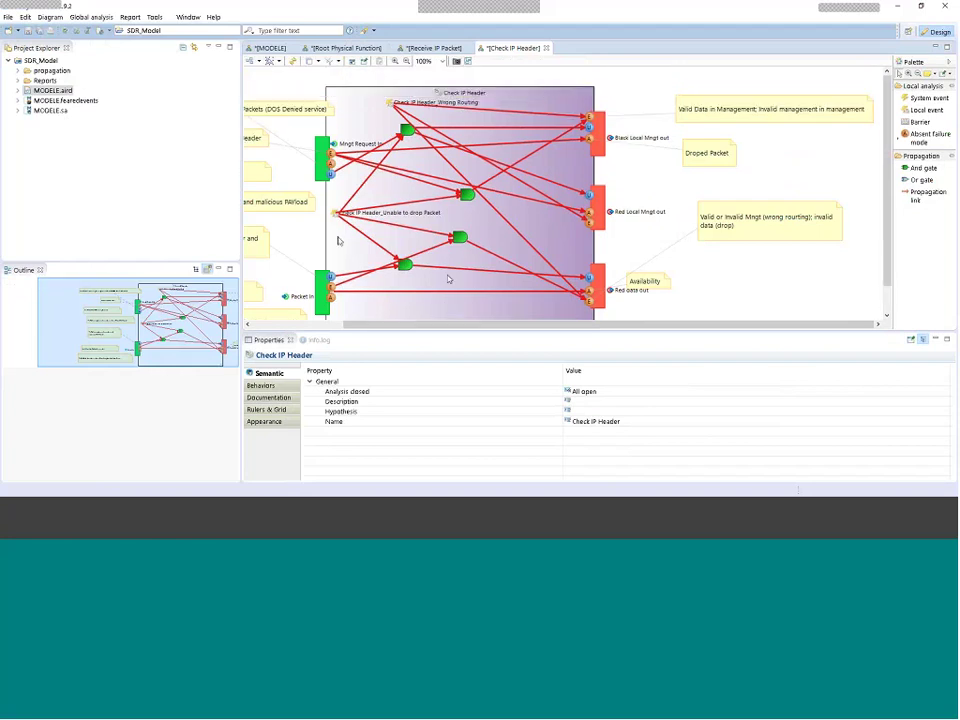
mouse_move(450, 274)
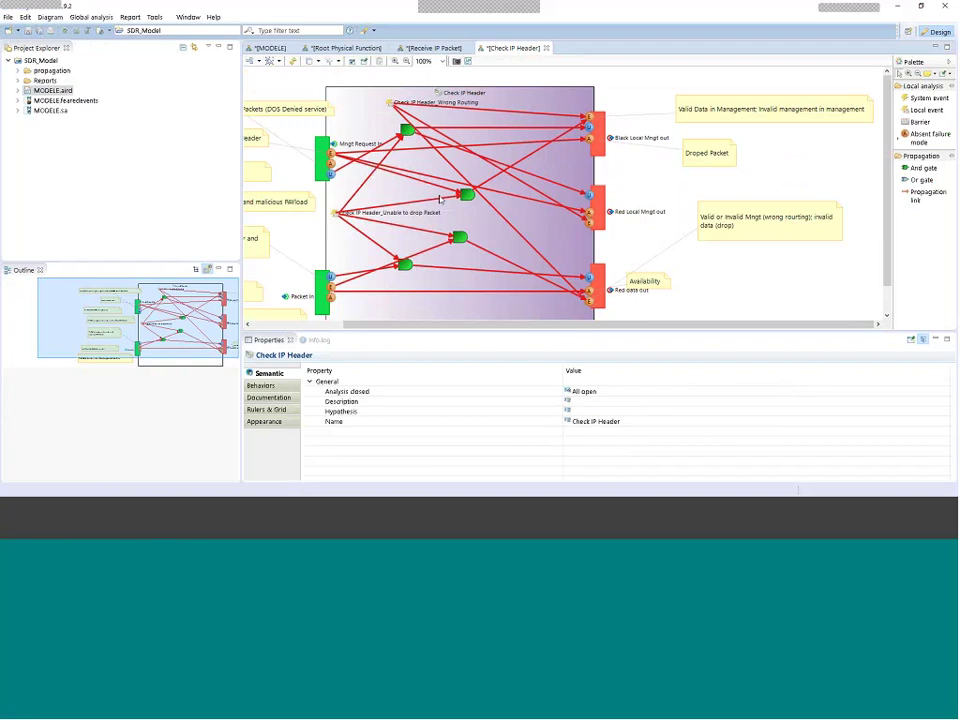
scroll(440, 199, down, 1)
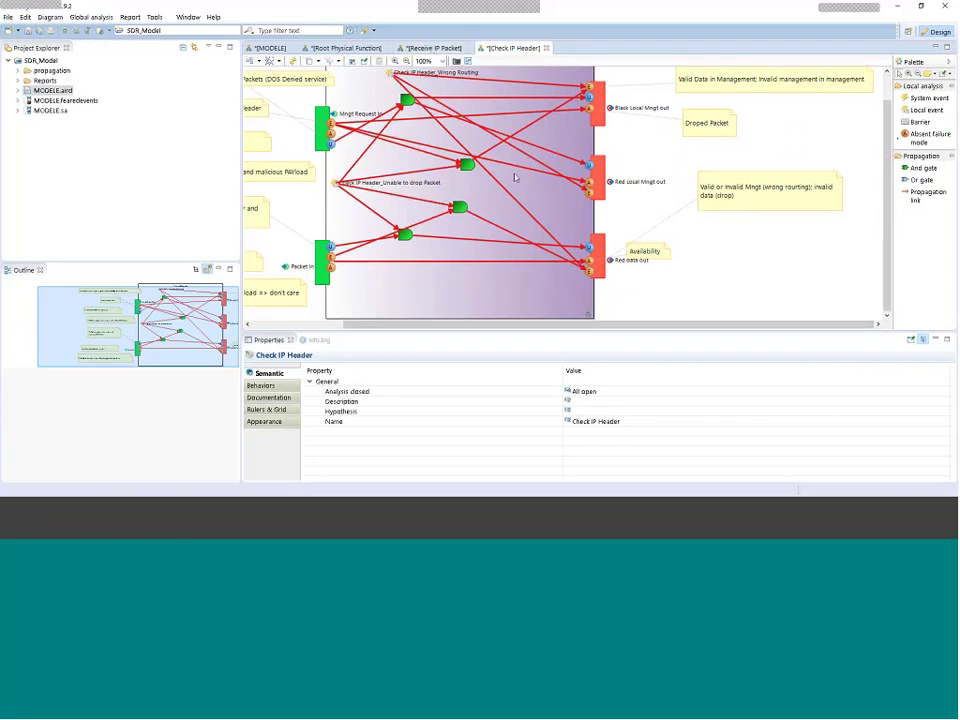
click(546, 48)
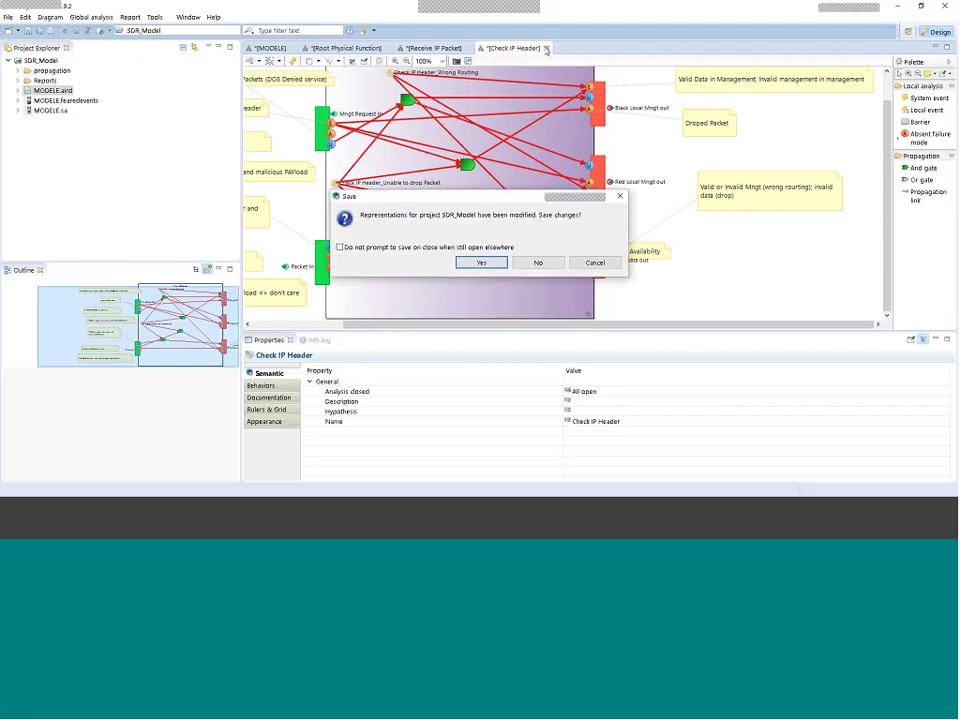
click(539, 262)
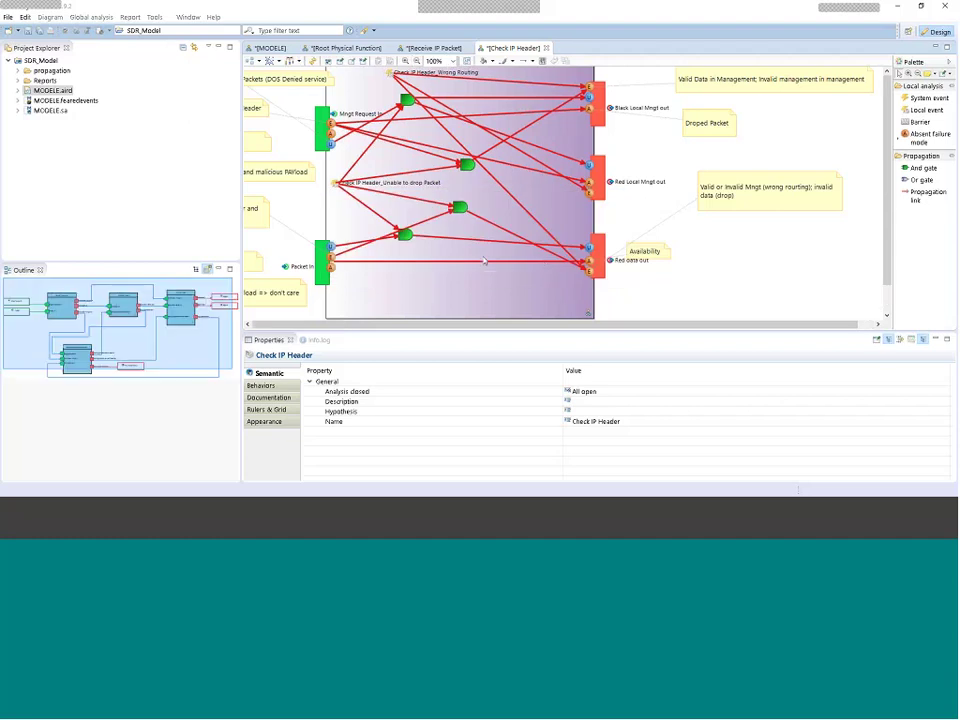
right_click(410, 142)
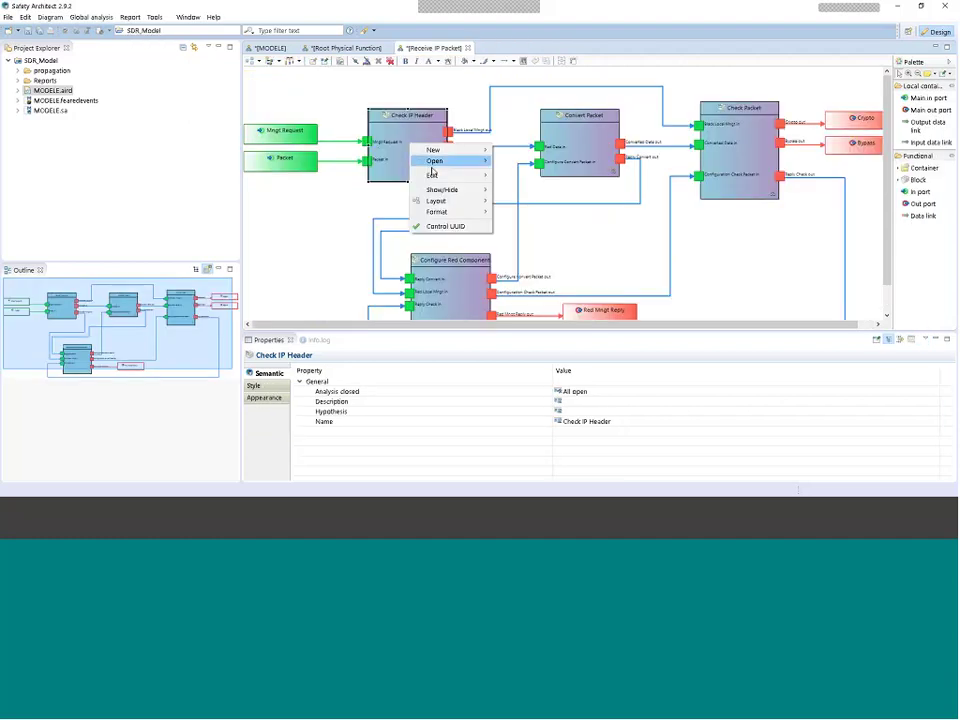
mouse_move(439, 163)
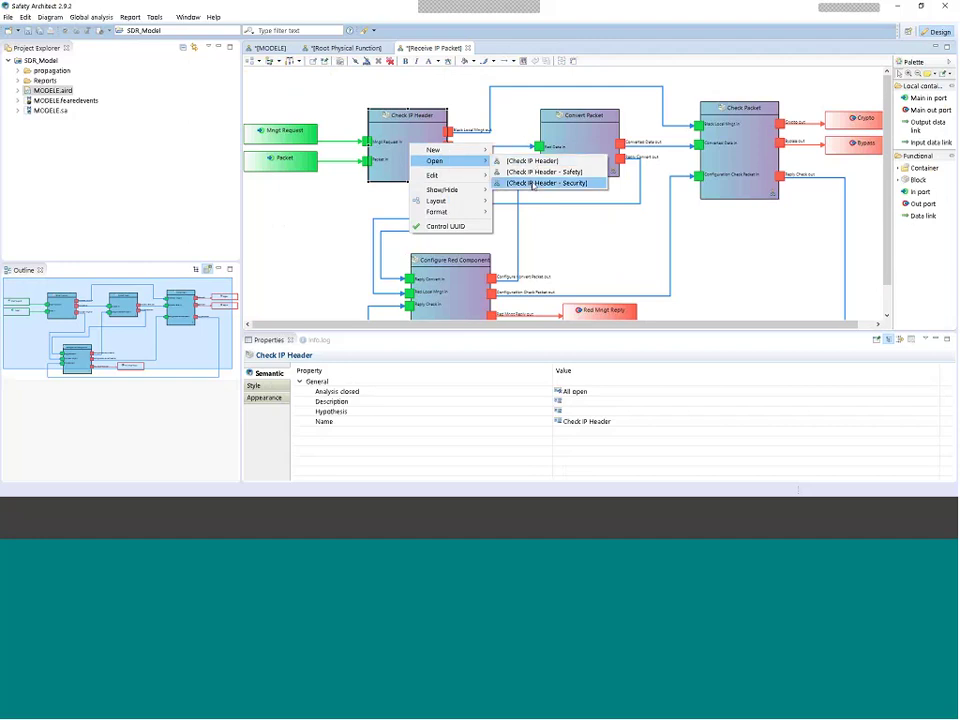
click(532, 184)
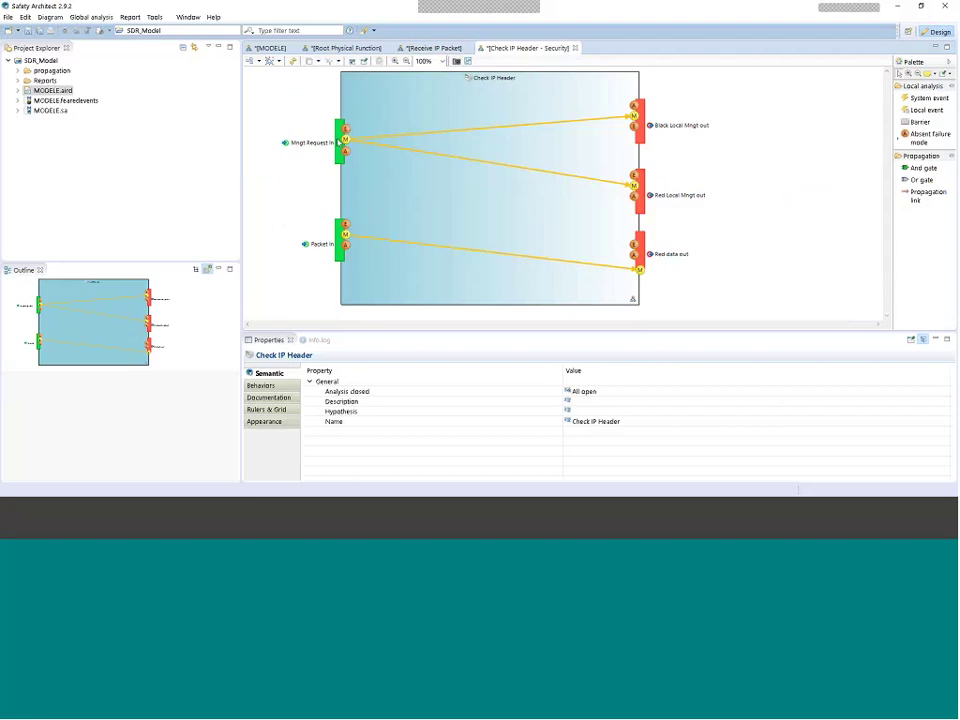
mouse_move(340, 141)
click(575, 48)
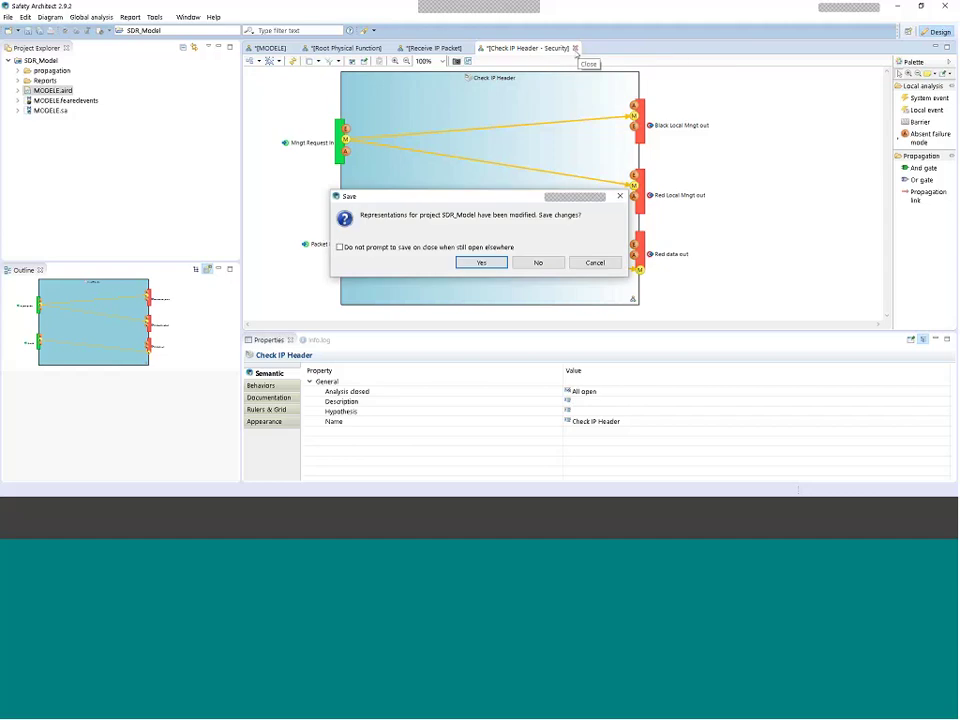
click(551, 264)
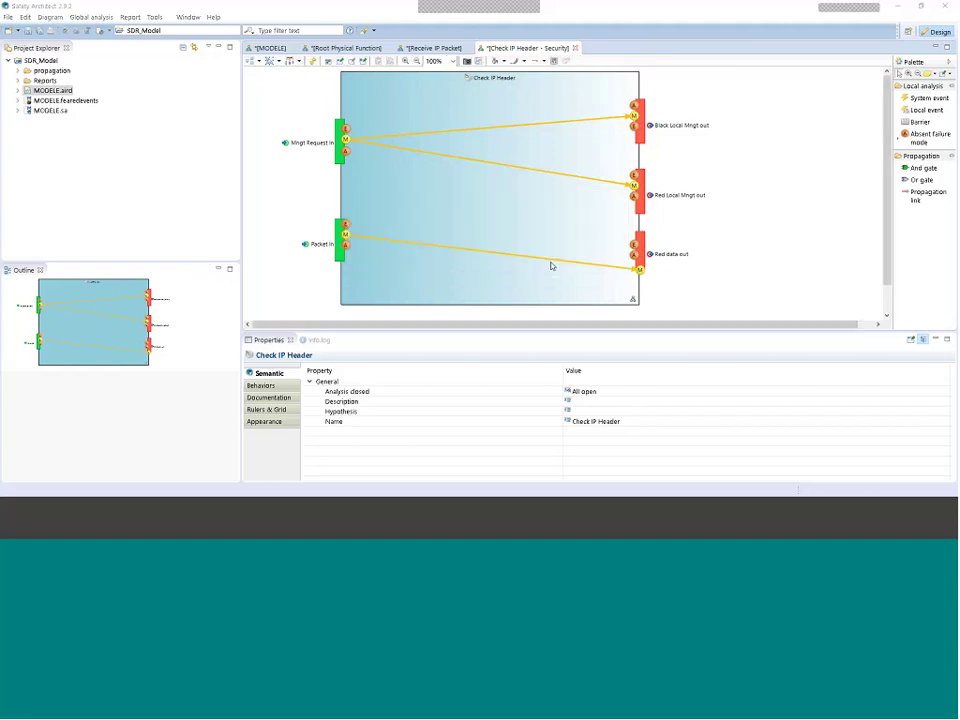
click(52, 91)
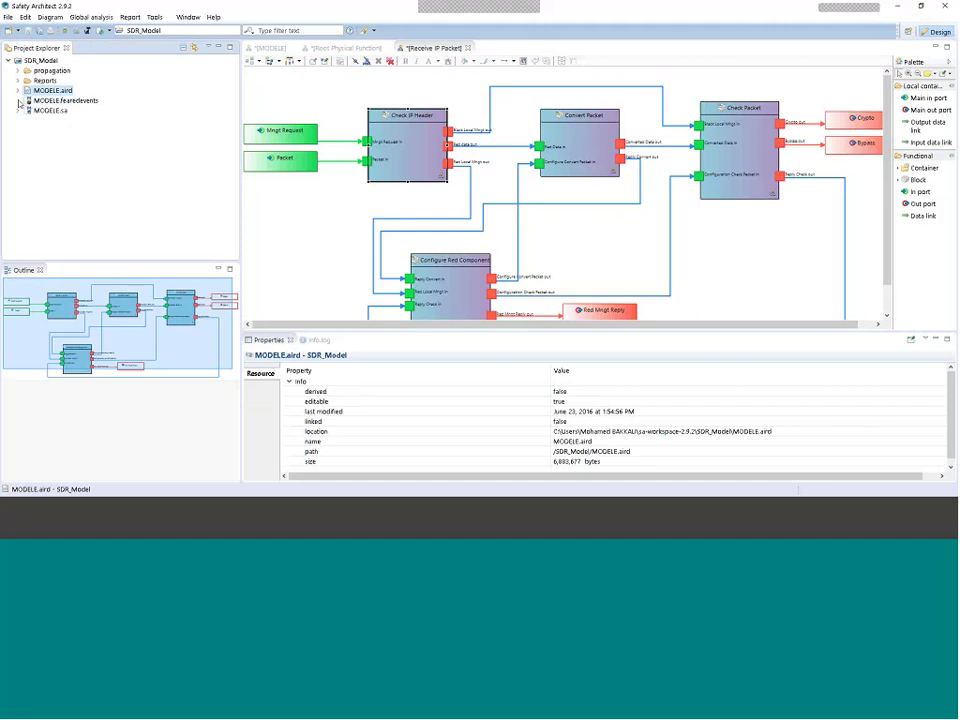
click(61, 102)
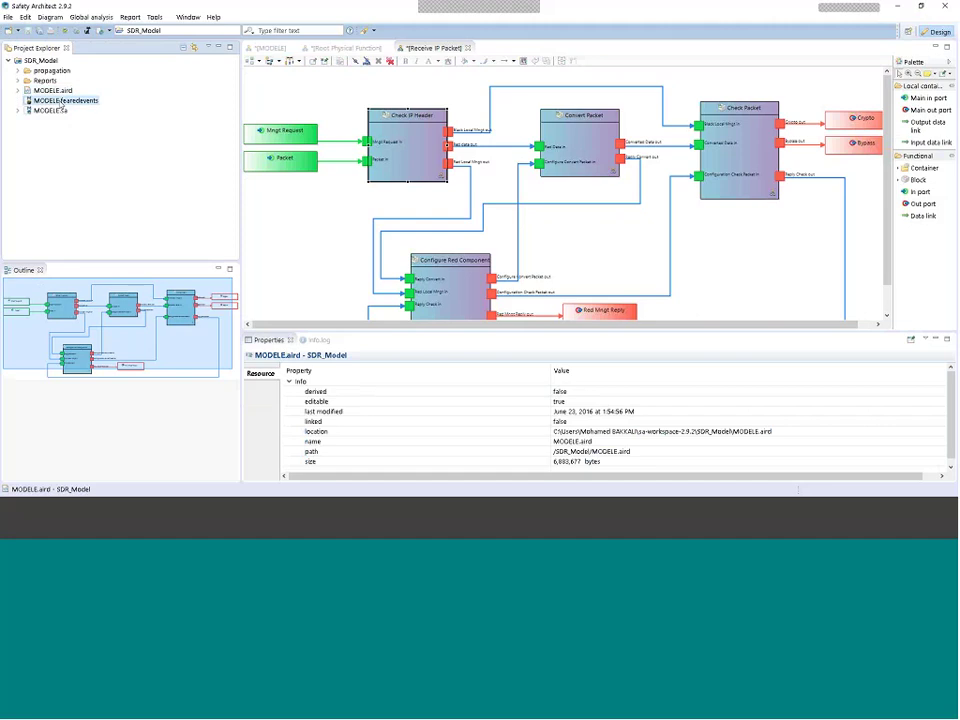
double_click(62, 102)
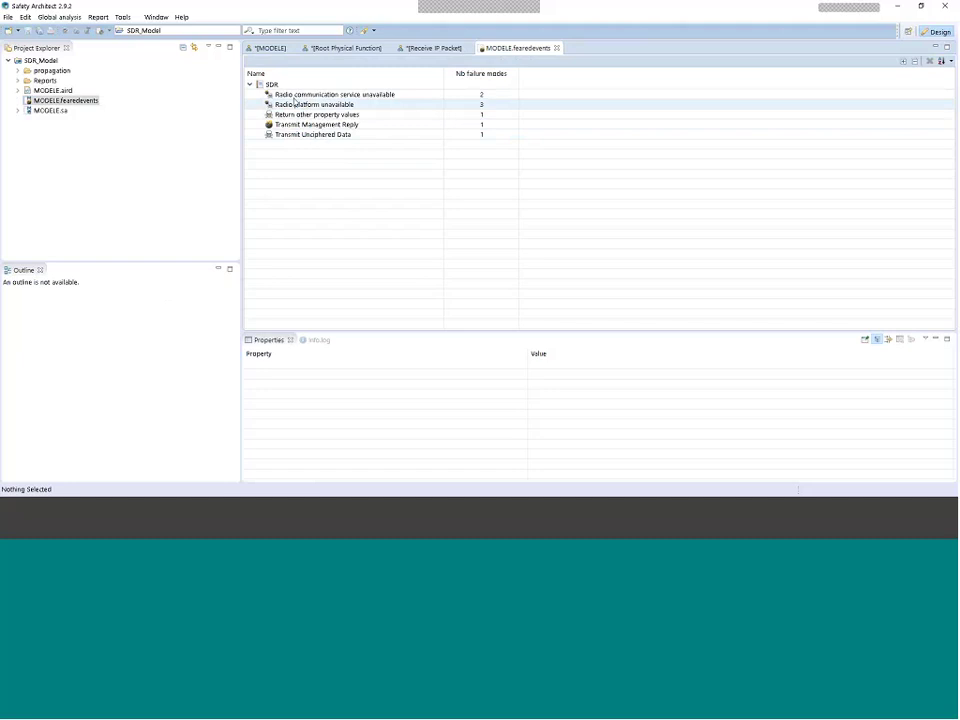
click(294, 125)
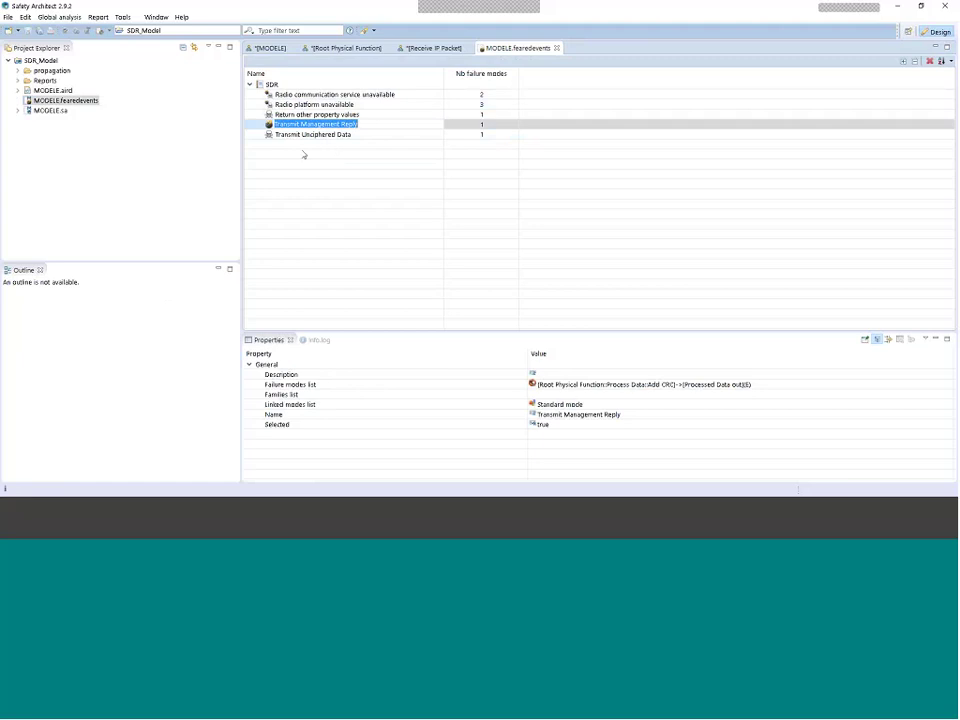
click(327, 142)
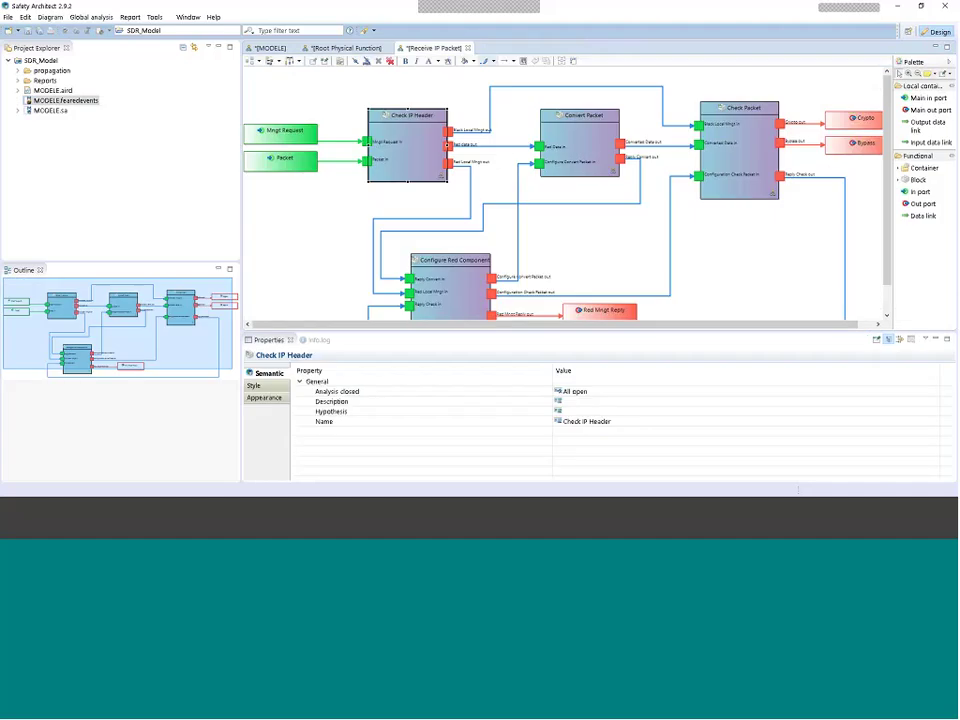
- Try opening Configure Red Component's internal diagram, then close the editor that failed to open
scroll(741, 257, down, 1)
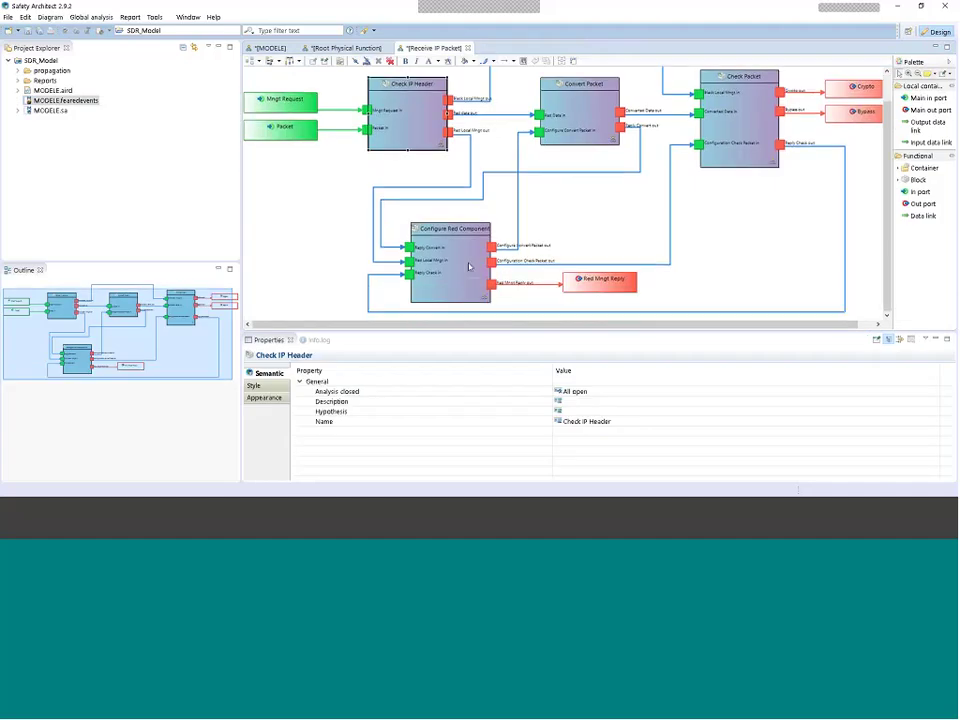
double_click(468, 266)
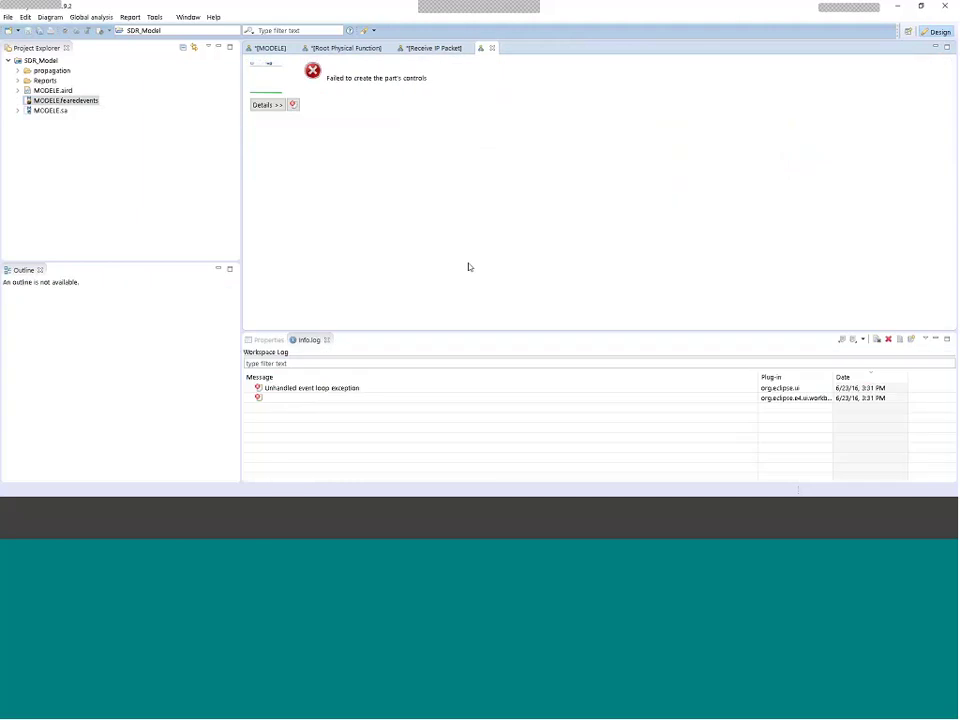
click(492, 48)
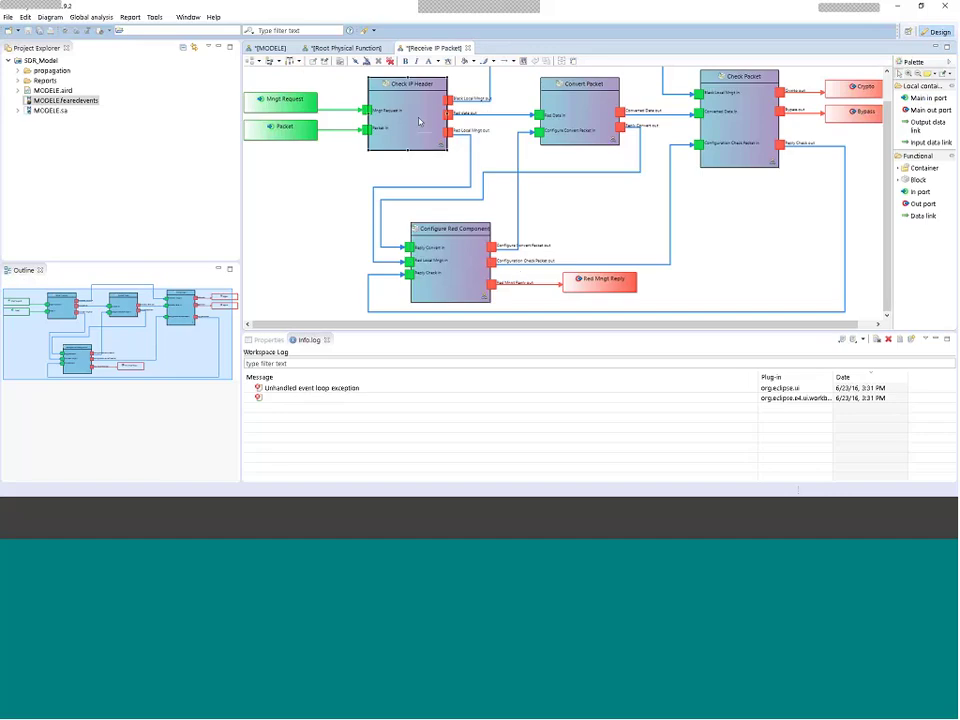
- Open the Check IP Header diagram and show properties of failure mode E on Red Local Mngt out
double_click(419, 121)
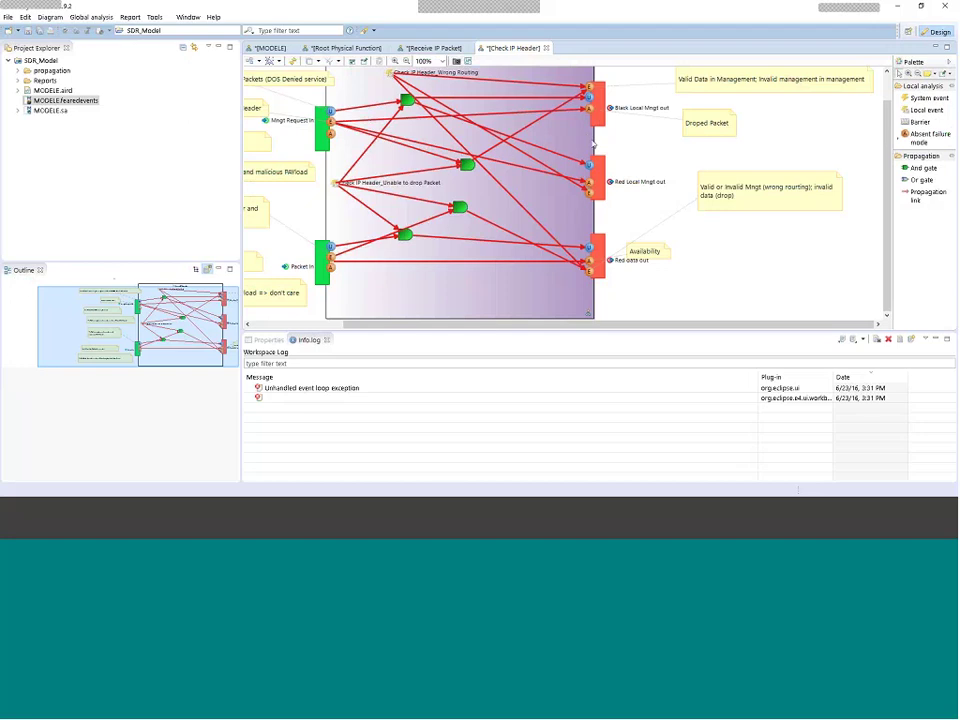
click(589, 192)
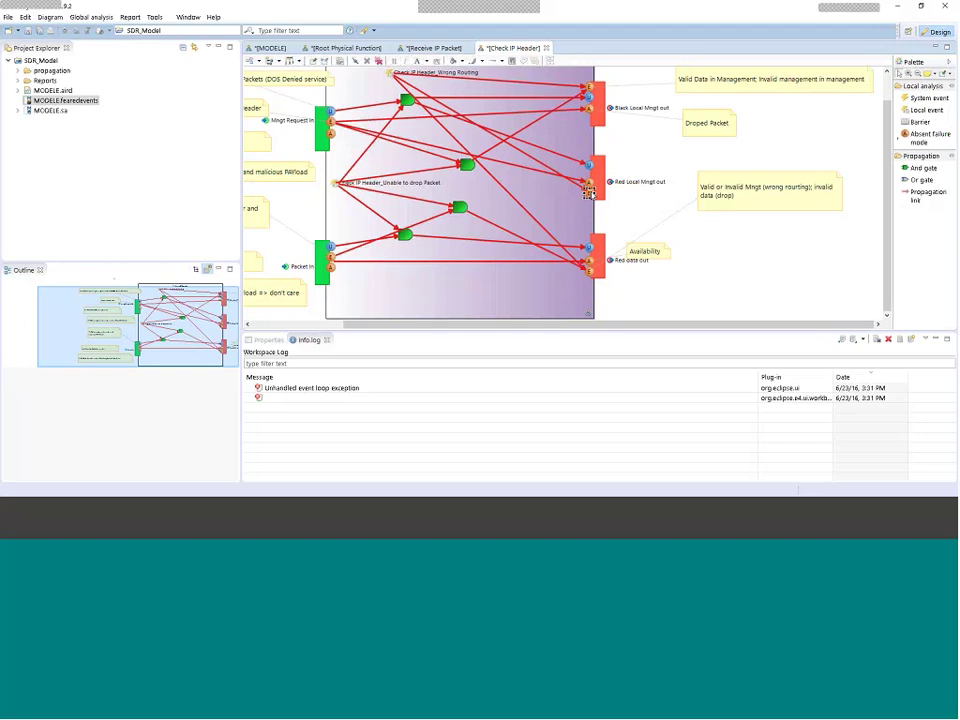
double_click(589, 192)
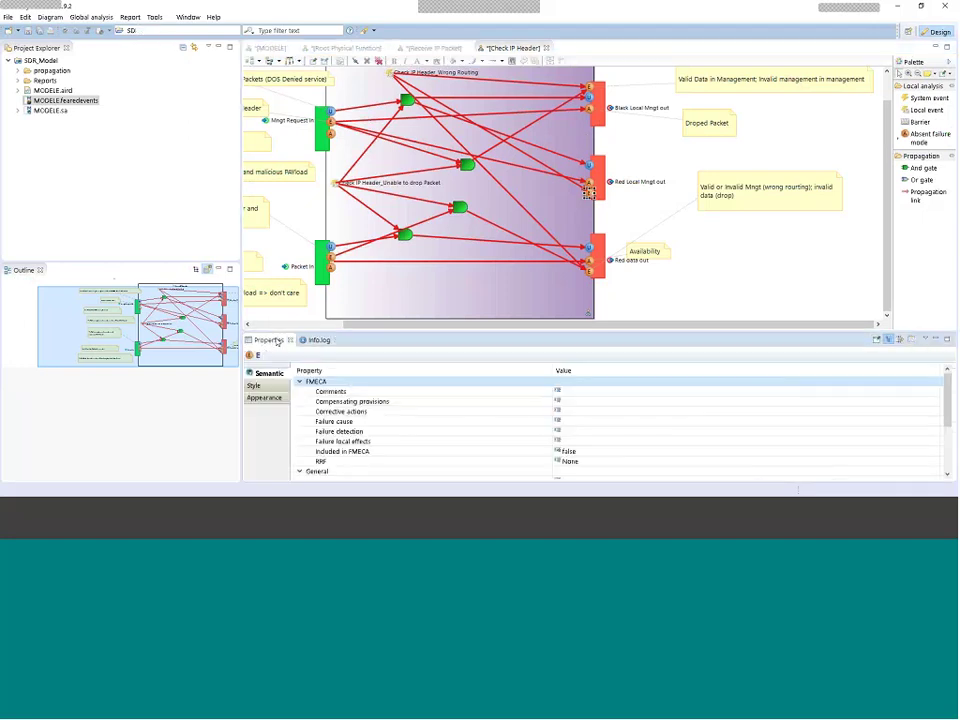
scroll(655, 444, down, 2)
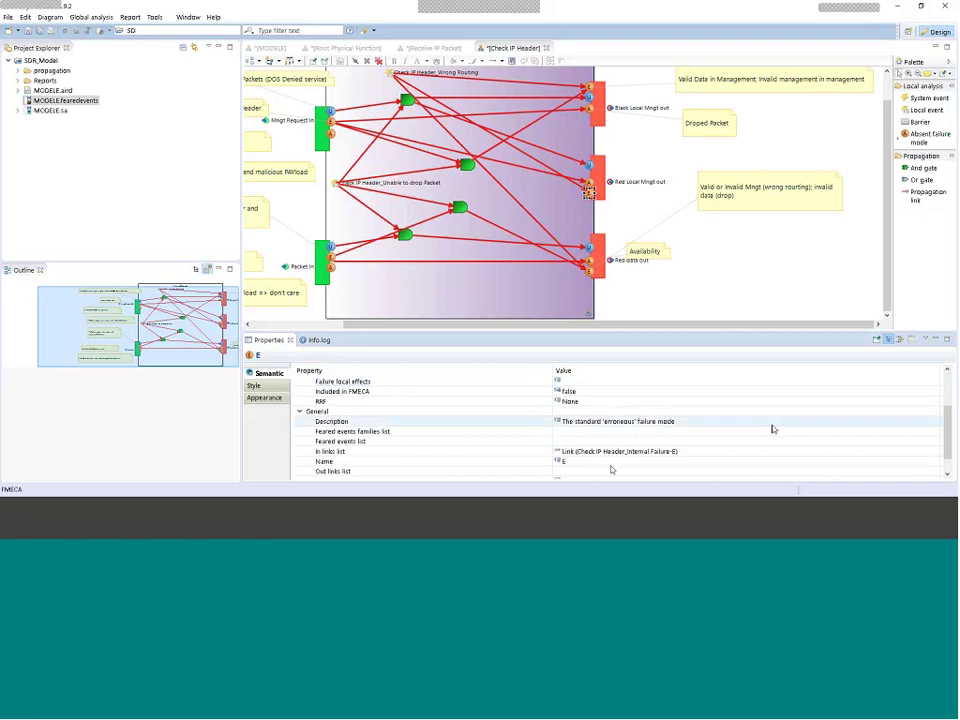
- Choose Transmit Management Reply as E's feared event, cancel it, then close the Check IP Header tab
click(900, 441)
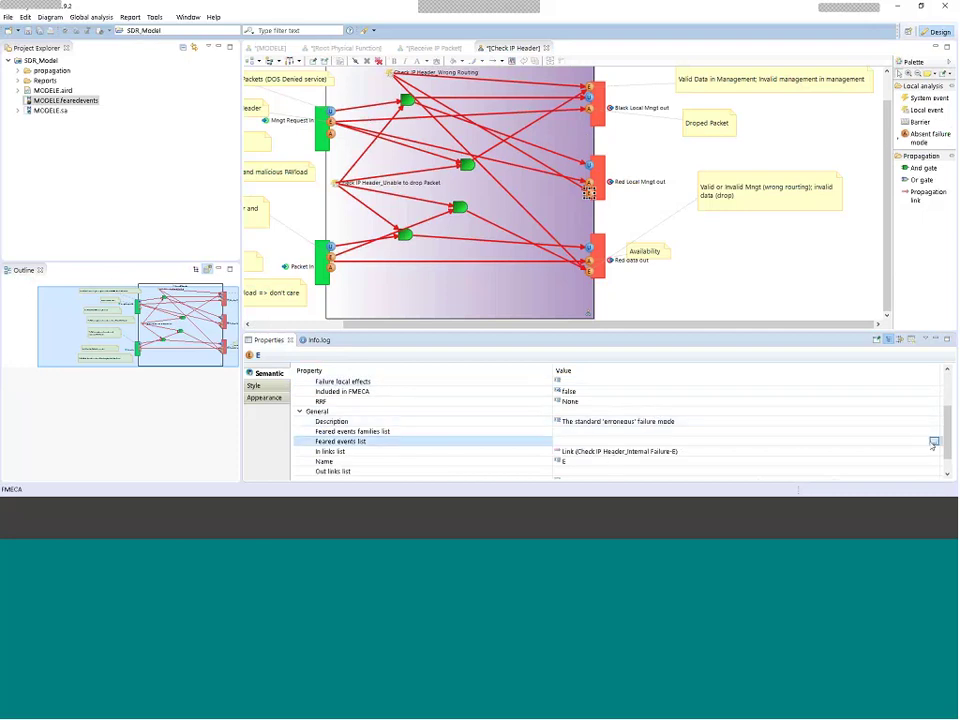
click(935, 442)
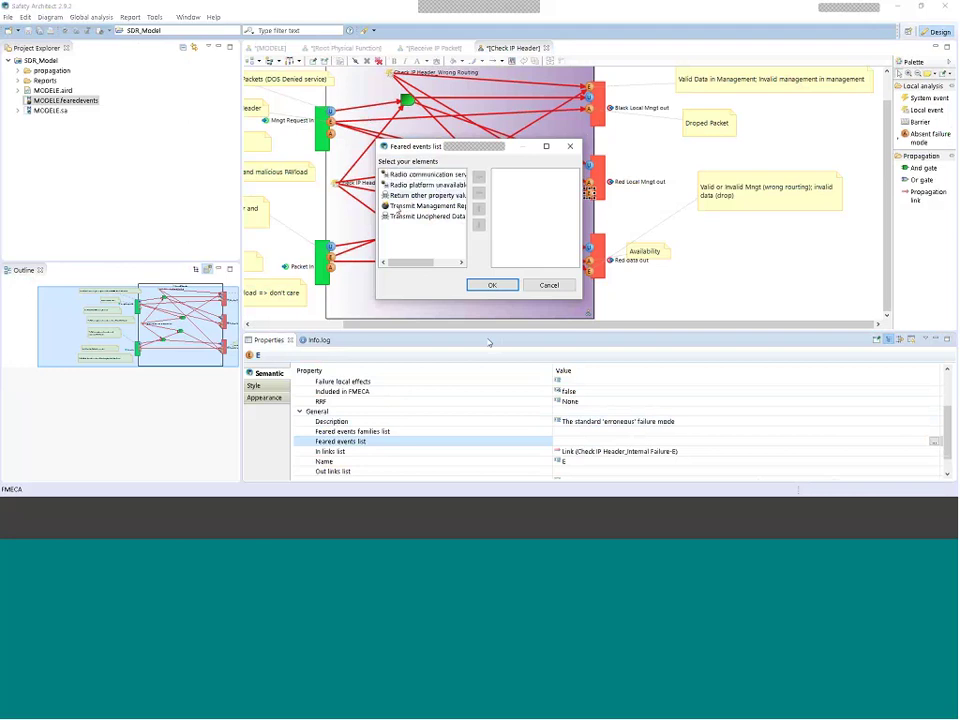
double_click(430, 207)
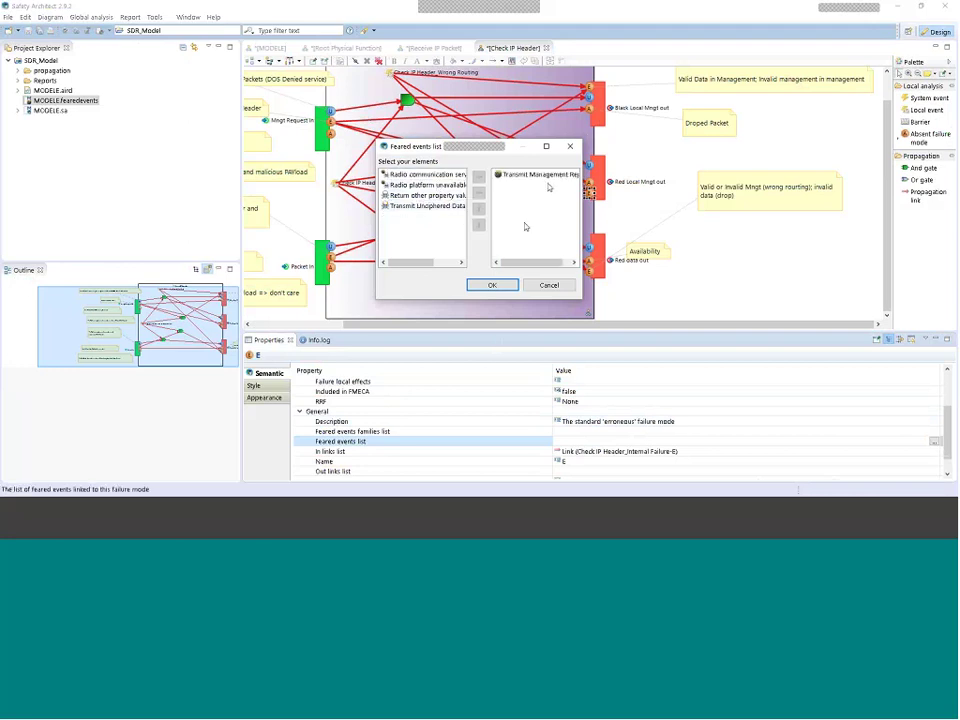
click(553, 286)
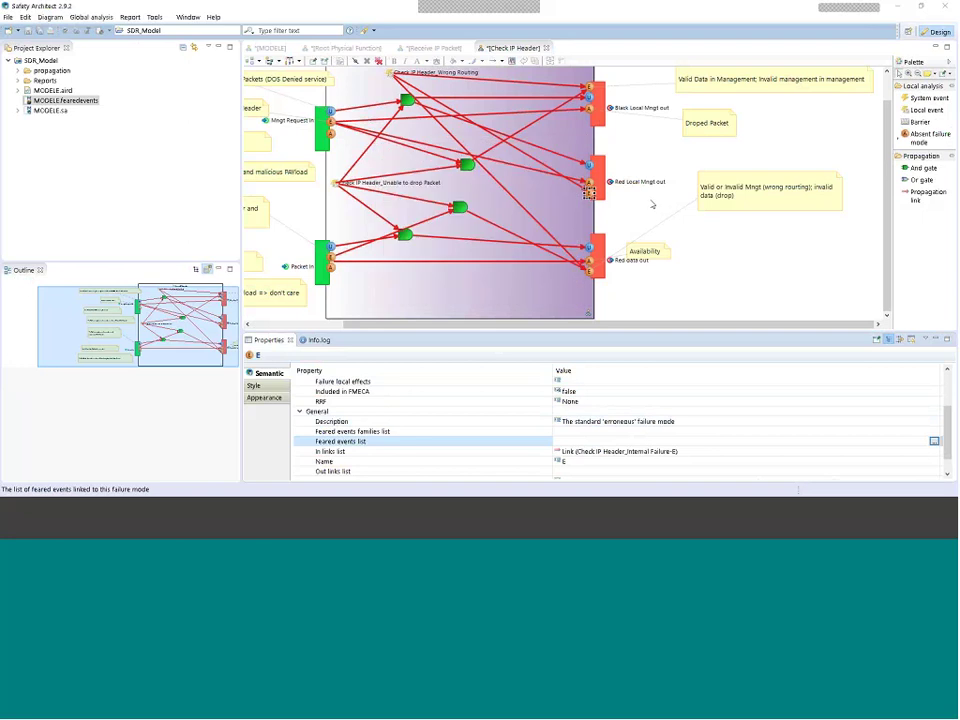
click(556, 290)
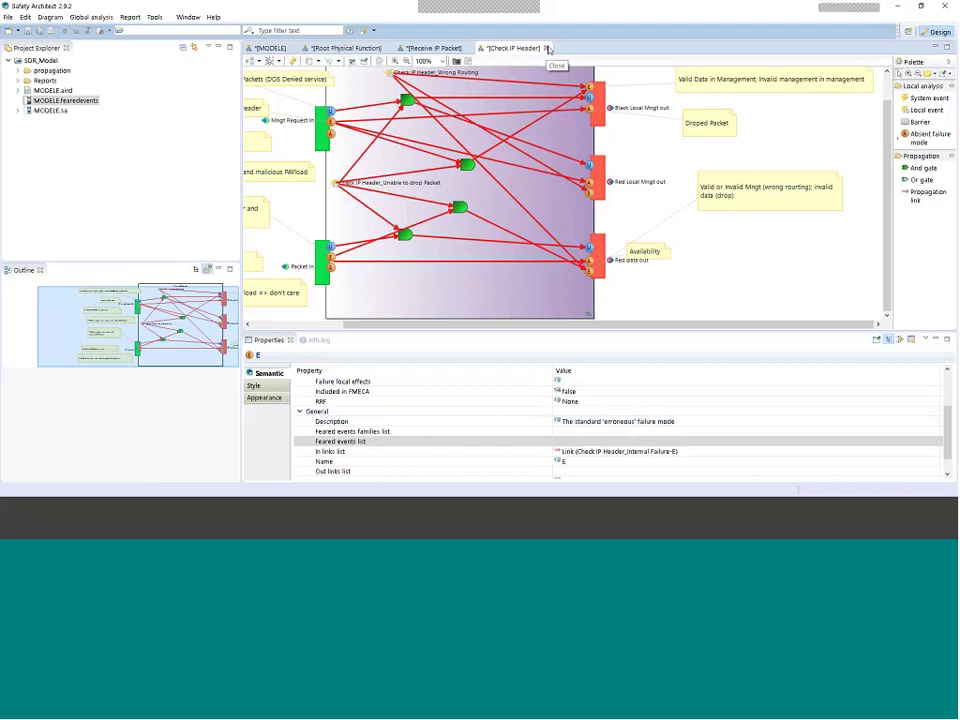
click(546, 48)
- Discard changes to Check IP Header, then select MODELE.aird and open the Global analysis menu
click(539, 263)
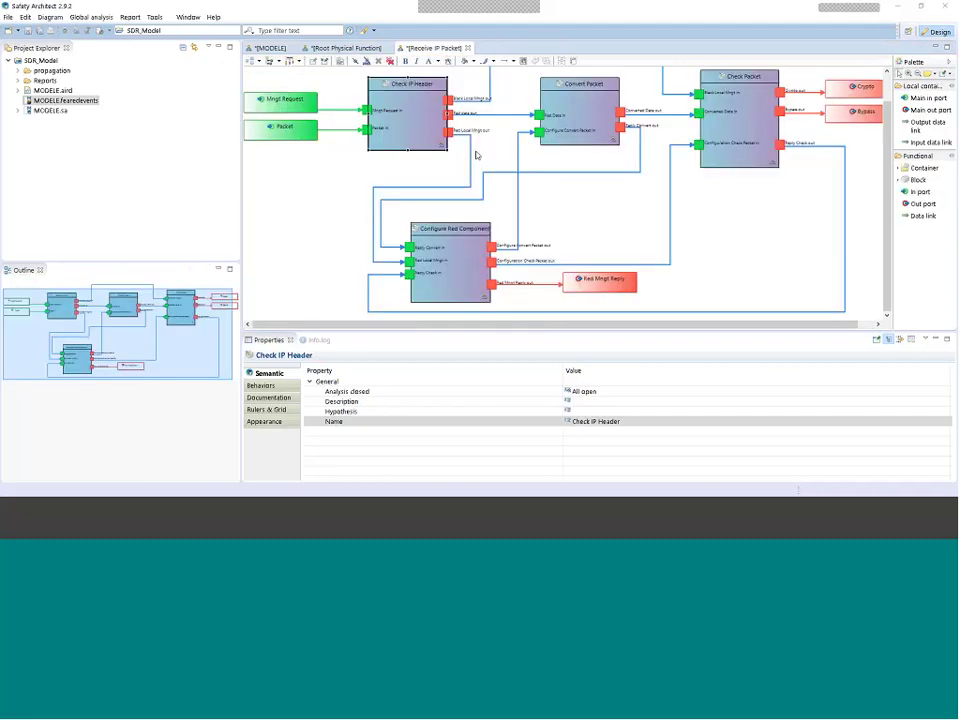
click(60, 91)
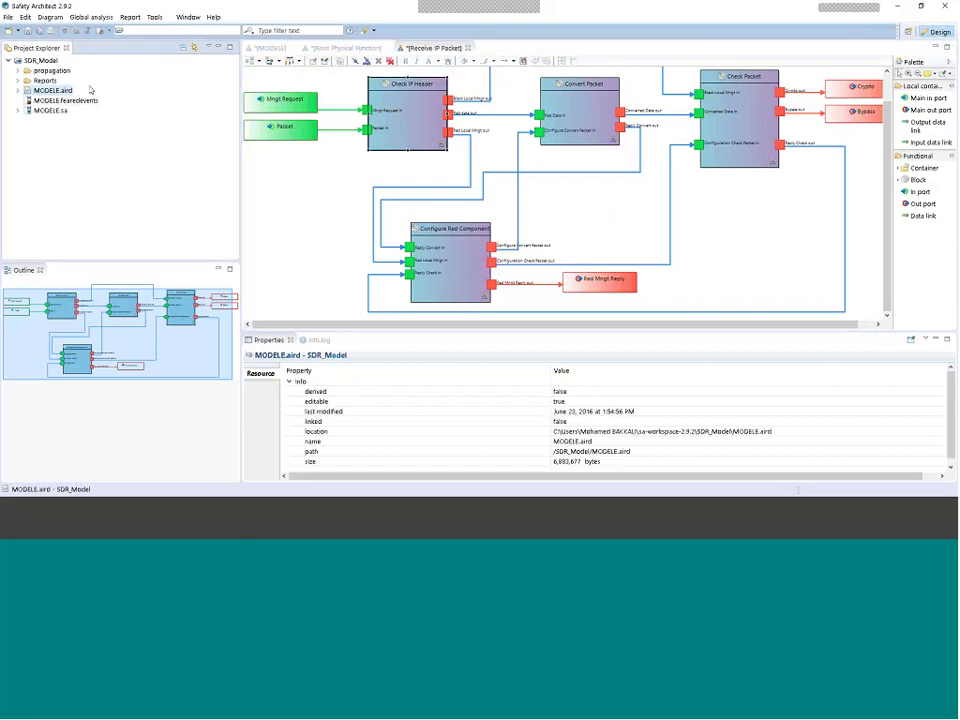
click(85, 17)
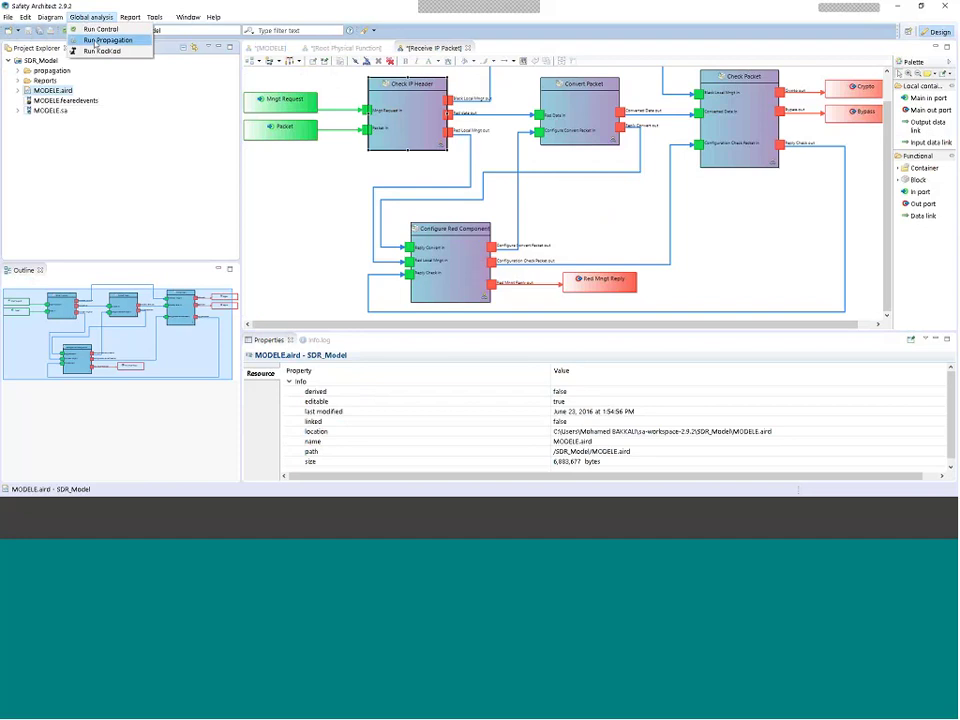
- Launch Run Propagation, keep the internal engine and Safety viewpoint, and finish
click(96, 41)
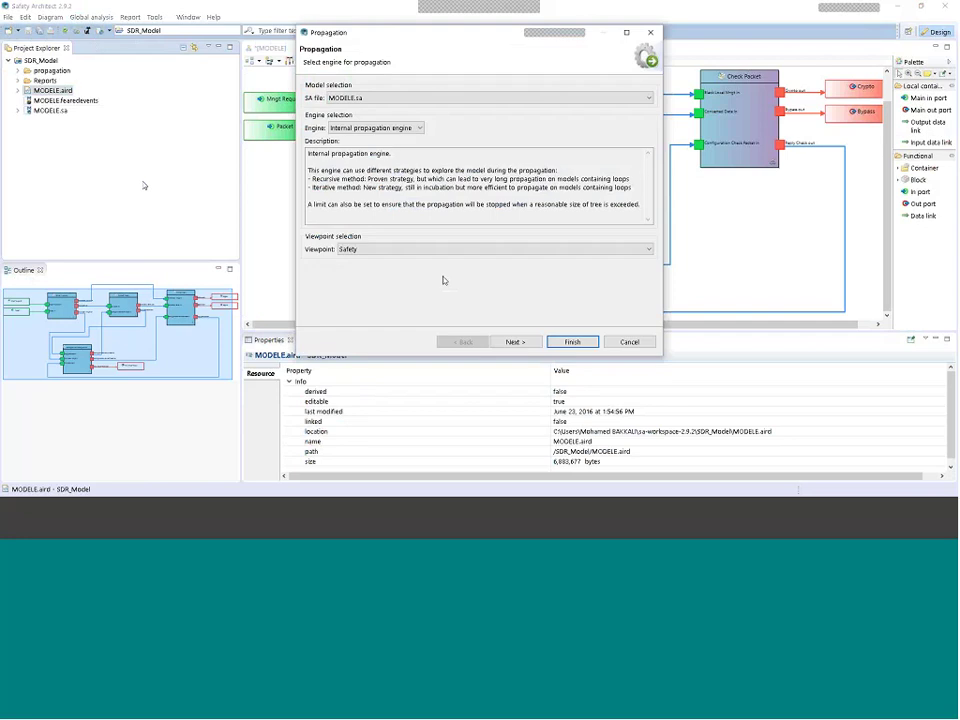
click(649, 250)
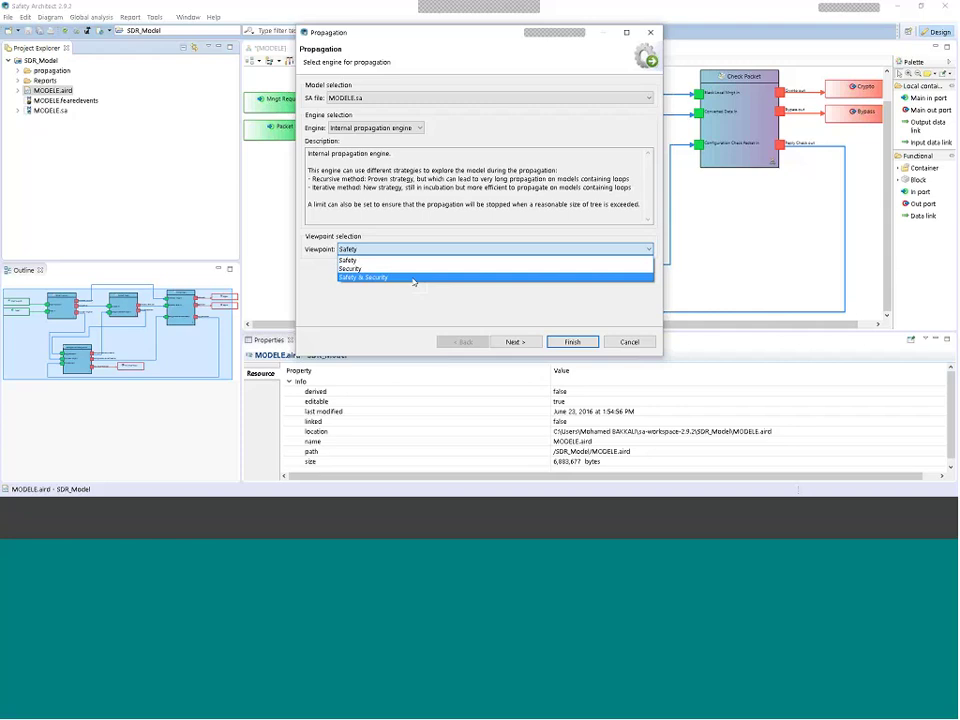
click(481, 296)
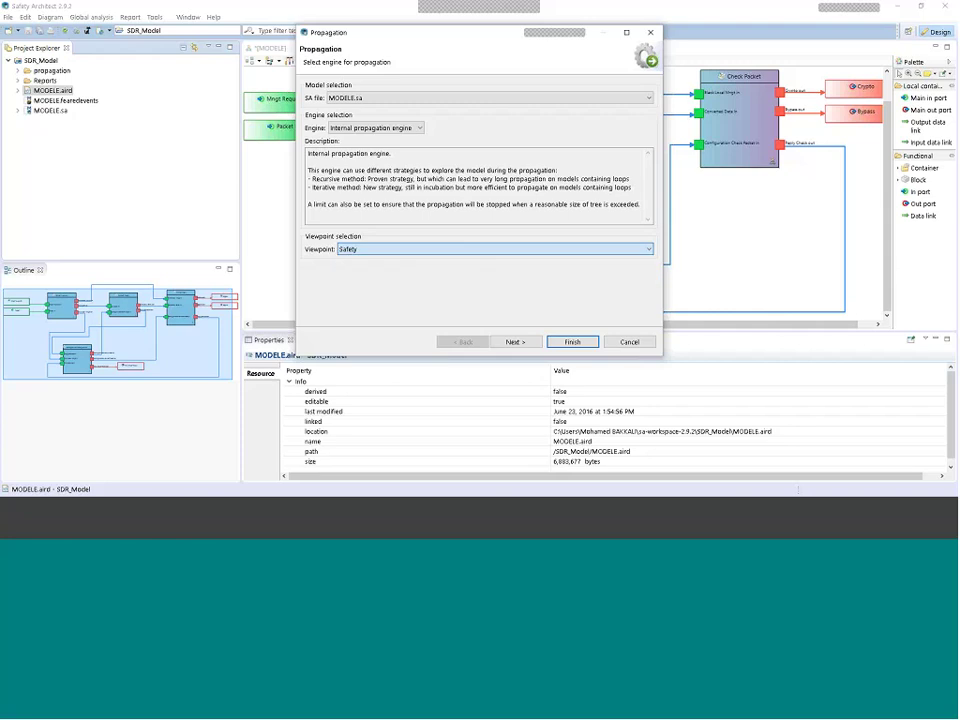
click(572, 341)
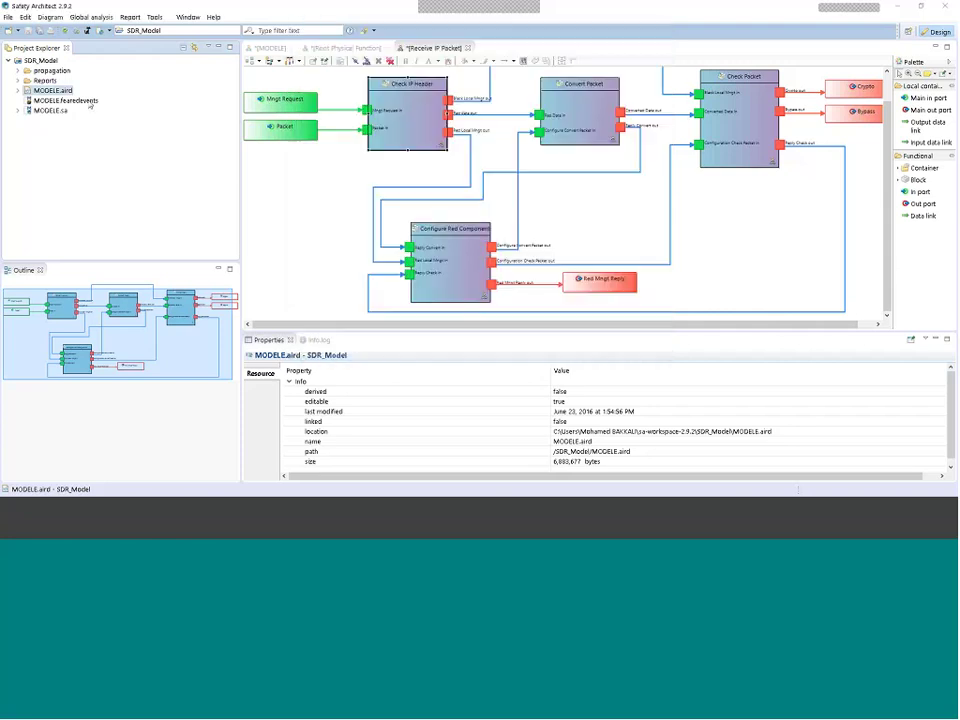
click(18, 71)
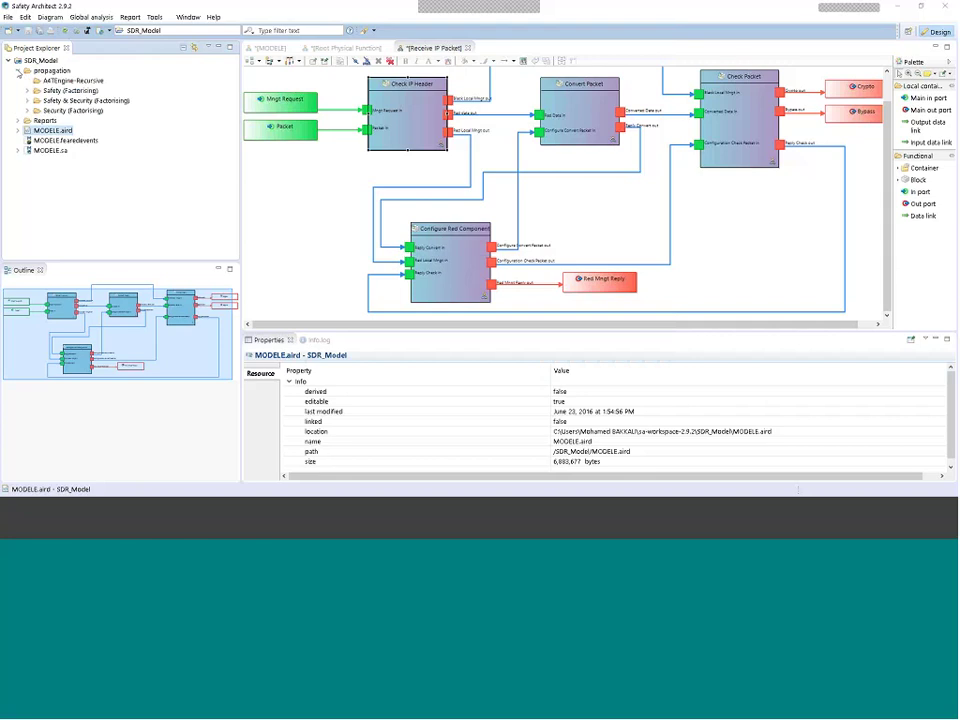
click(28, 90)
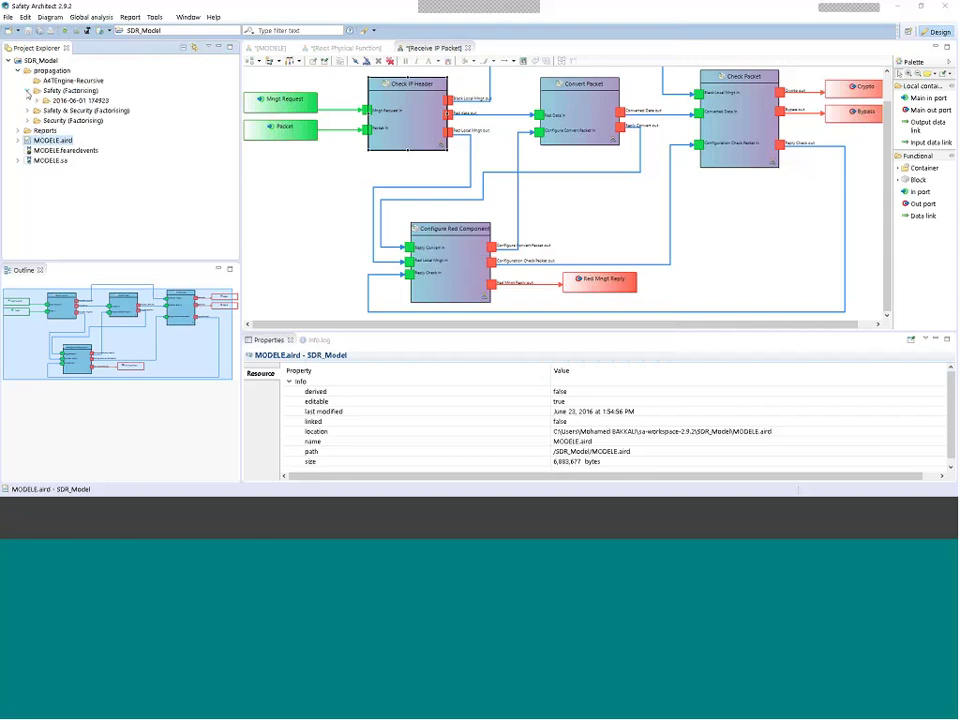
click(36, 101)
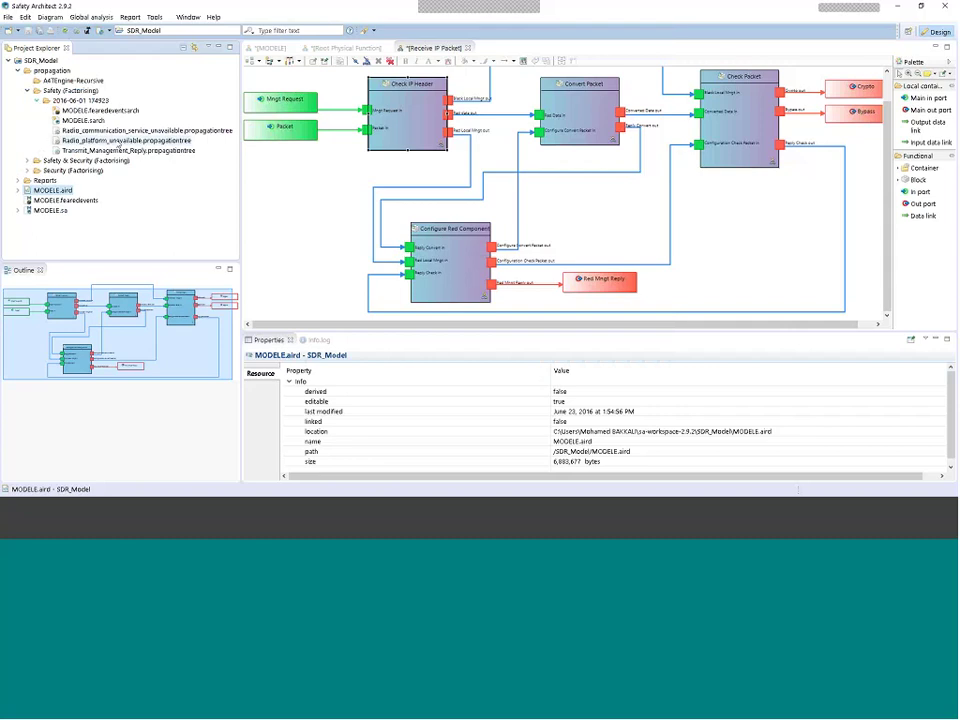
click(116, 140)
double_click(116, 140)
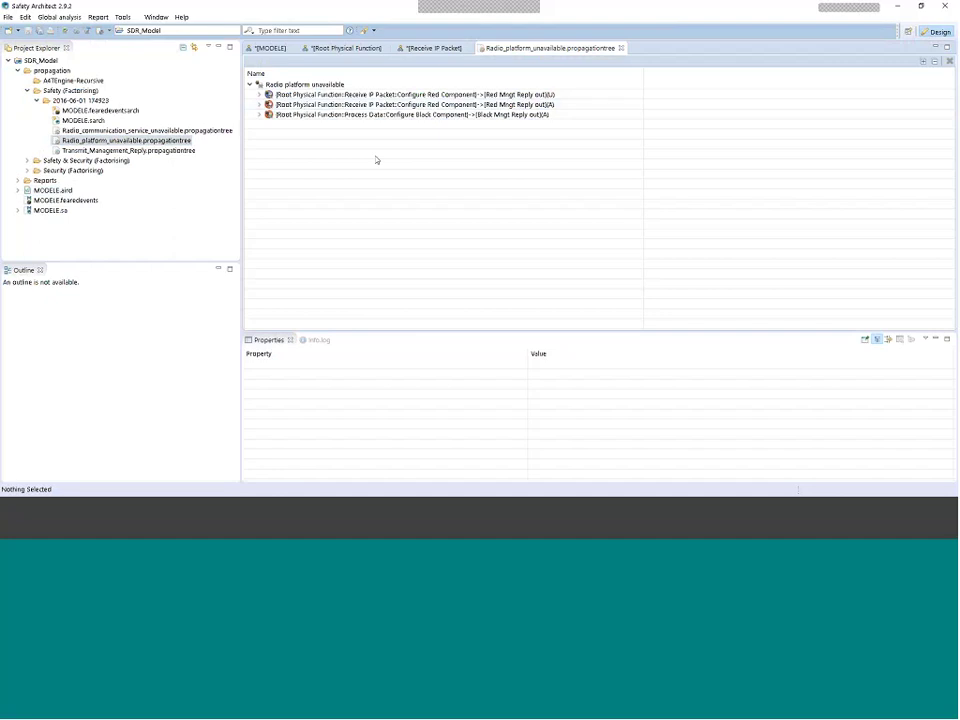
click(923, 62)
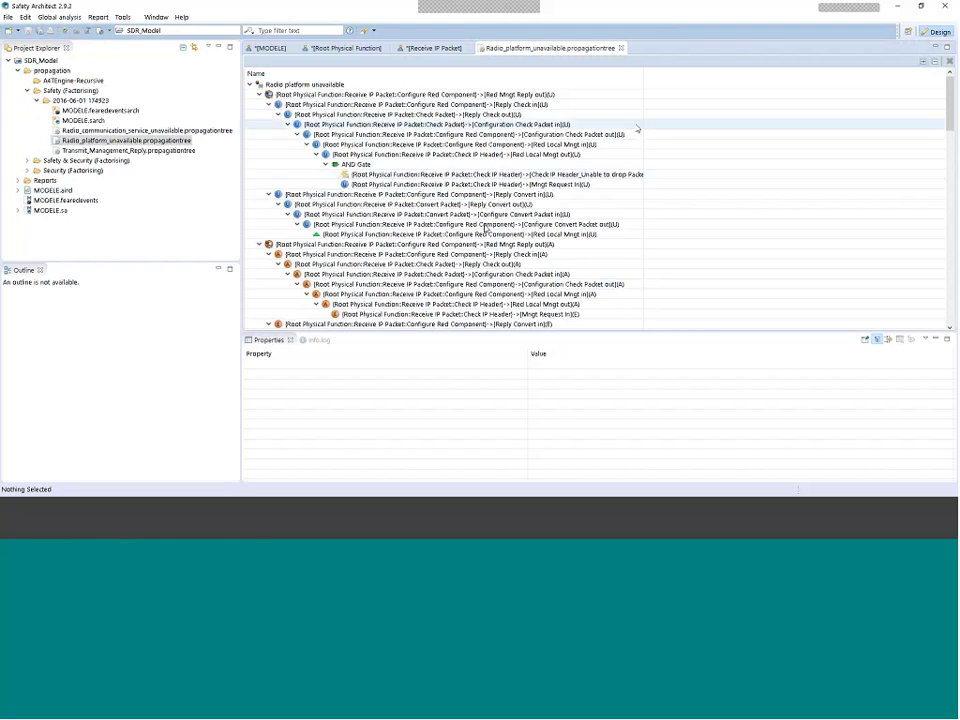
click(621, 49)
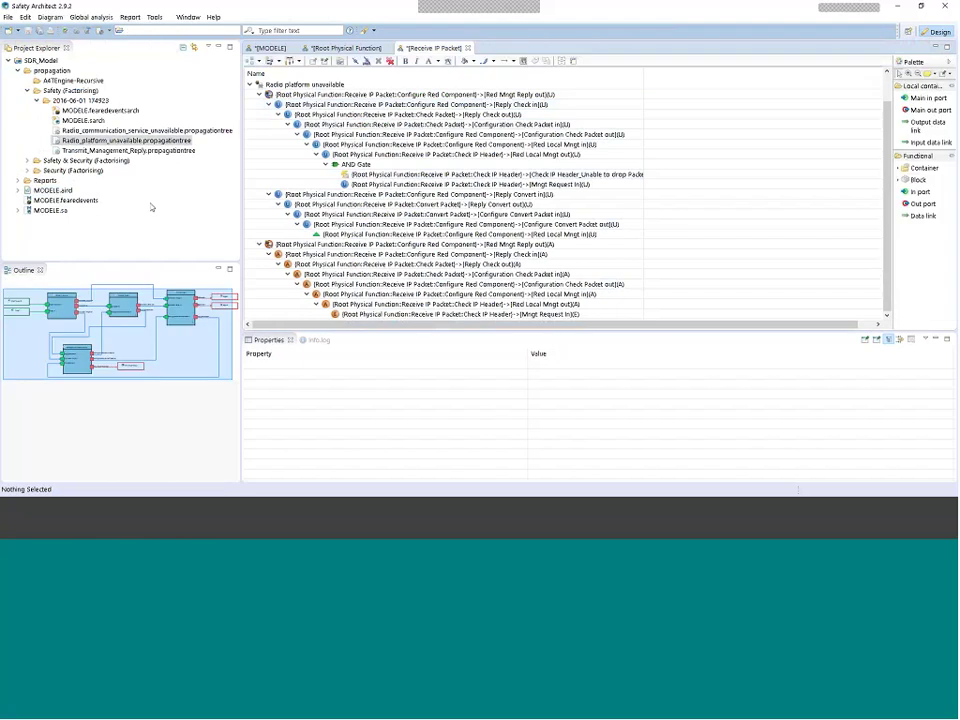
click(27, 170)
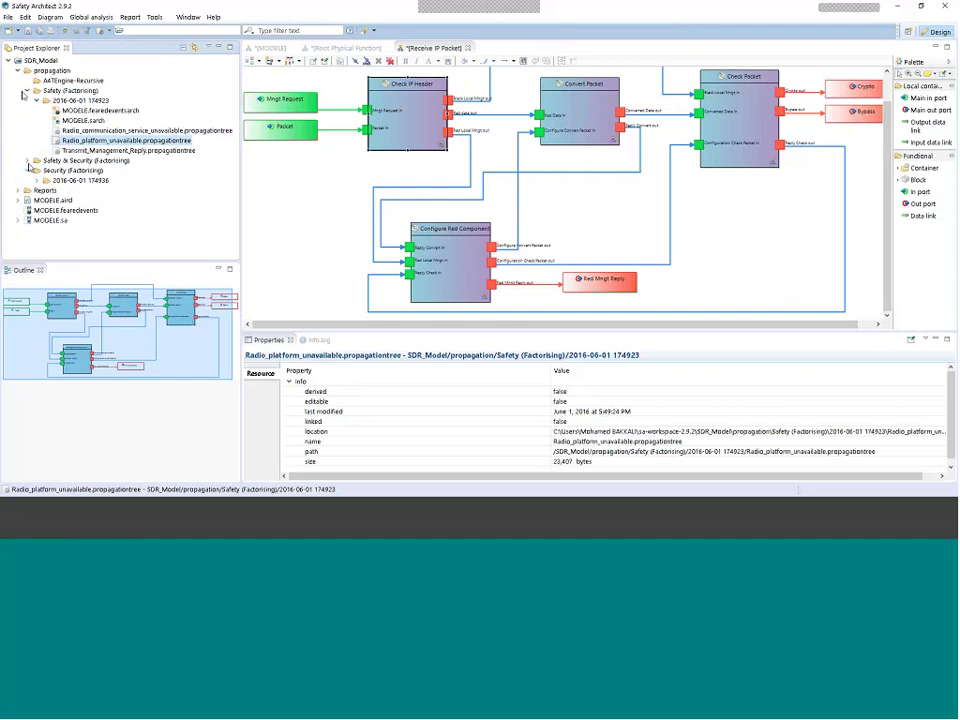
click(36, 100)
click(25, 91)
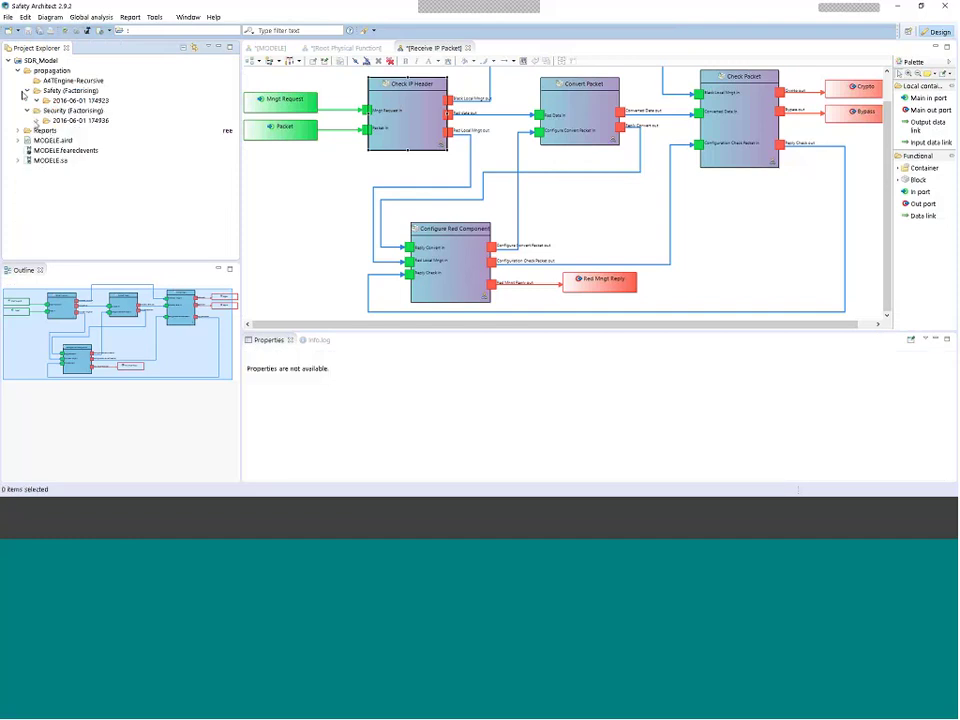
click(36, 120)
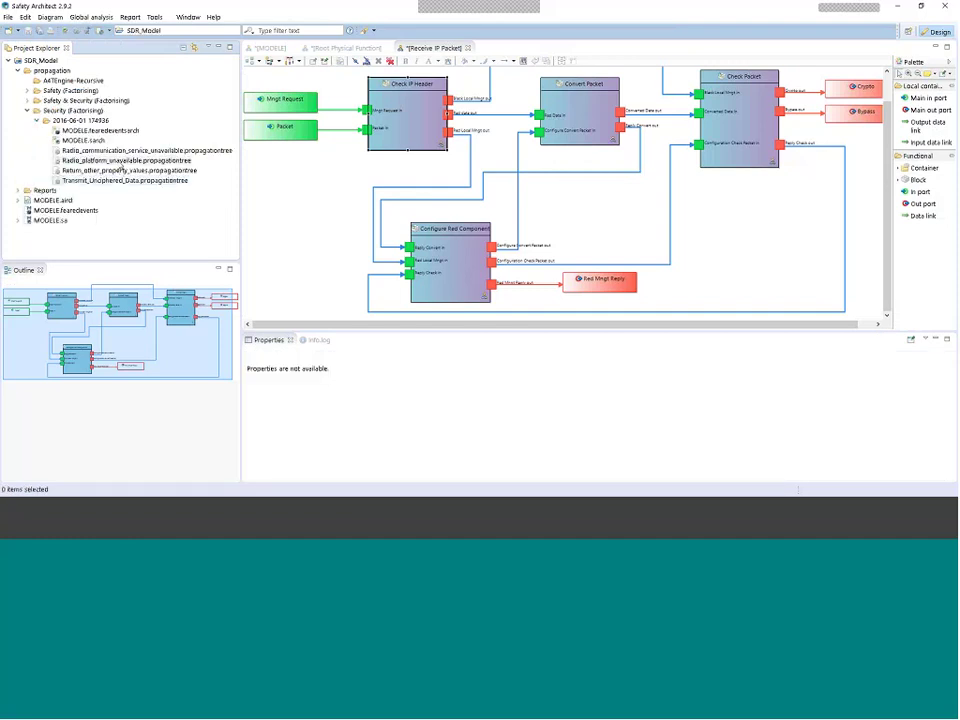
double_click(120, 160)
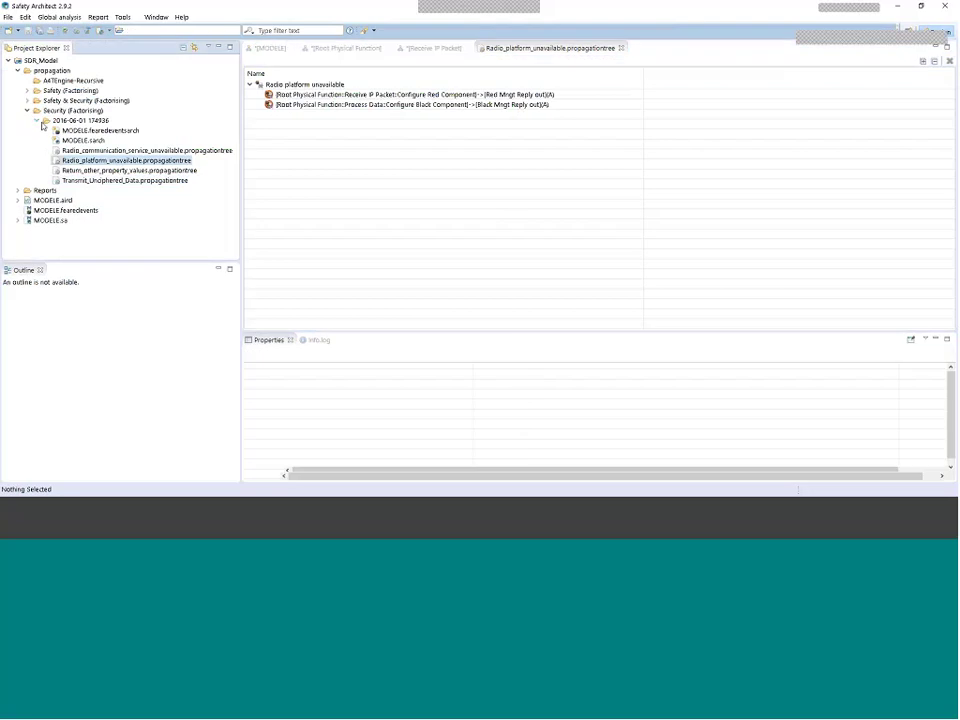
click(40, 121)
click(28, 110)
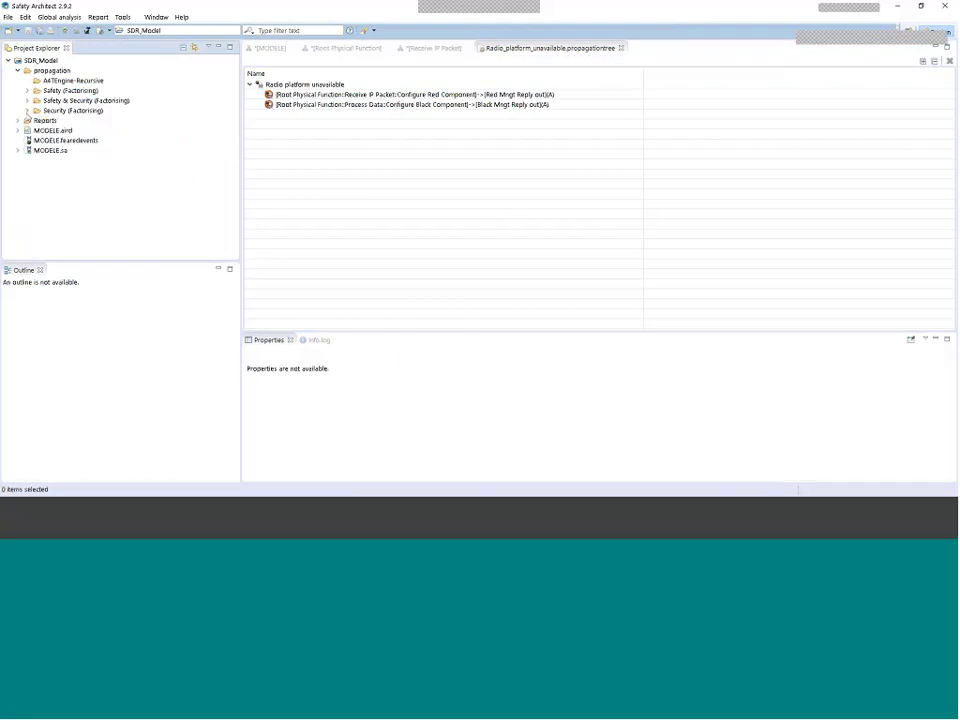
click(27, 101)
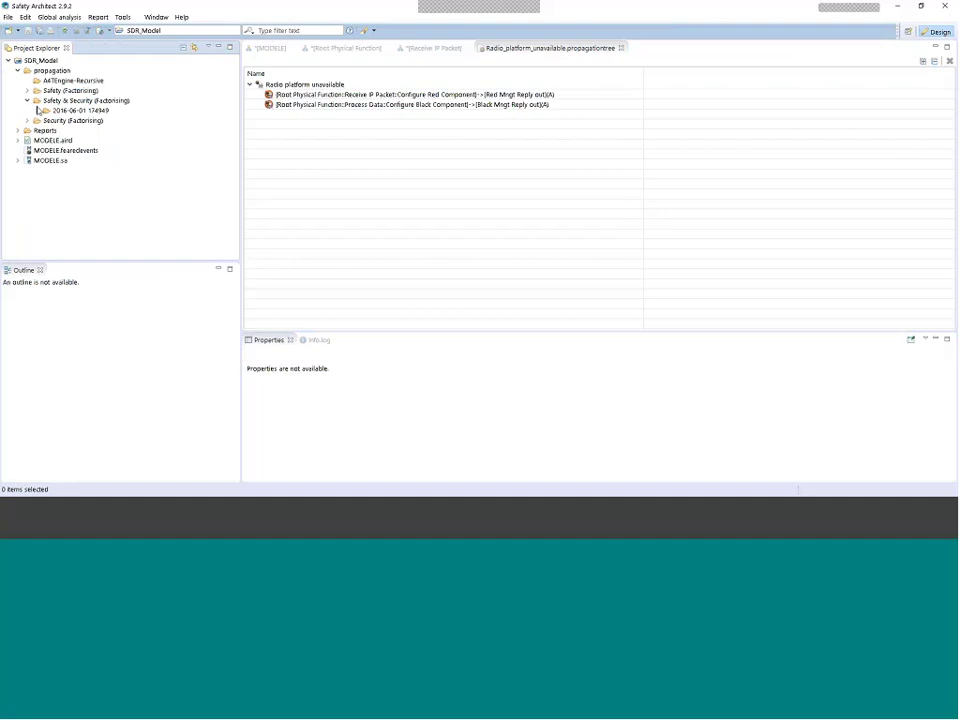
click(38, 111)
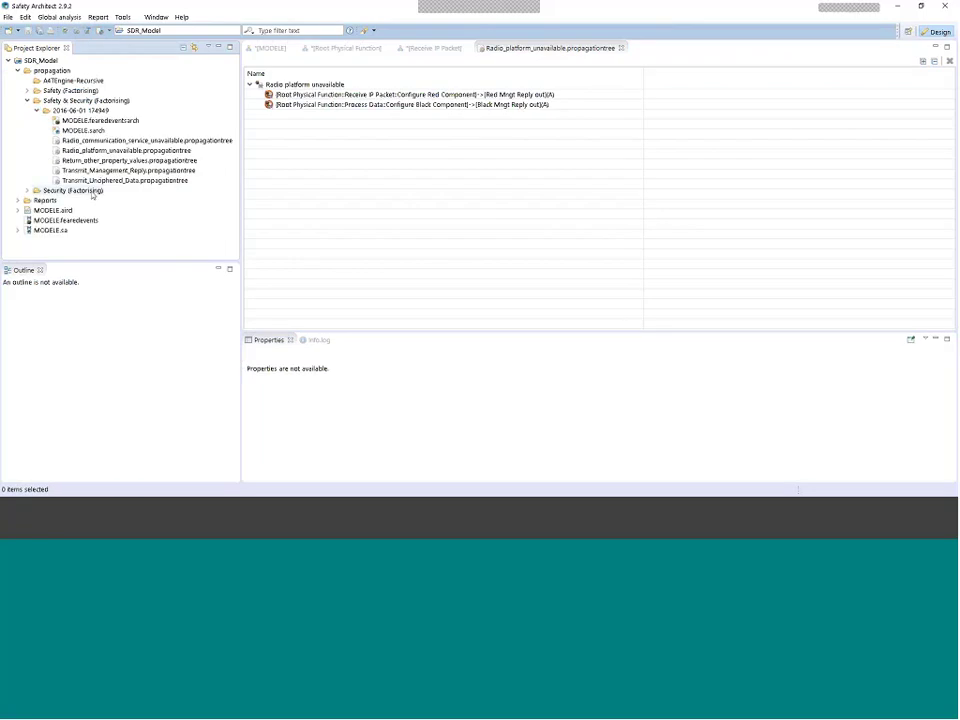
click(27, 100)
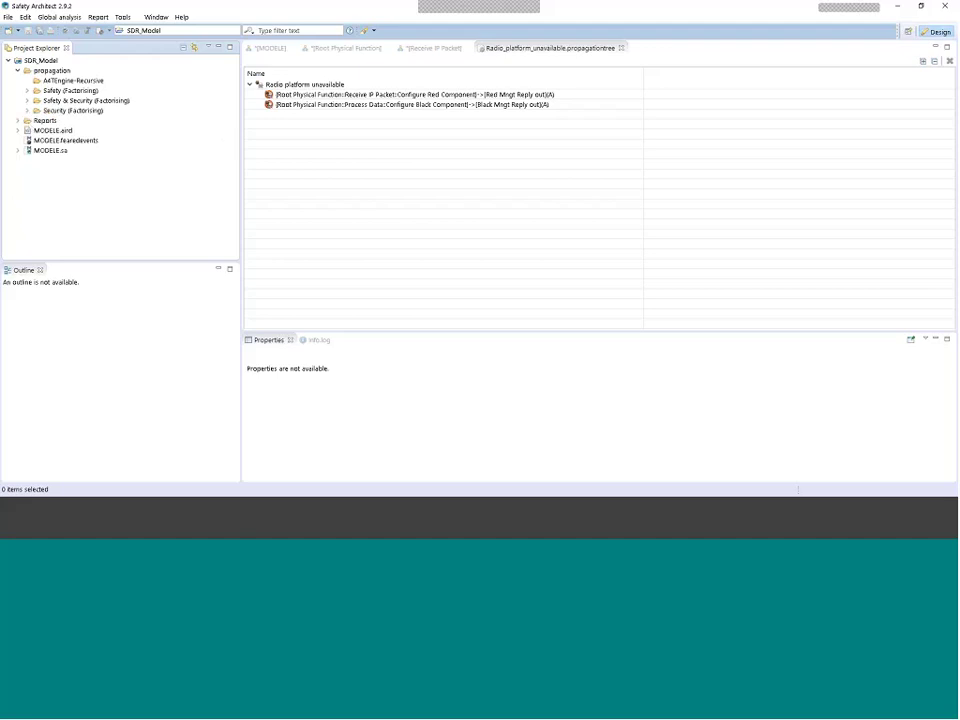
click(17, 70)
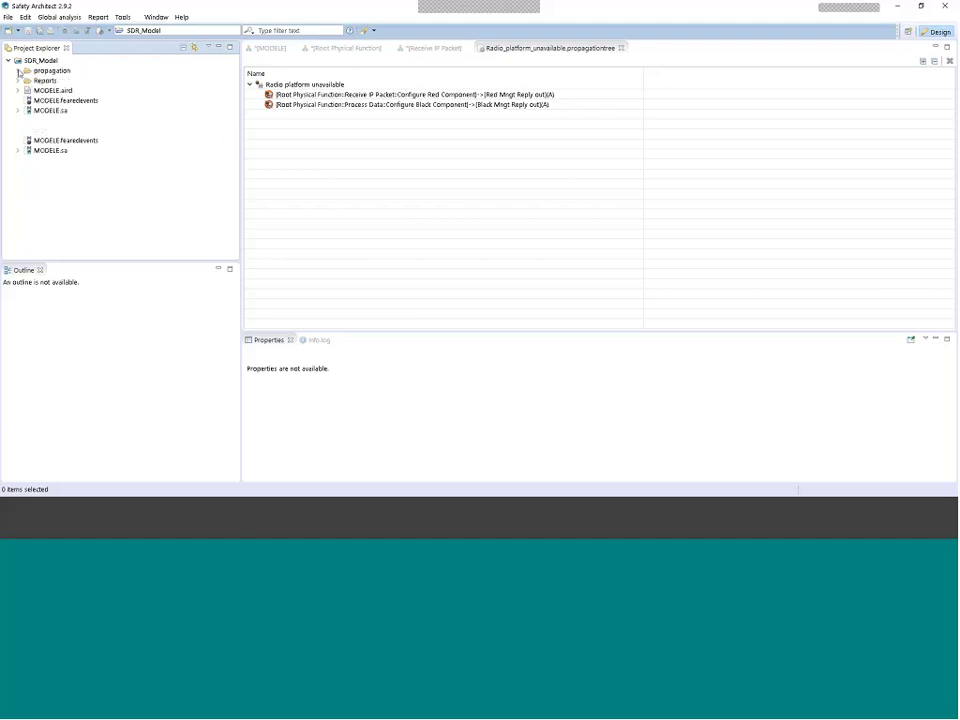
click(607, 52)
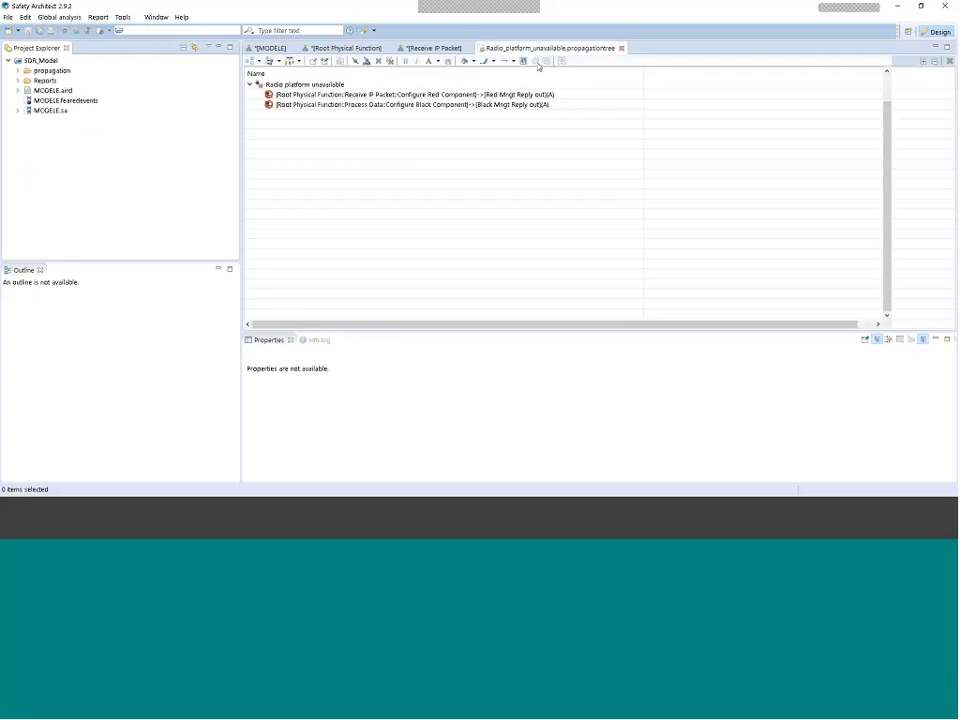
click(621, 48)
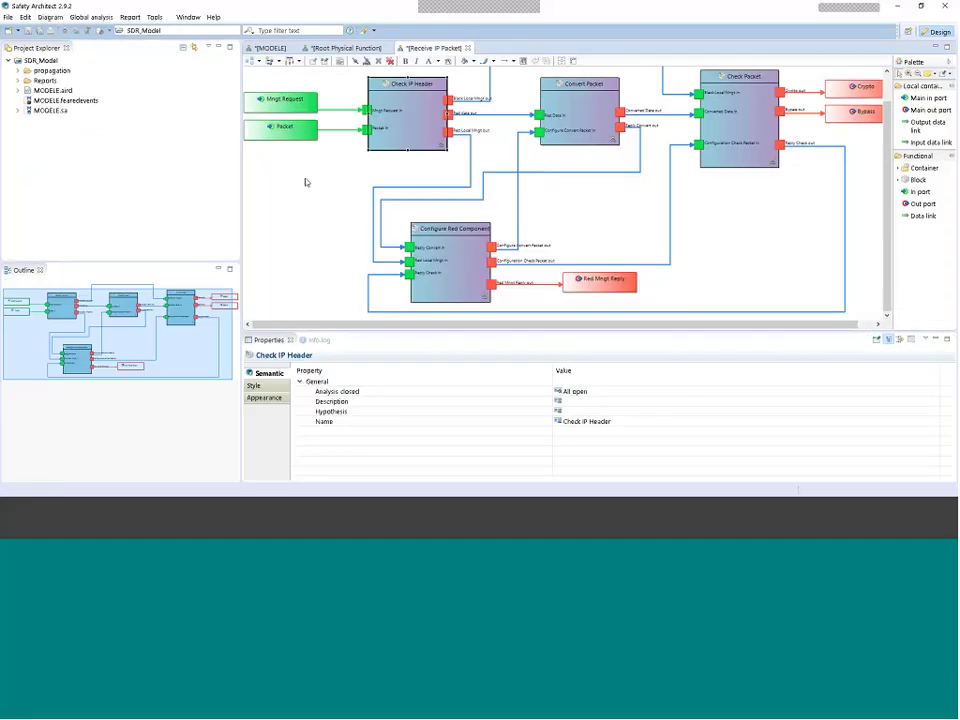
- Select MODELE.aird and show its Report menu with FMECA, Critical Blocks and Critical Flows reports
mouse_move(306, 182)
click(53, 90)
click(130, 18)
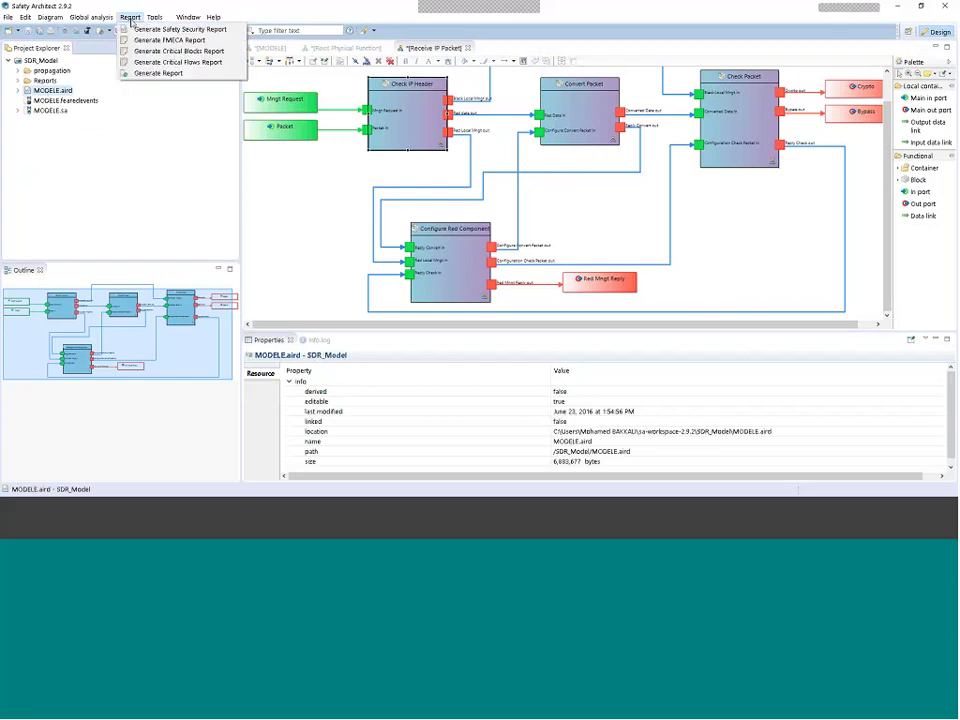